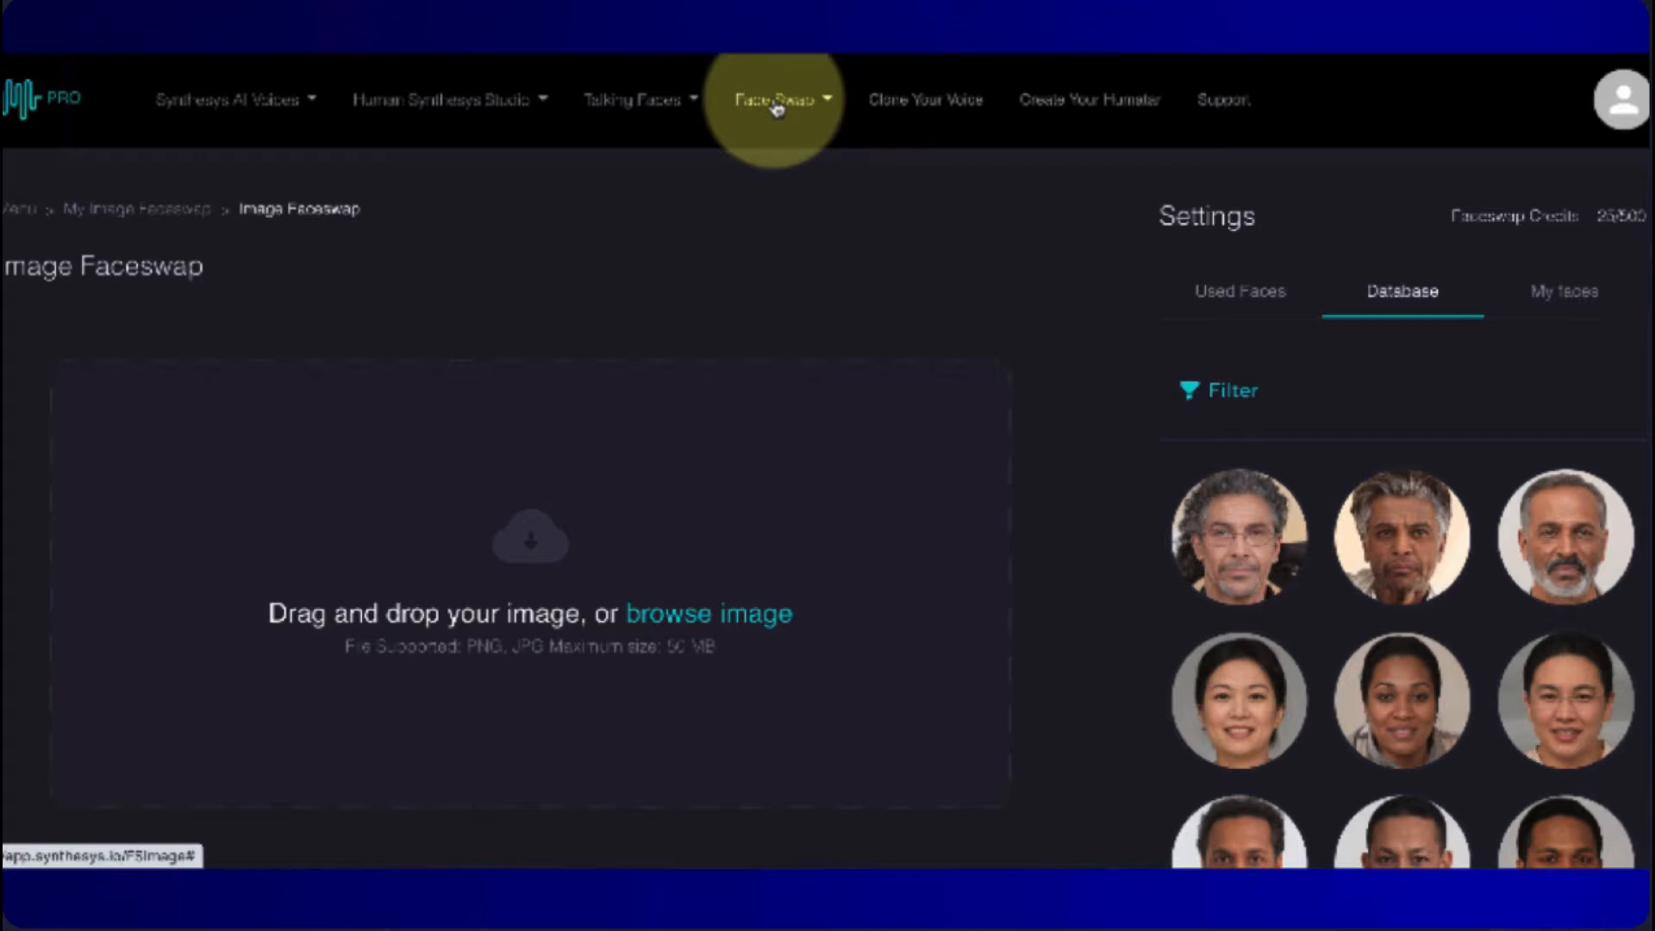
- Open the Image Faceswap tool and upload the photo of the bearded man in a dark suit from the Desktop folder
{"action": "left_click", "coordinate": [777, 105]}
{"action": "left_click", "coordinate": [833, 383]}
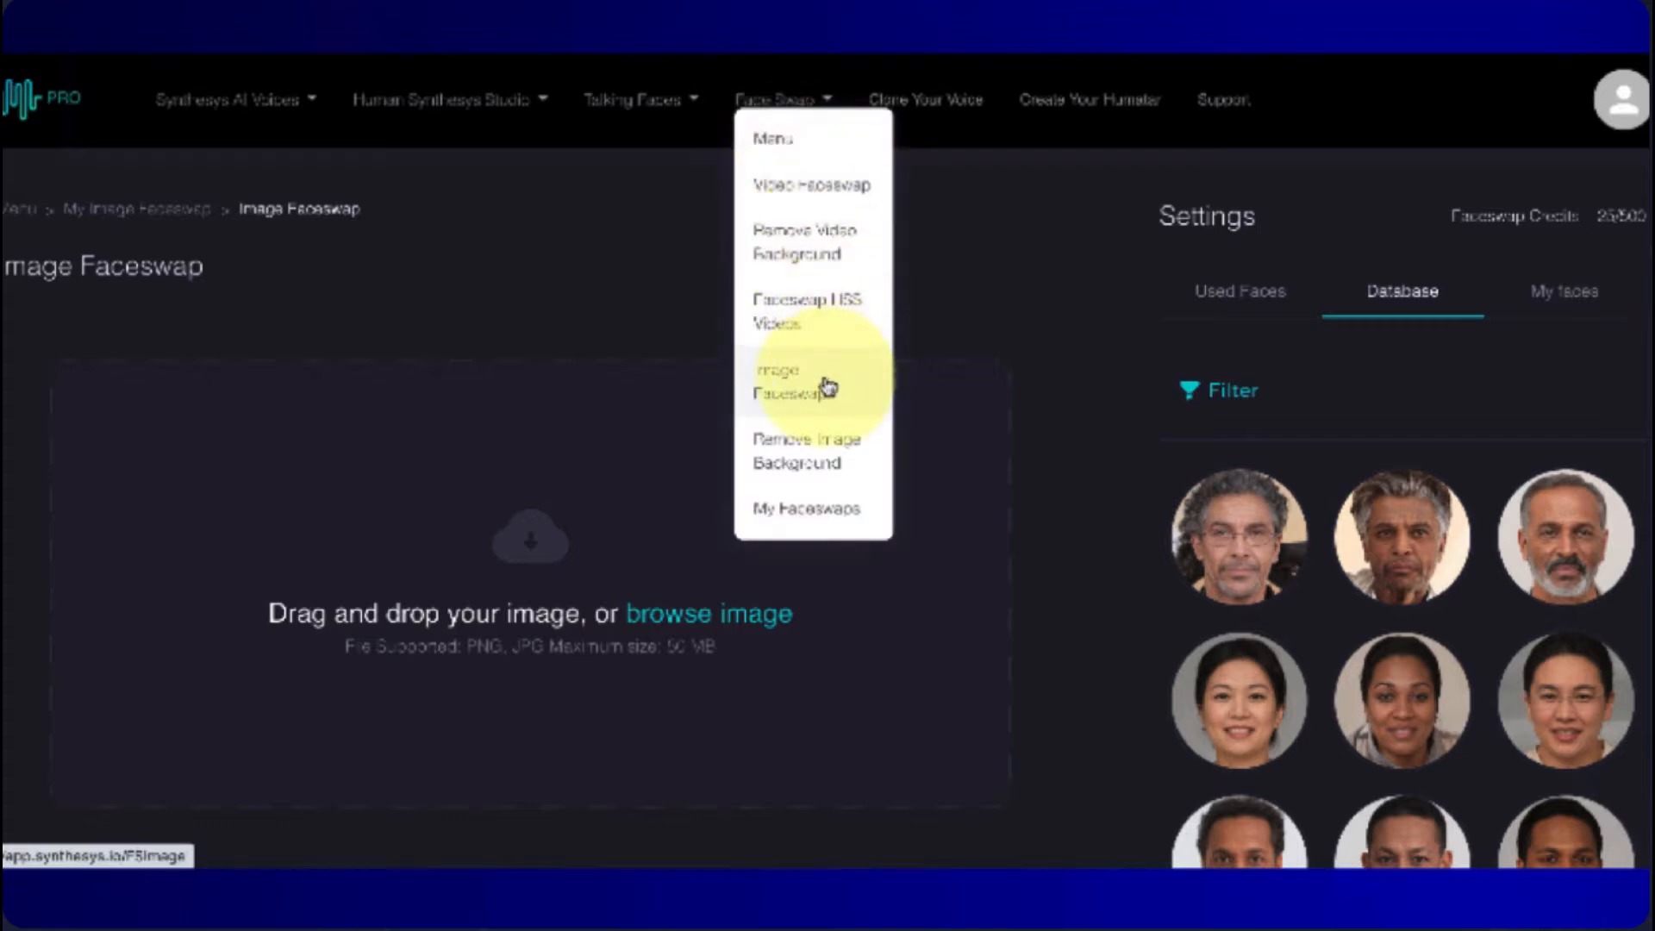
{"action": "left_click", "coordinate": [675, 621]}
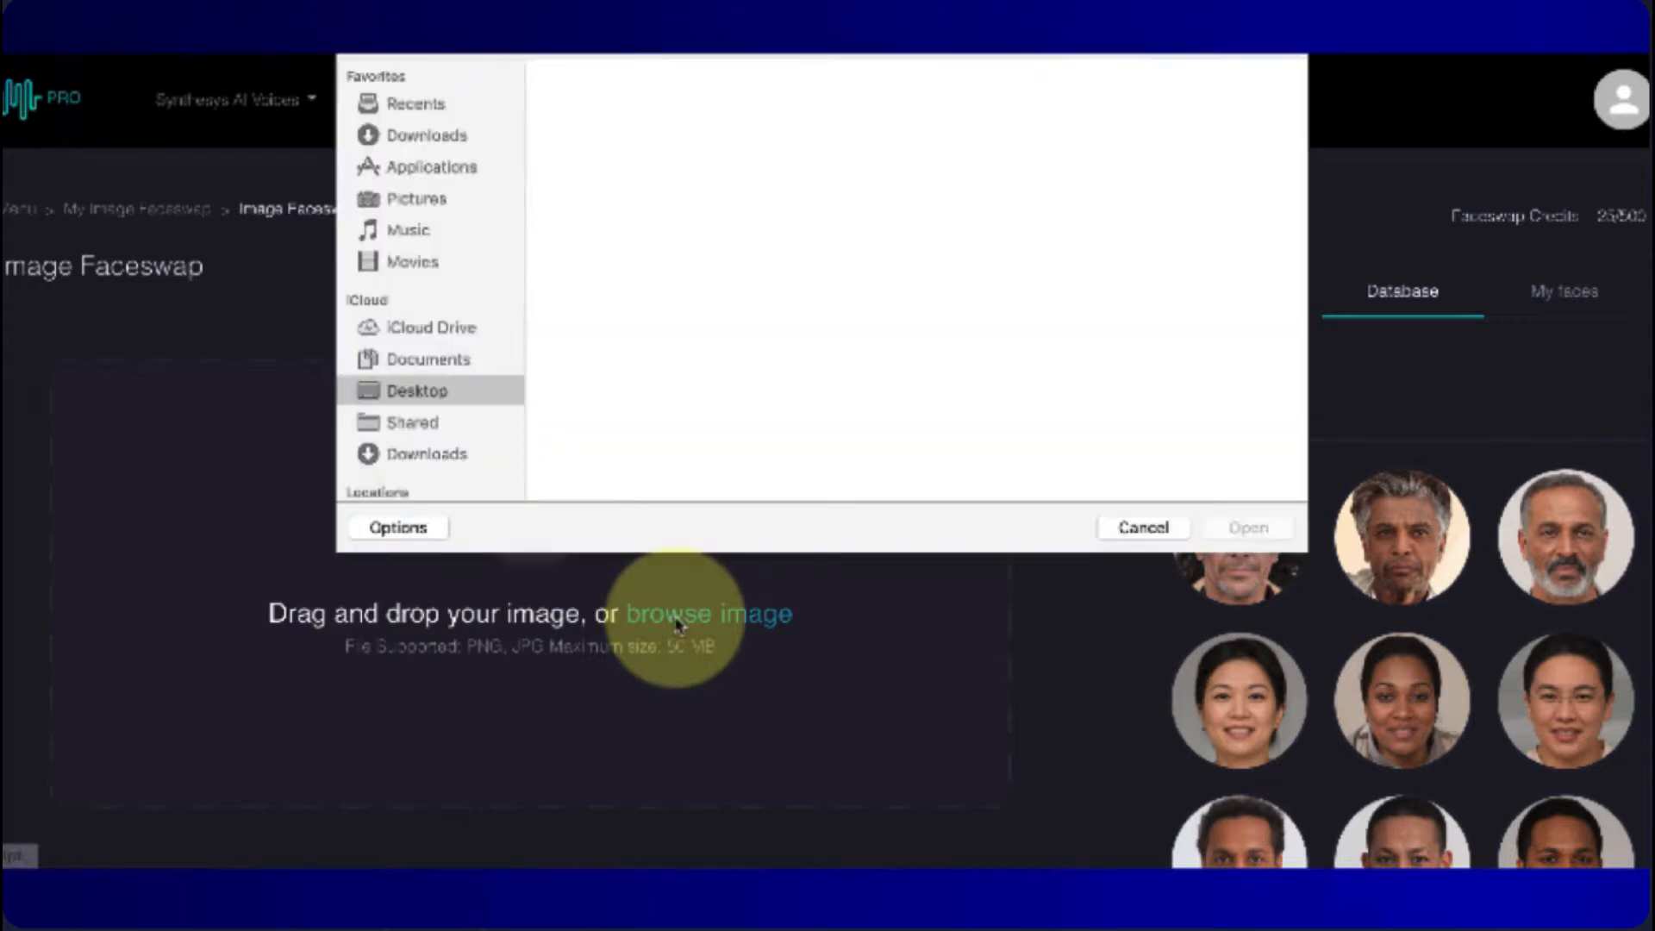
{"action": "scroll", "coordinate": [905, 369], "scroll_direction": "right", "scroll_amount": 10}
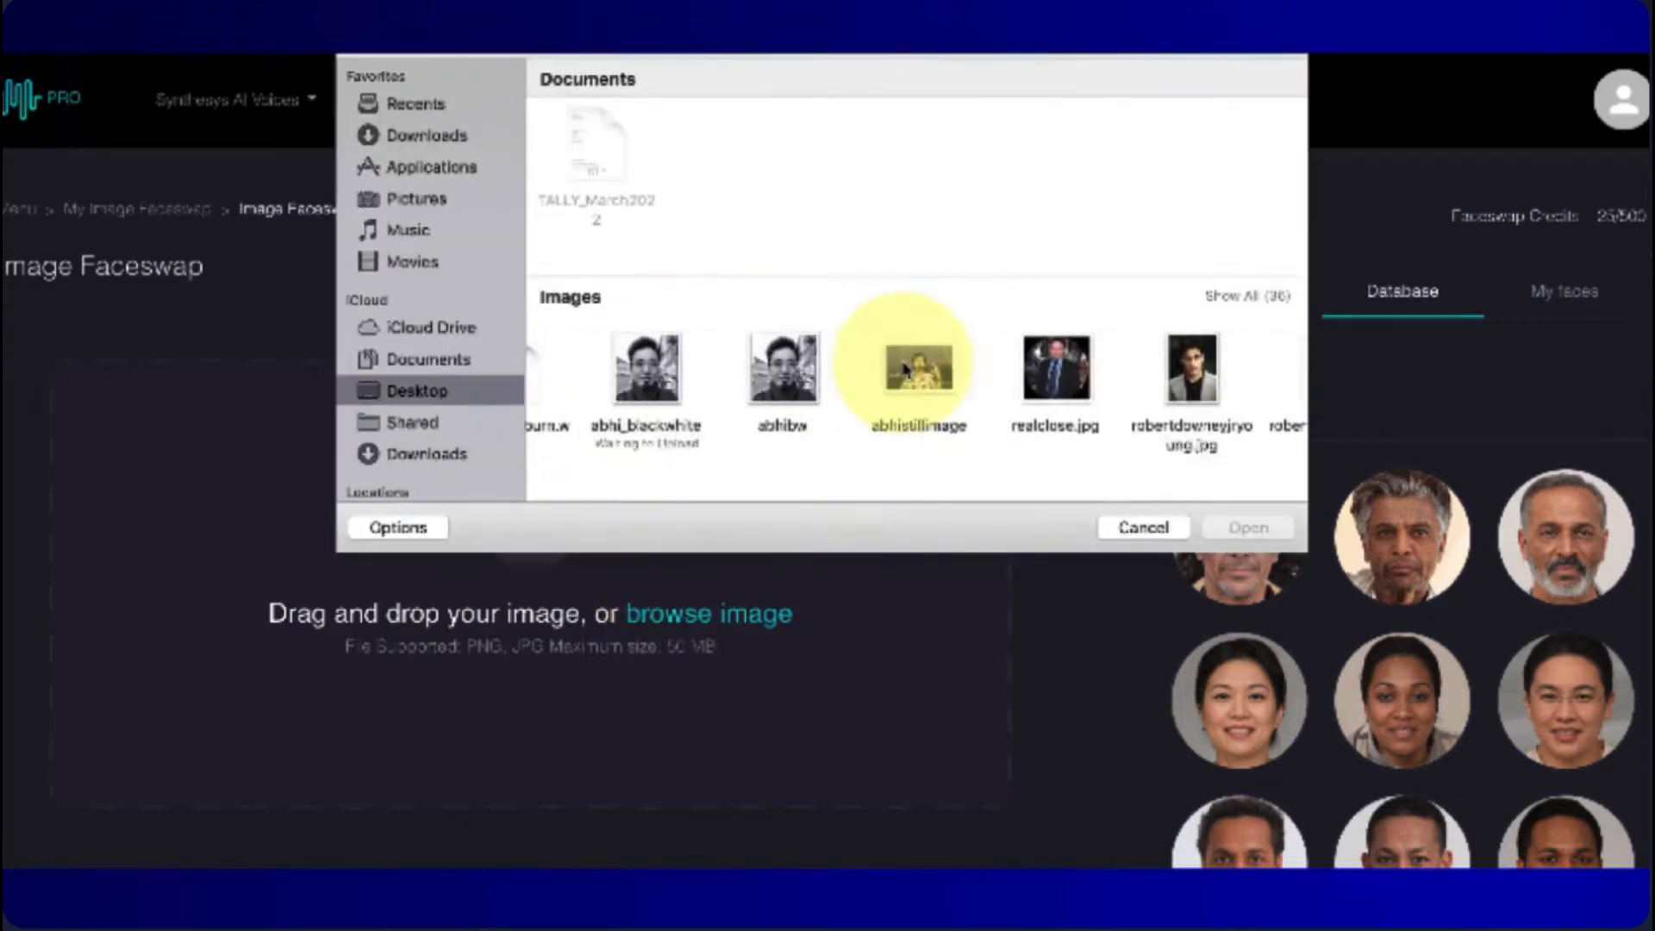
{"action": "scroll", "coordinate": [905, 369], "scroll_direction": "right", "scroll_amount": 8}
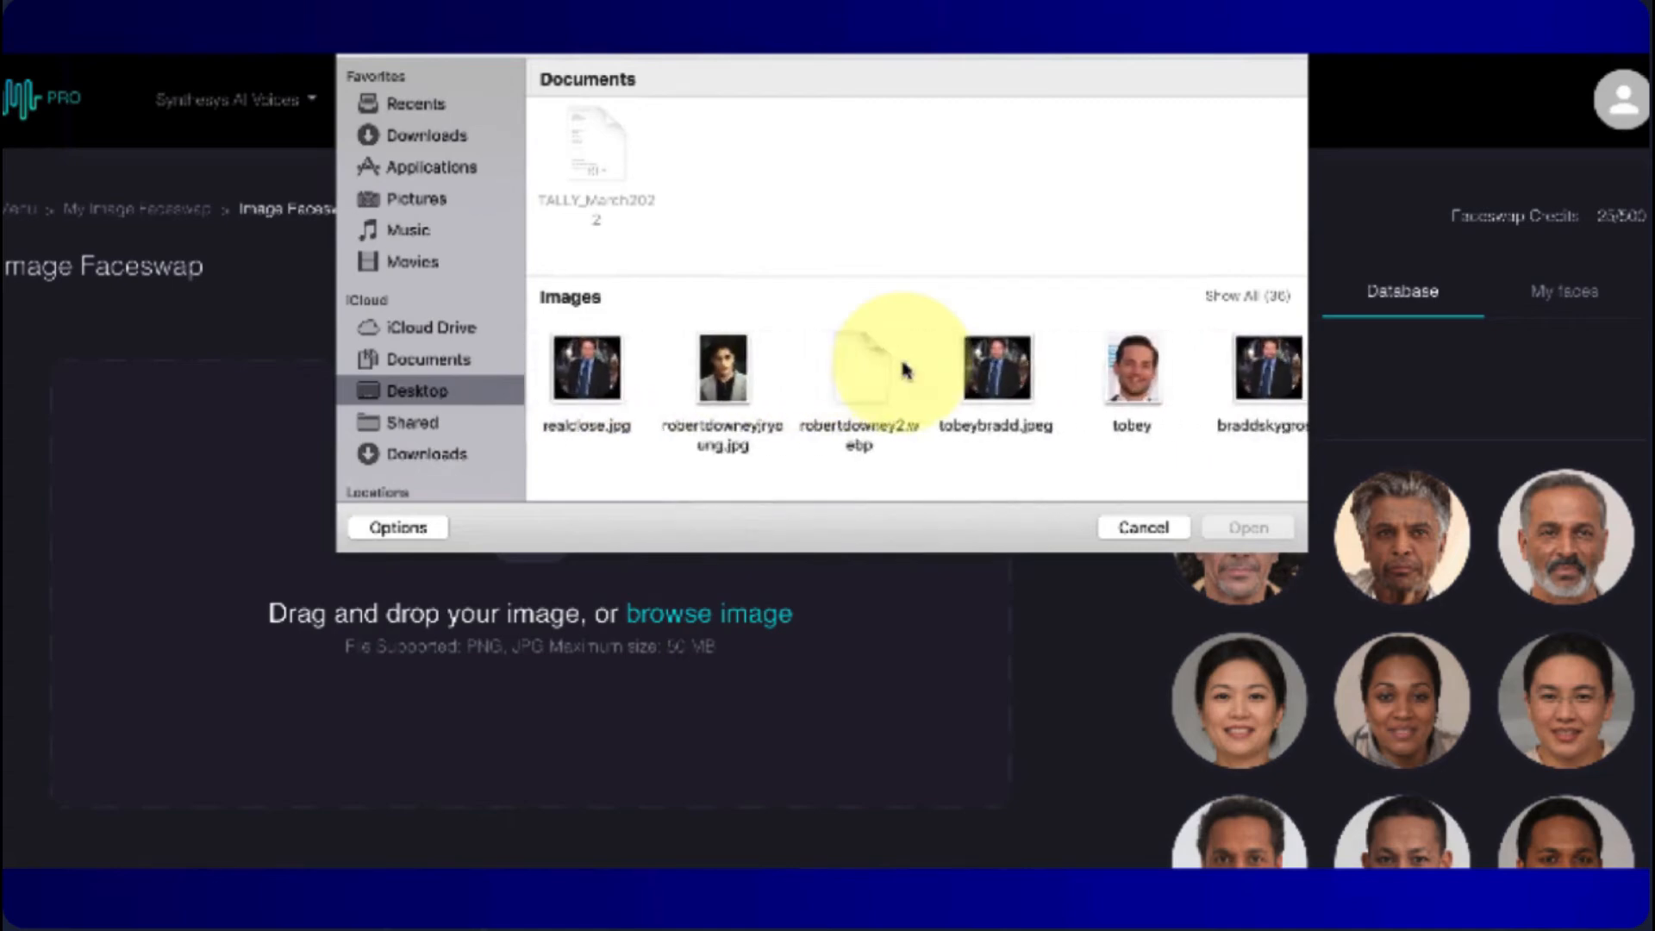
{"action": "scroll", "coordinate": [905, 369], "scroll_direction": "right", "scroll_amount": 2}
{"action": "double_click", "coordinate": [1034, 366]}
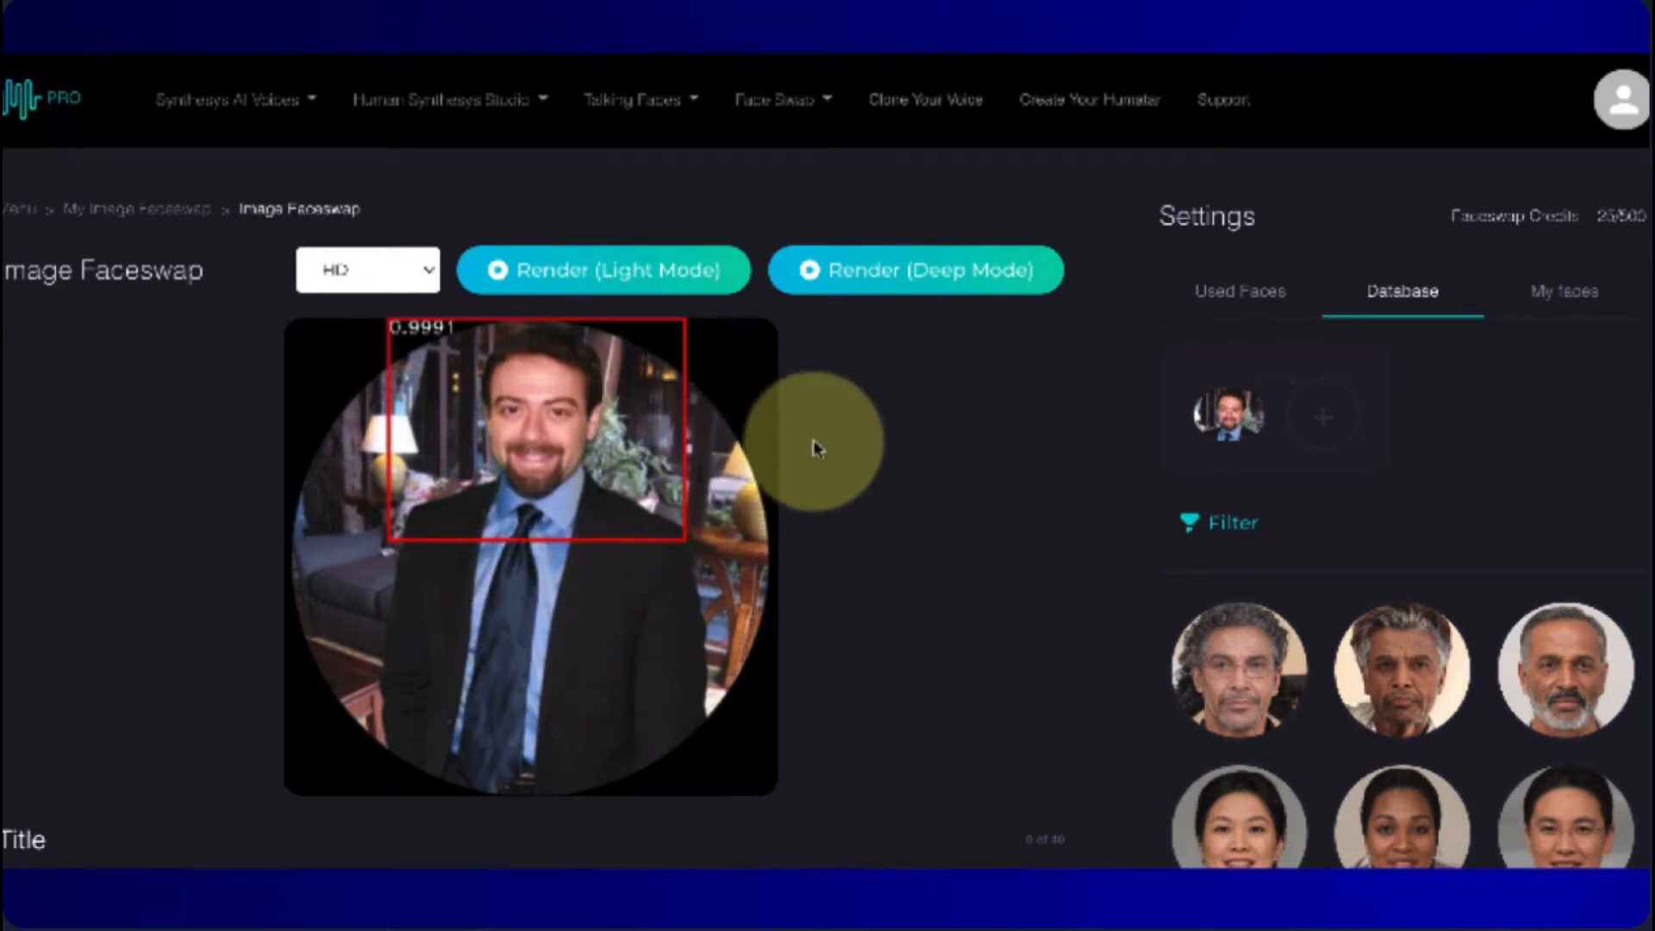
- Choose the dark-haired young man in a grey jacket and black shirt from My faces as the replacement face
{"action": "scroll", "coordinate": [1009, 447], "scroll_direction": "down", "scroll_amount": 3}
{"action": "scroll", "coordinate": [1013, 451], "scroll_direction": "up", "scroll_amount": 5}
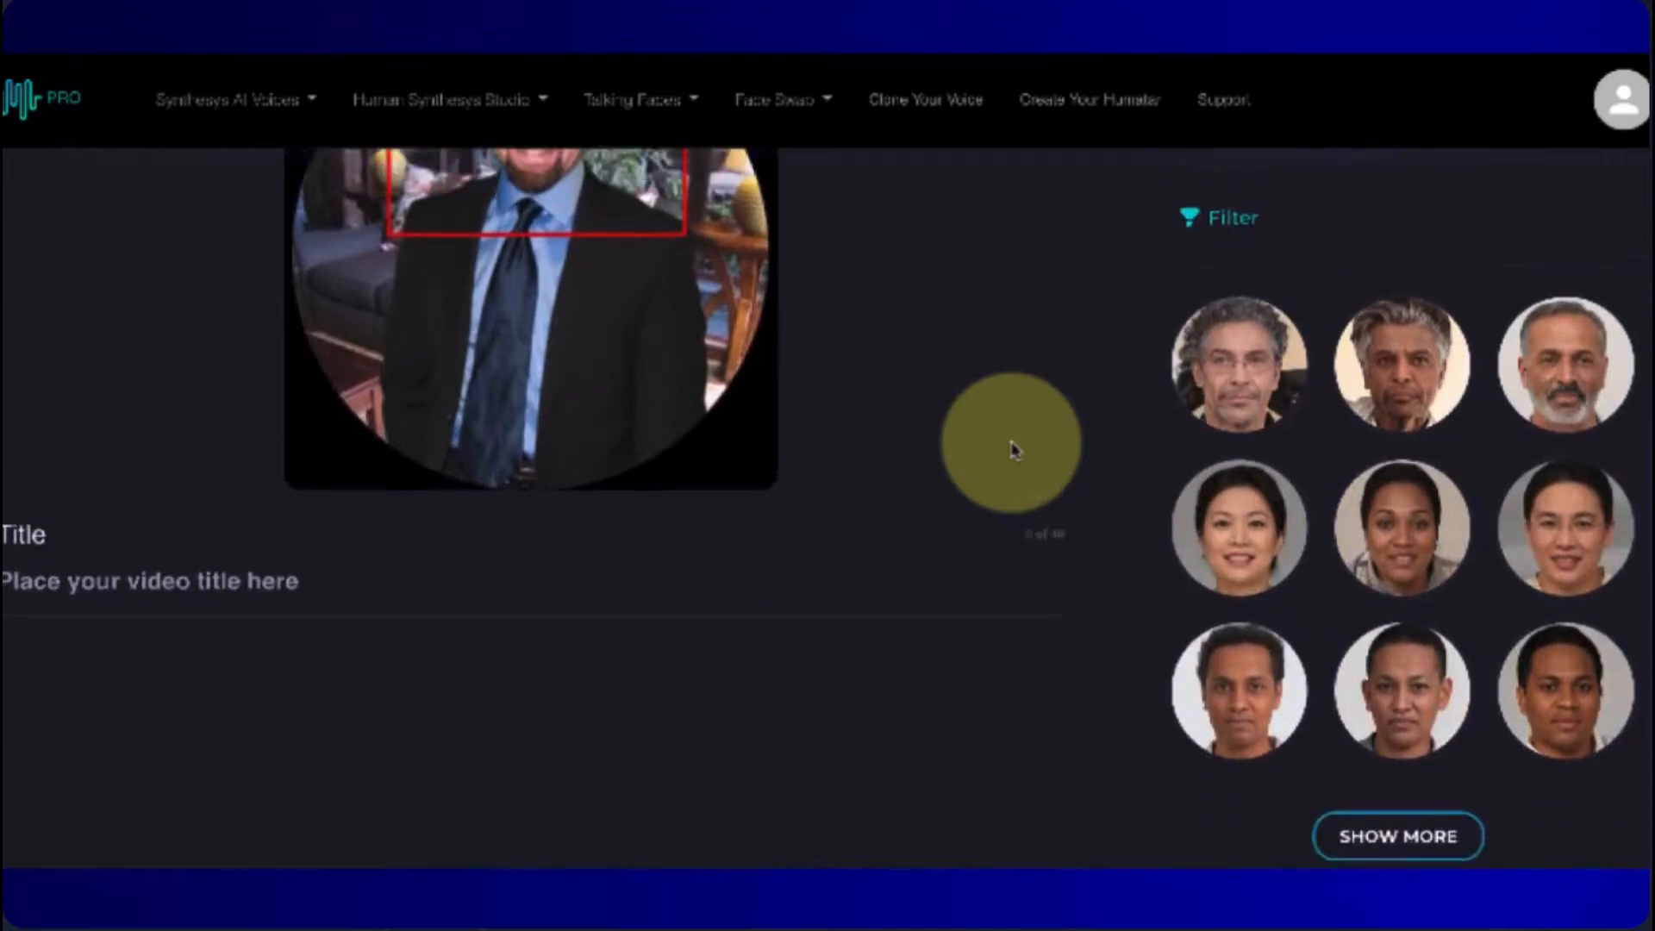
{"action": "left_click", "coordinate": [1591, 295]}
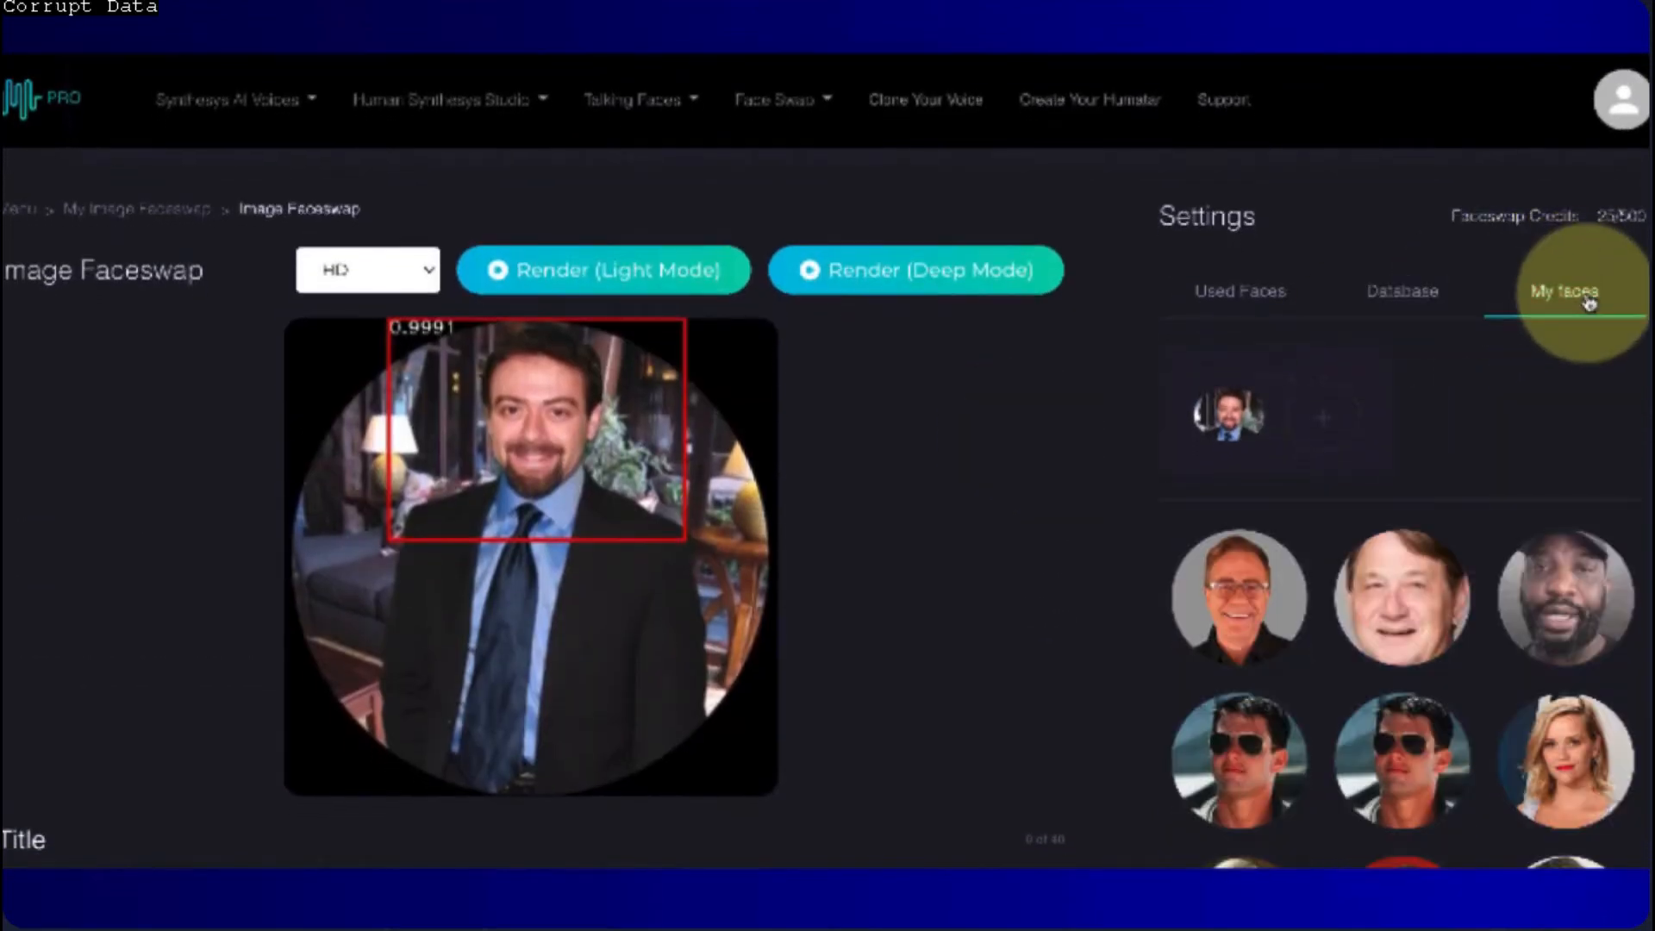
{"action": "scroll", "coordinate": [1381, 458], "scroll_direction": "down", "scroll_amount": 8}
{"action": "scroll", "coordinate": [1380, 460], "scroll_direction": "down", "scroll_amount": 2}
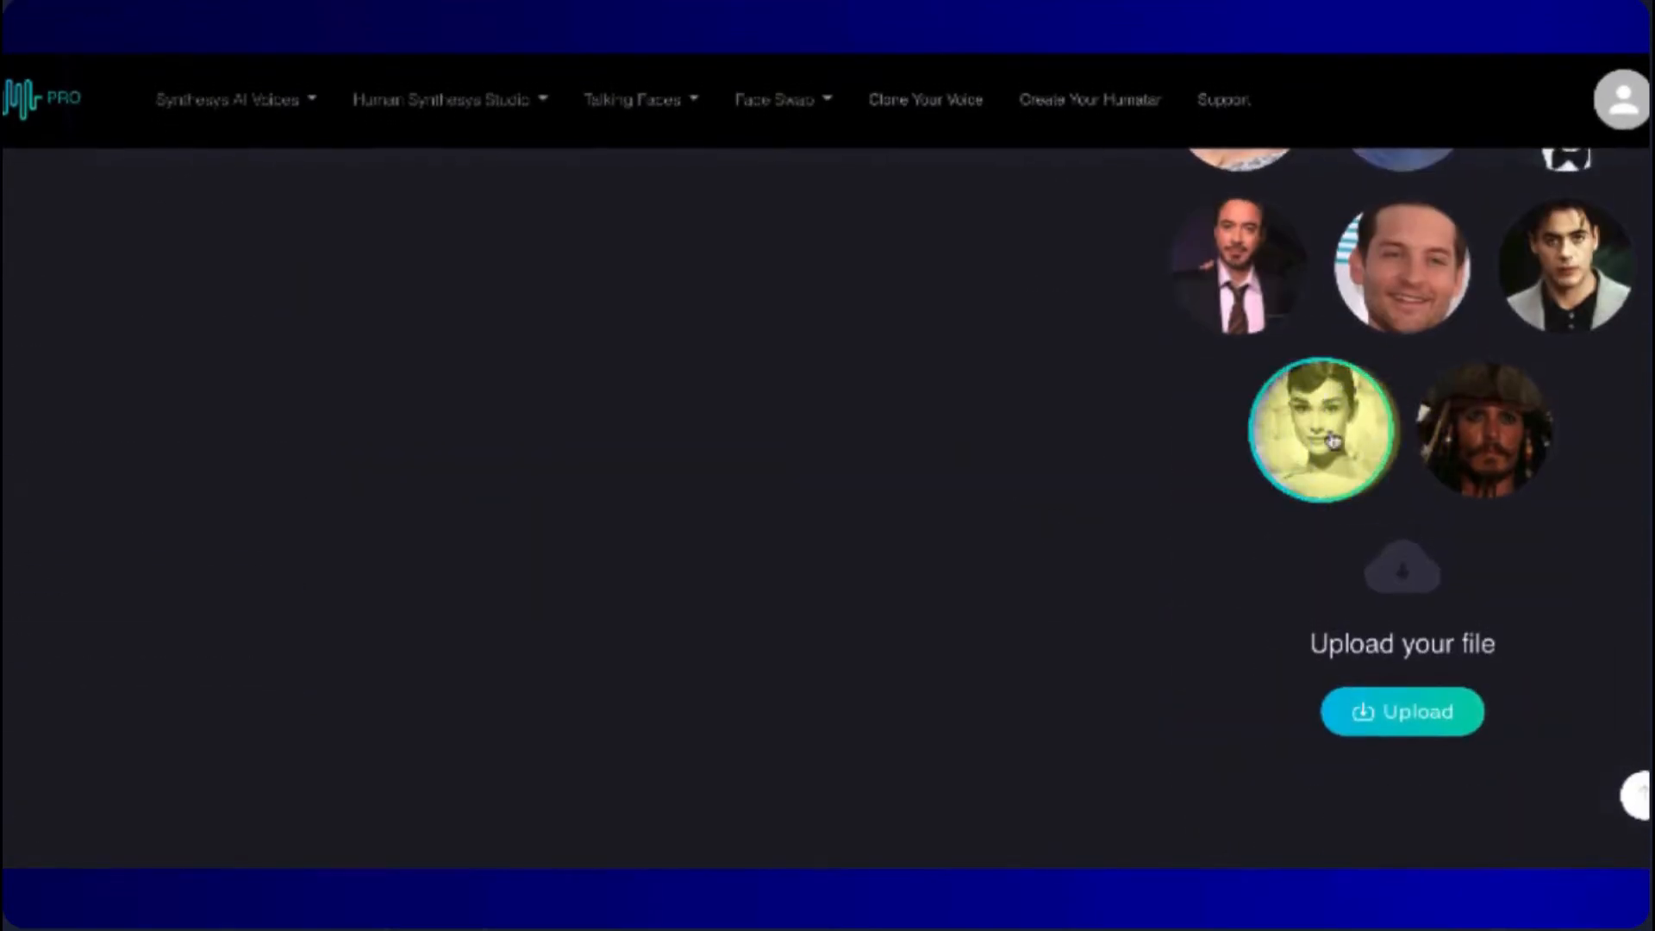
{"action": "left_click", "coordinate": [1555, 266]}
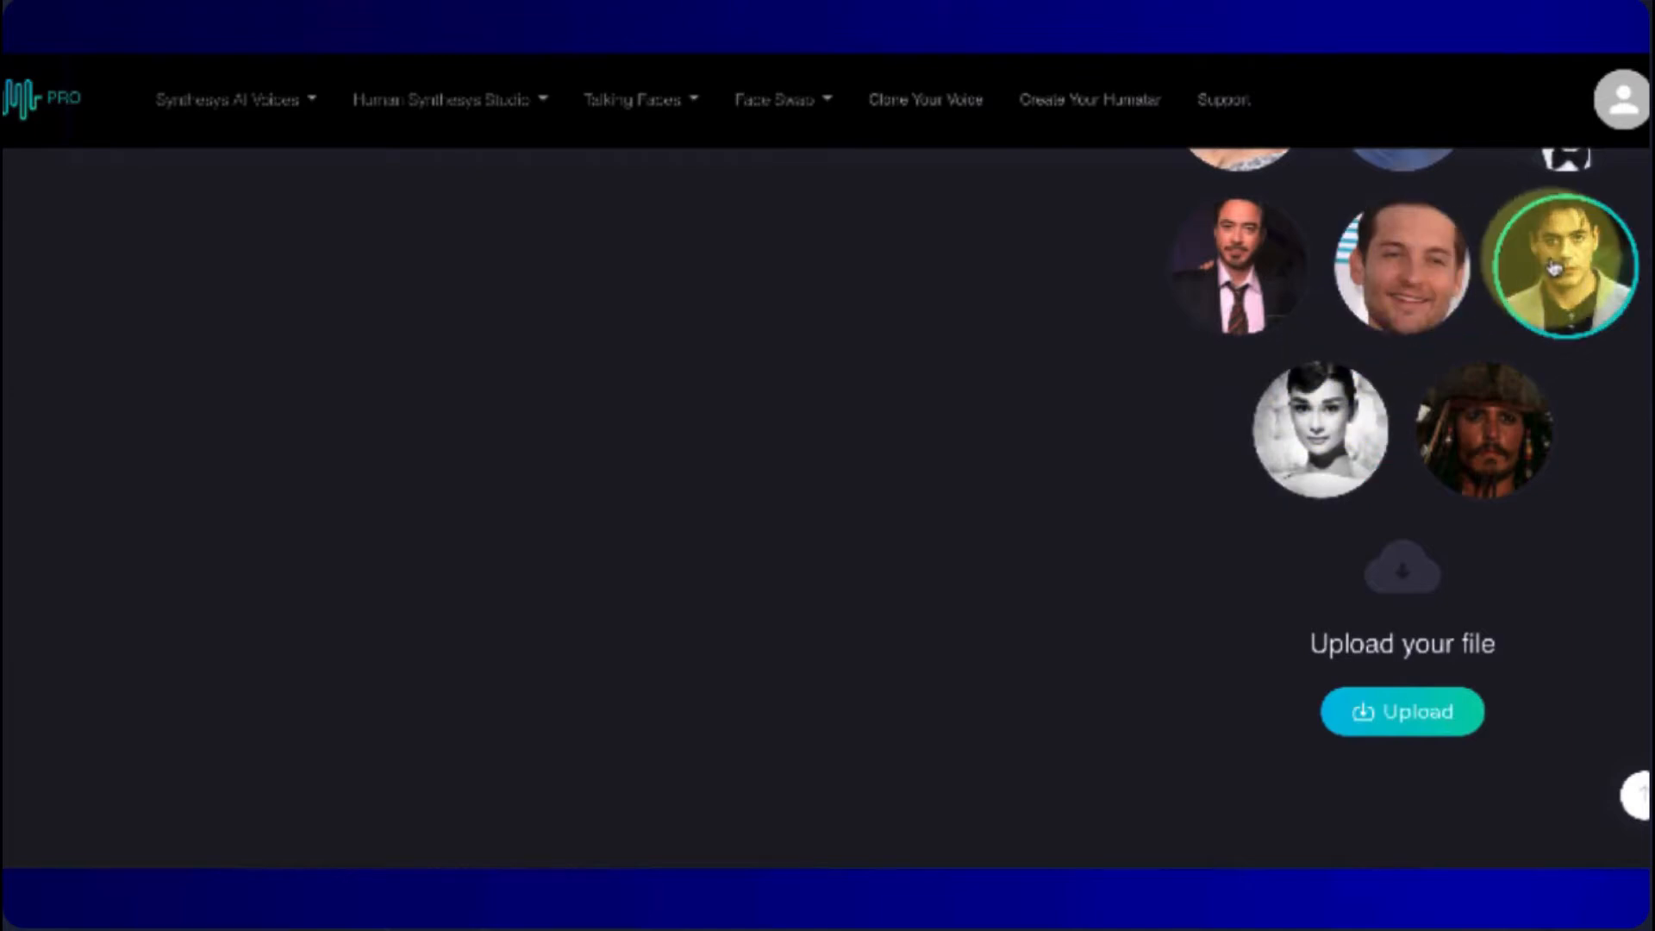
{"action": "left_click_drag", "start_coordinate": [1554, 266], "coordinate": [1276, 460]}
{"action": "scroll", "coordinate": [1233, 506], "scroll_direction": "up", "scroll_amount": 10}
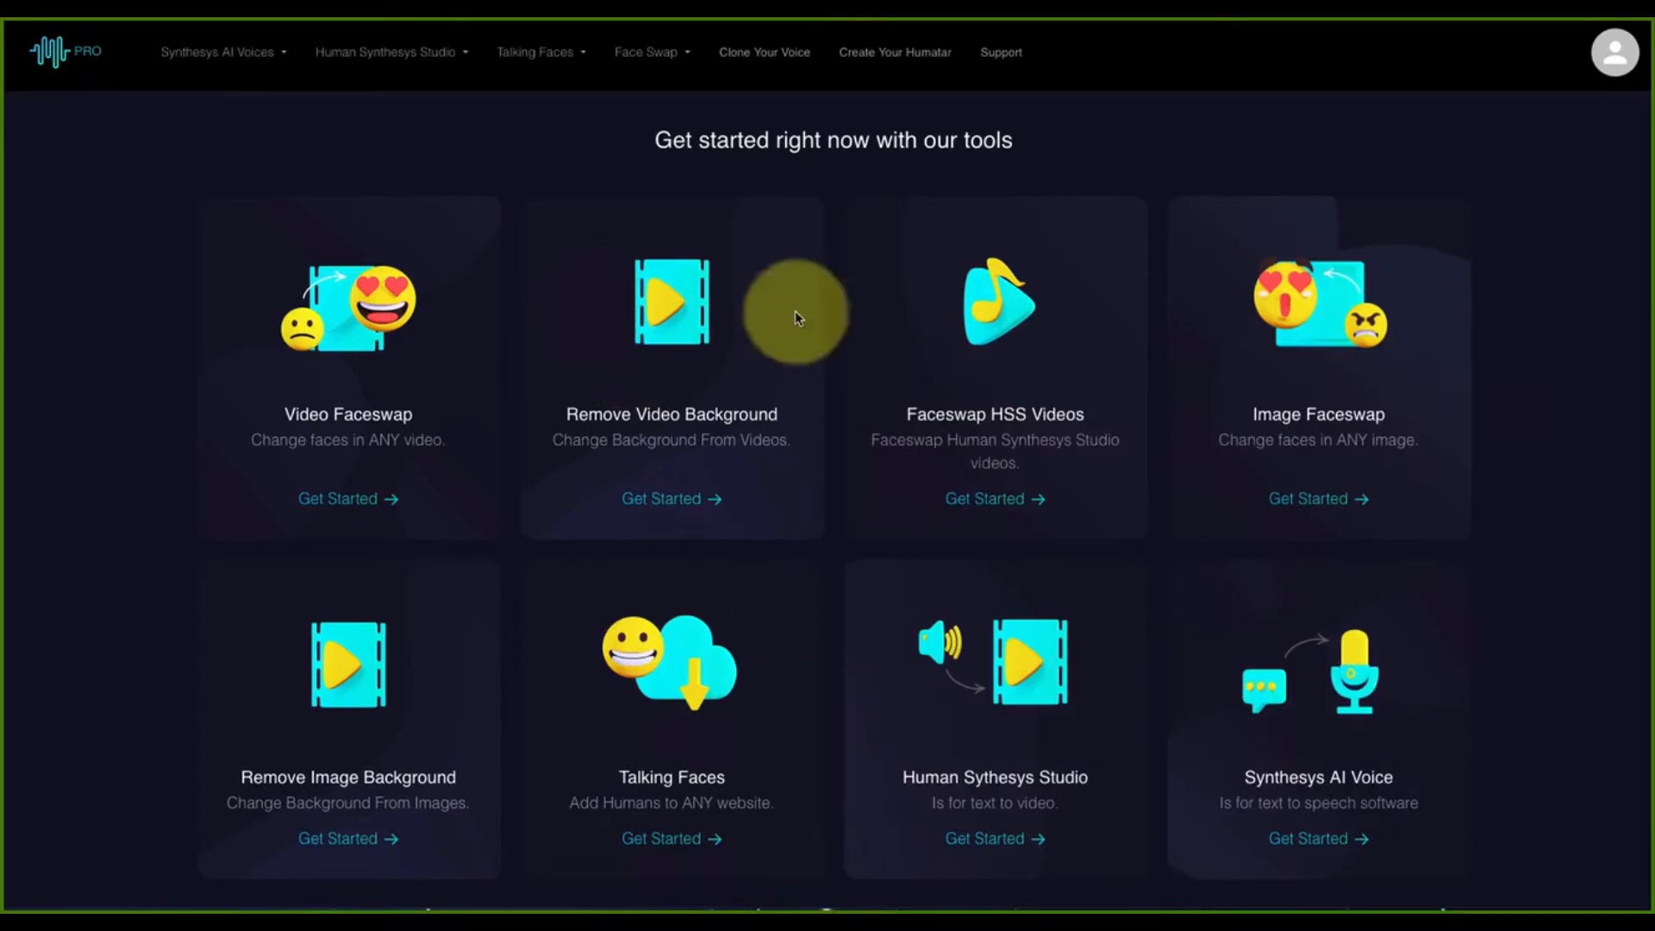
- Open the Image Faceswap tool for a new image
{"action": "left_click", "coordinate": [1333, 281]}
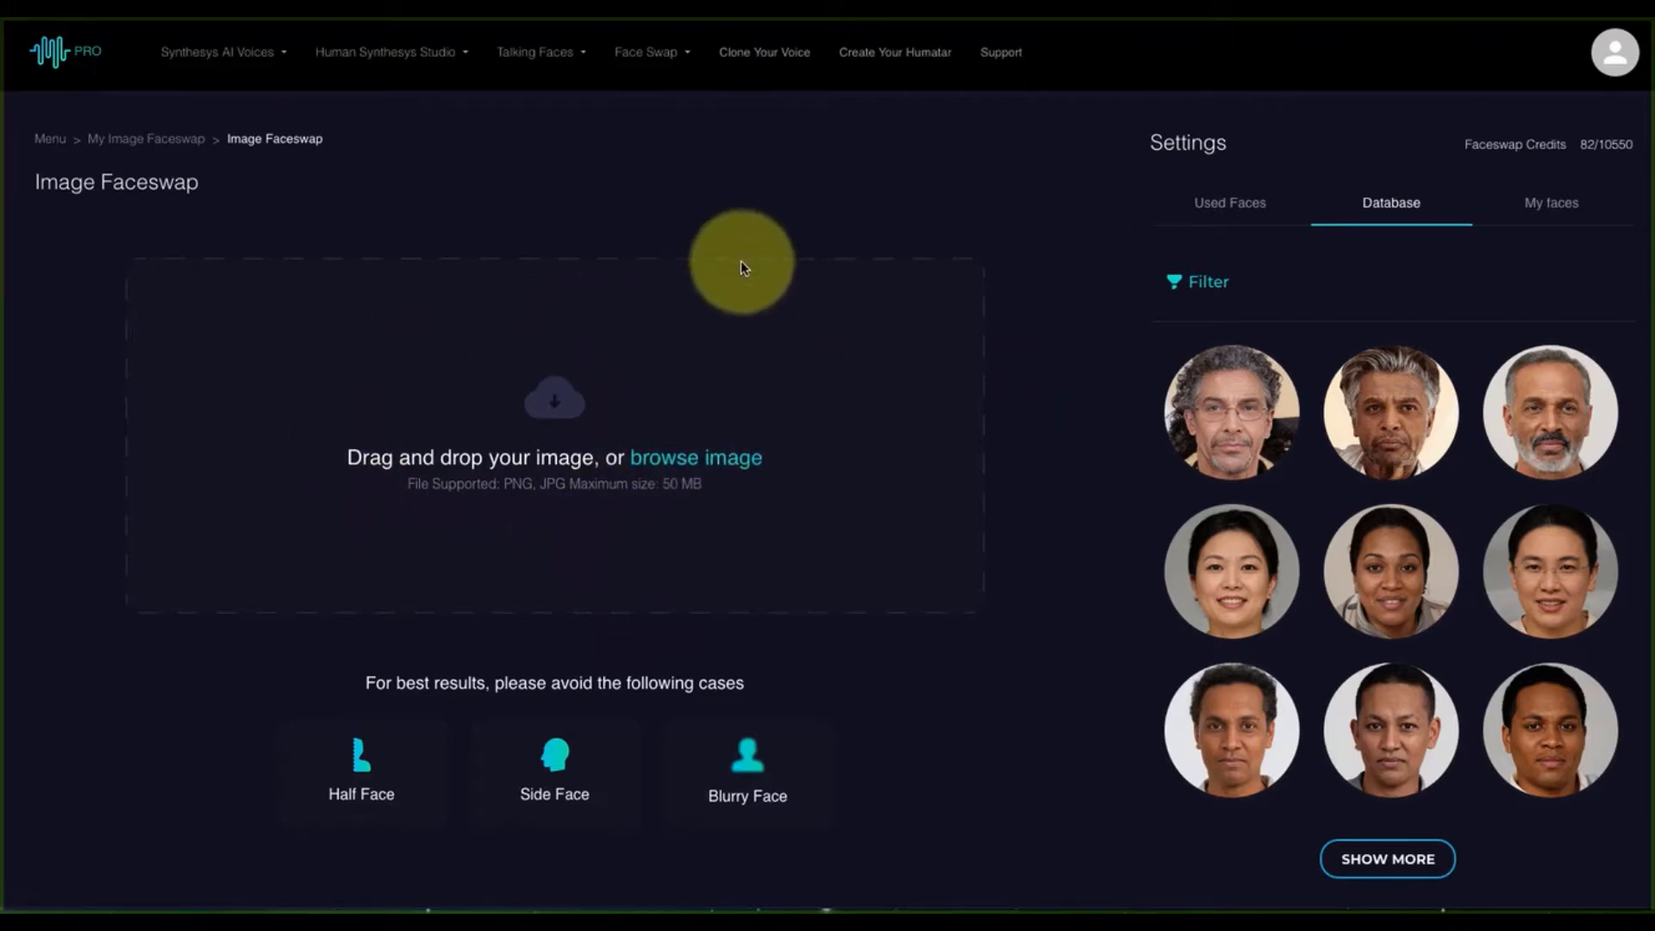
{"action": "left_click", "coordinate": [663, 57]}
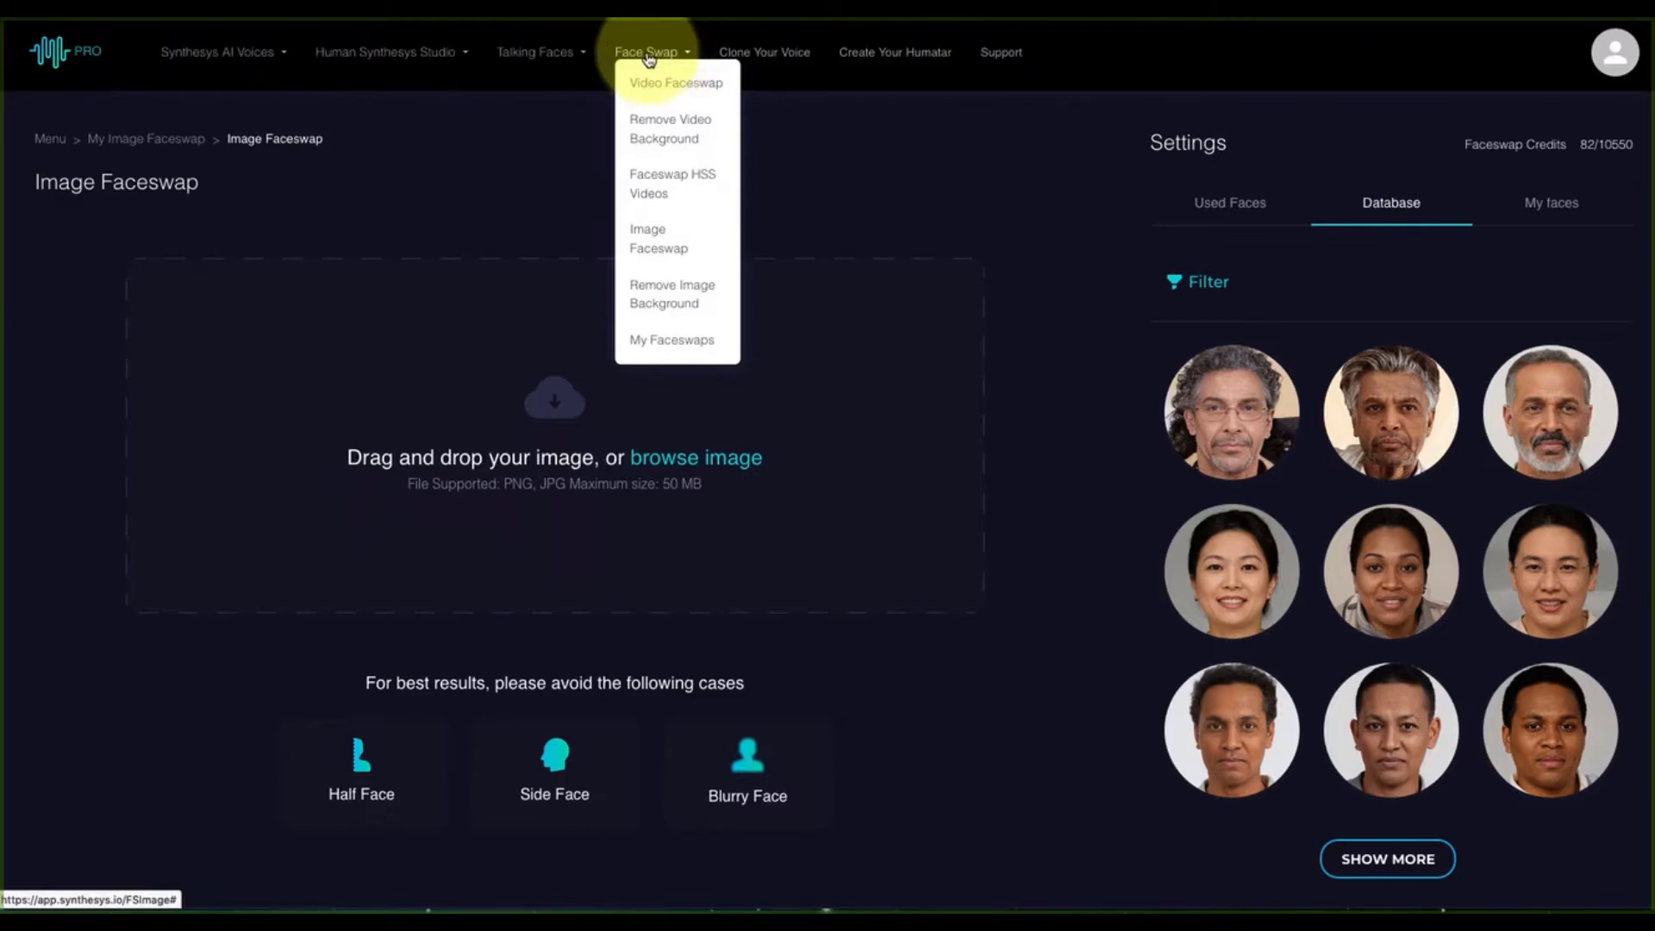
{"action": "left_click", "coordinate": [657, 246]}
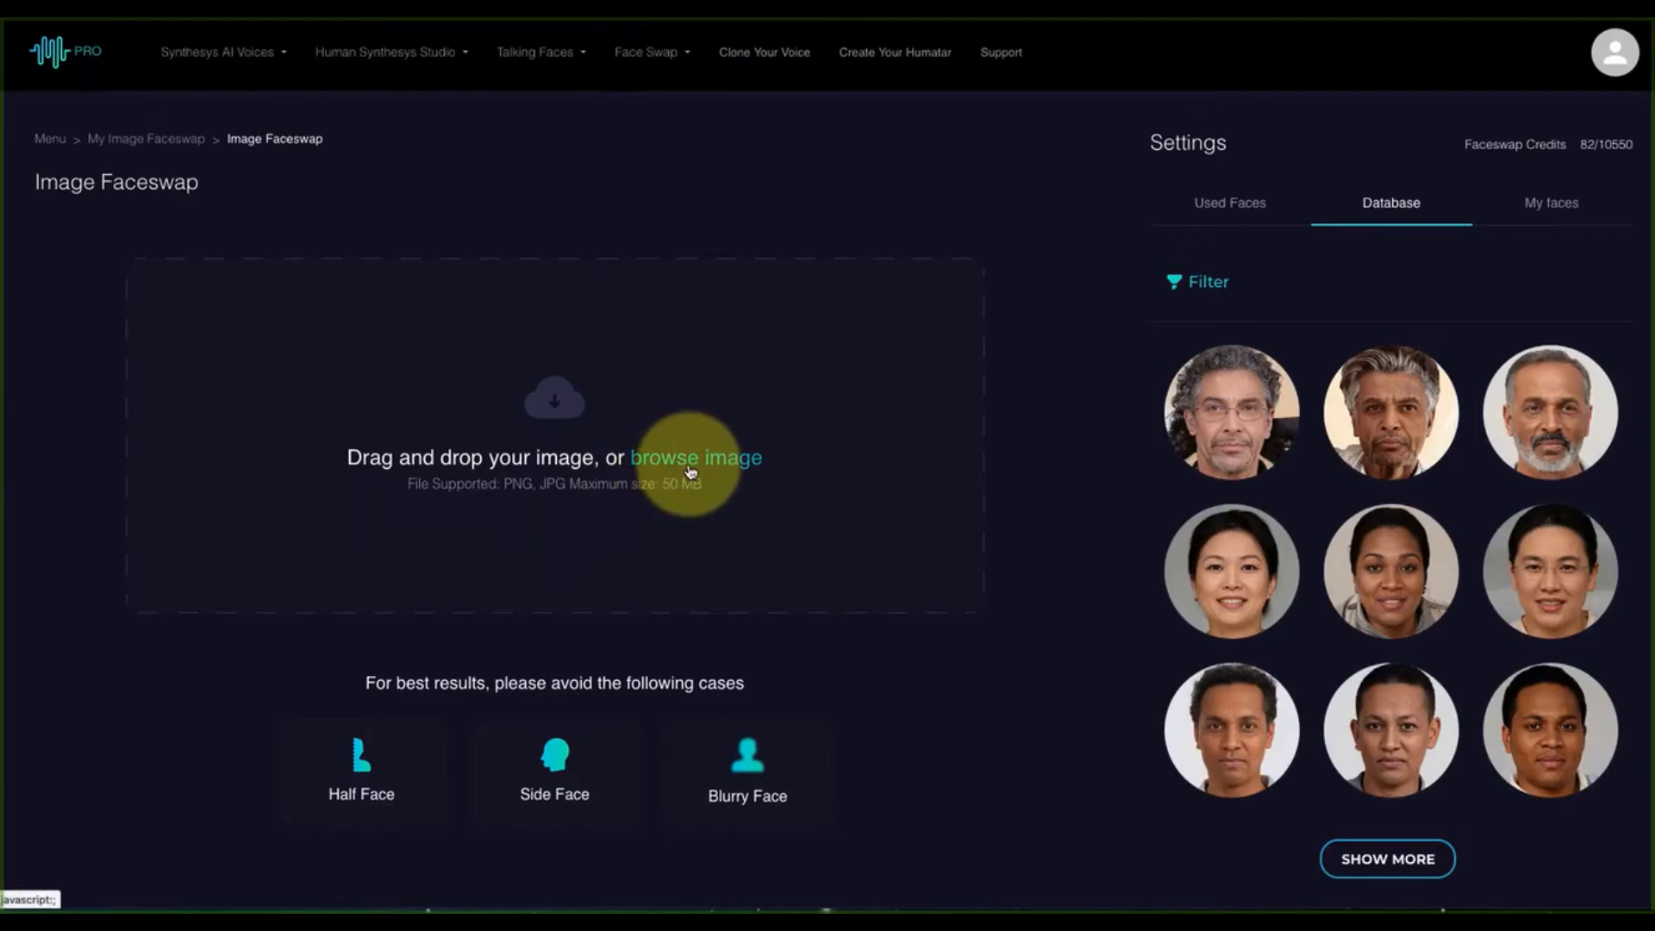
- Upload whitemailorig.jpg from the FORDEMO folder on the Desktop as the image for the face swap
{"action": "left_click", "coordinate": [690, 471]}
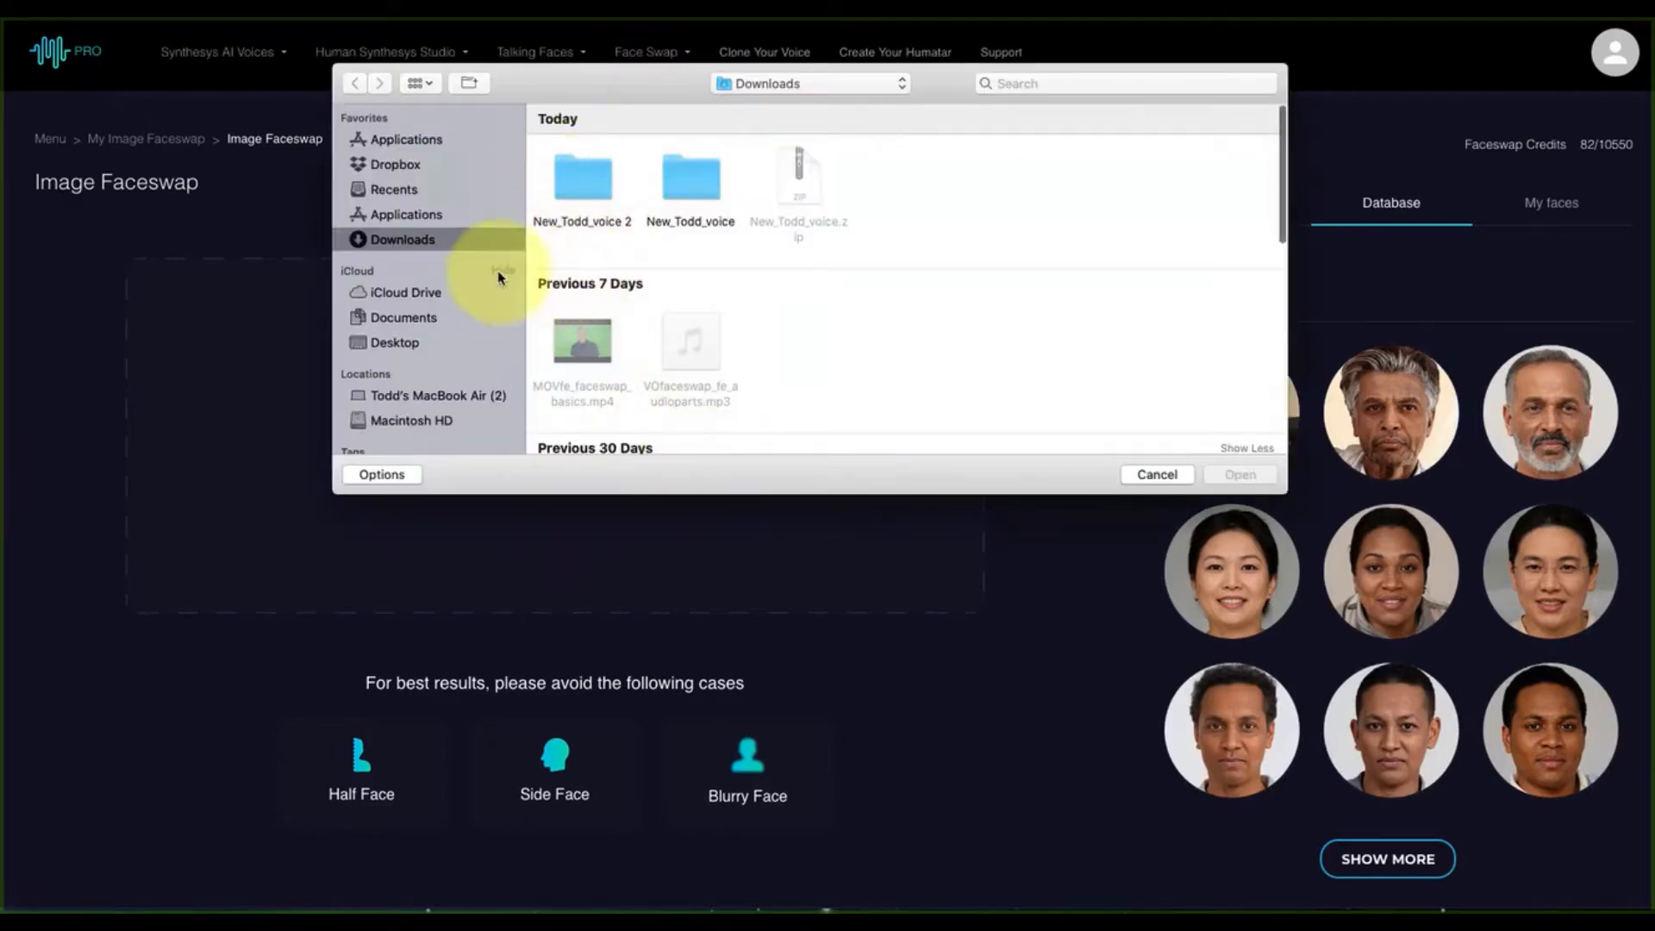
{"action": "left_click", "coordinate": [404, 342]}
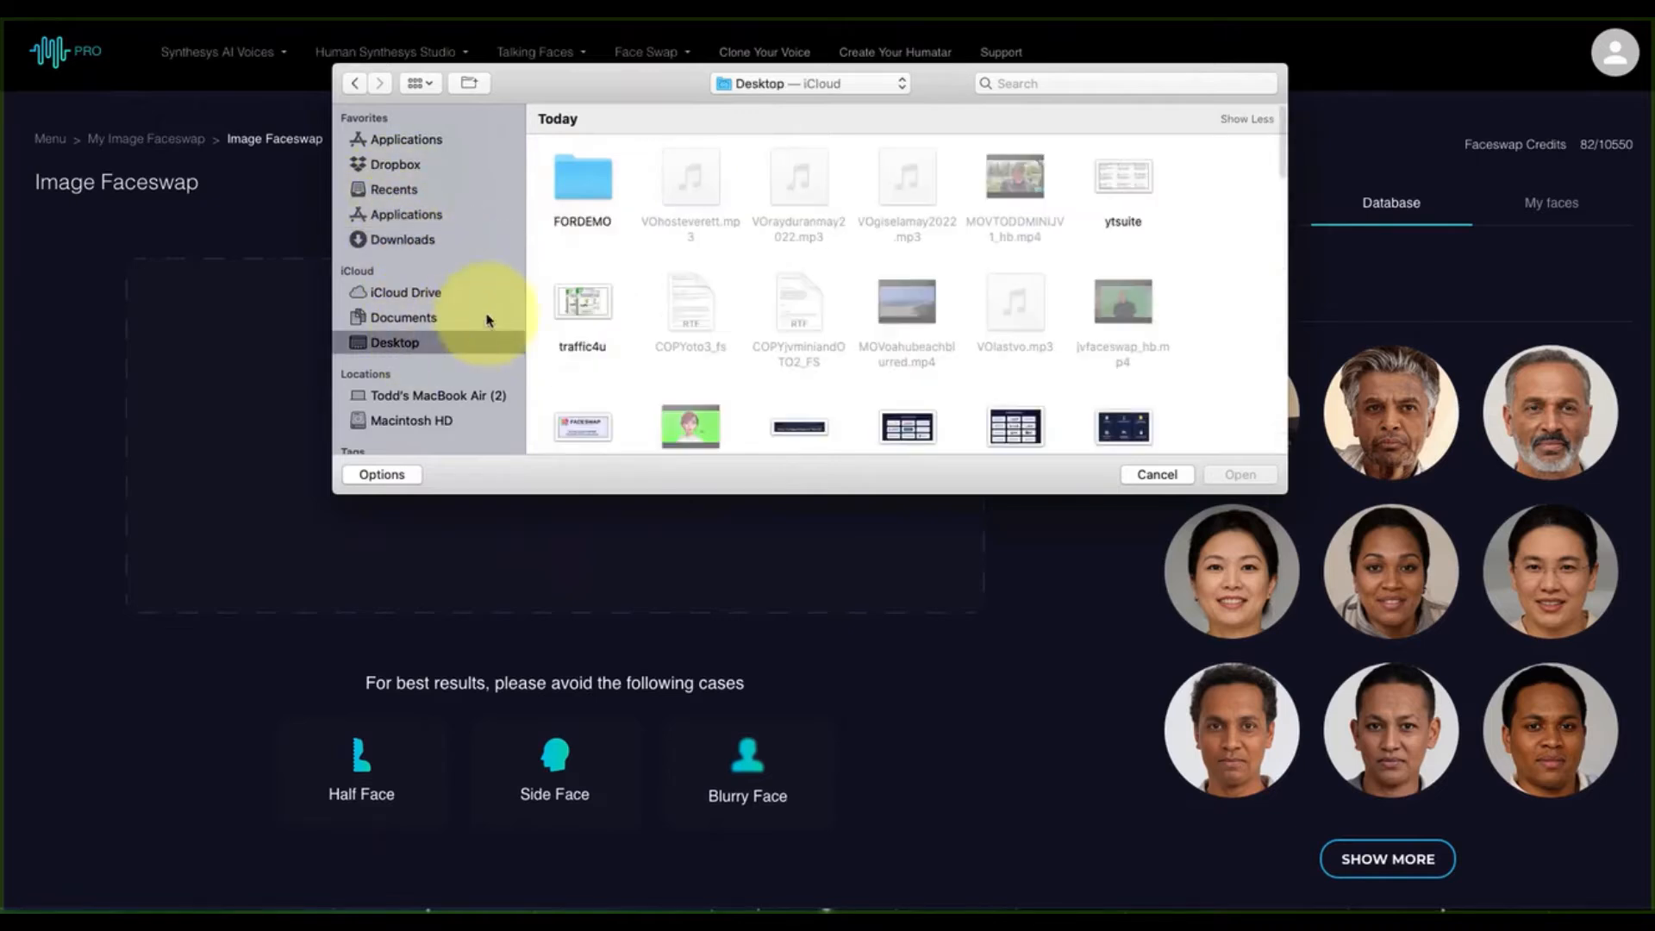
{"action": "double_click", "coordinate": [580, 175]}
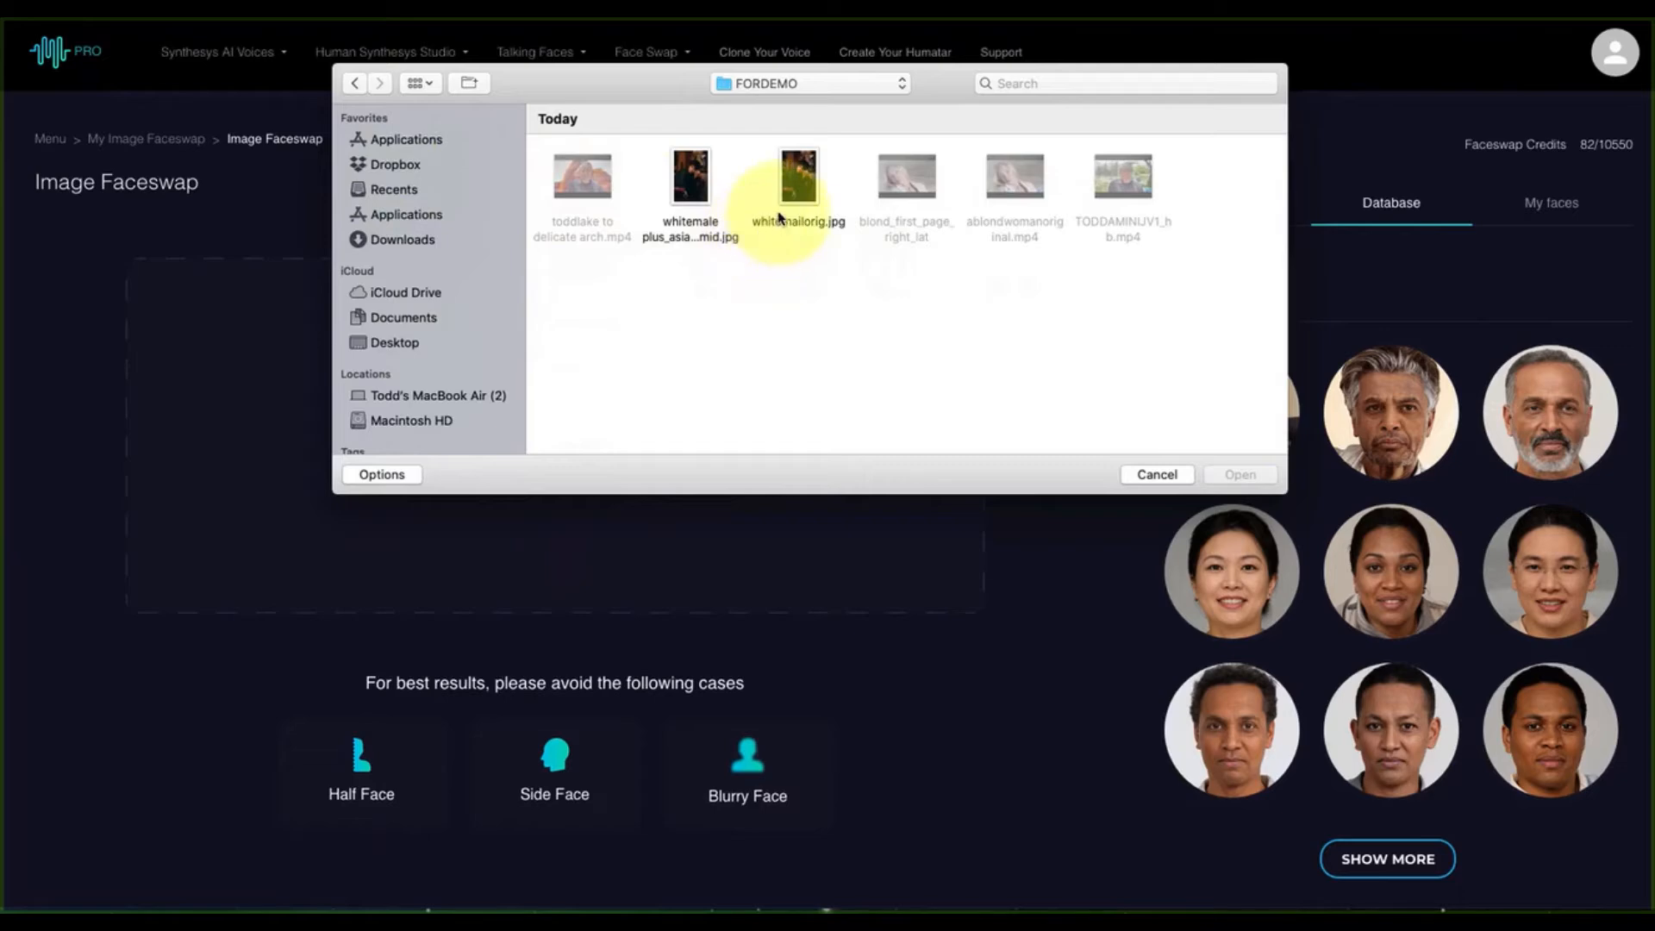
{"action": "left_click", "coordinate": [796, 182]}
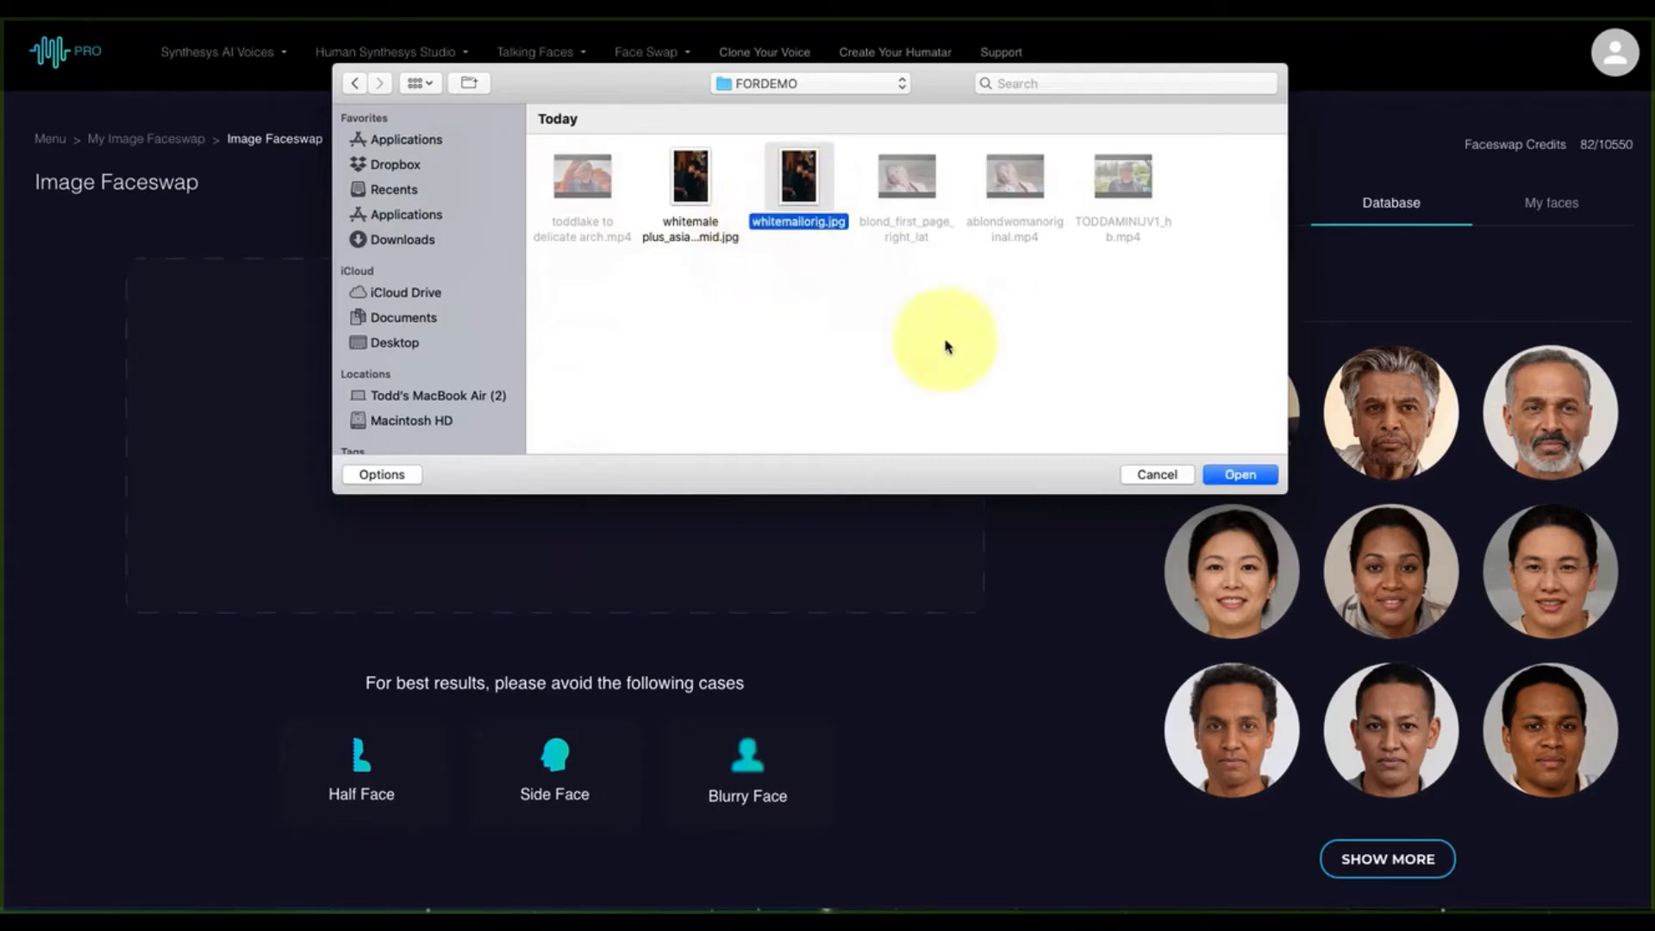
{"action": "left_click", "coordinate": [1242, 475]}
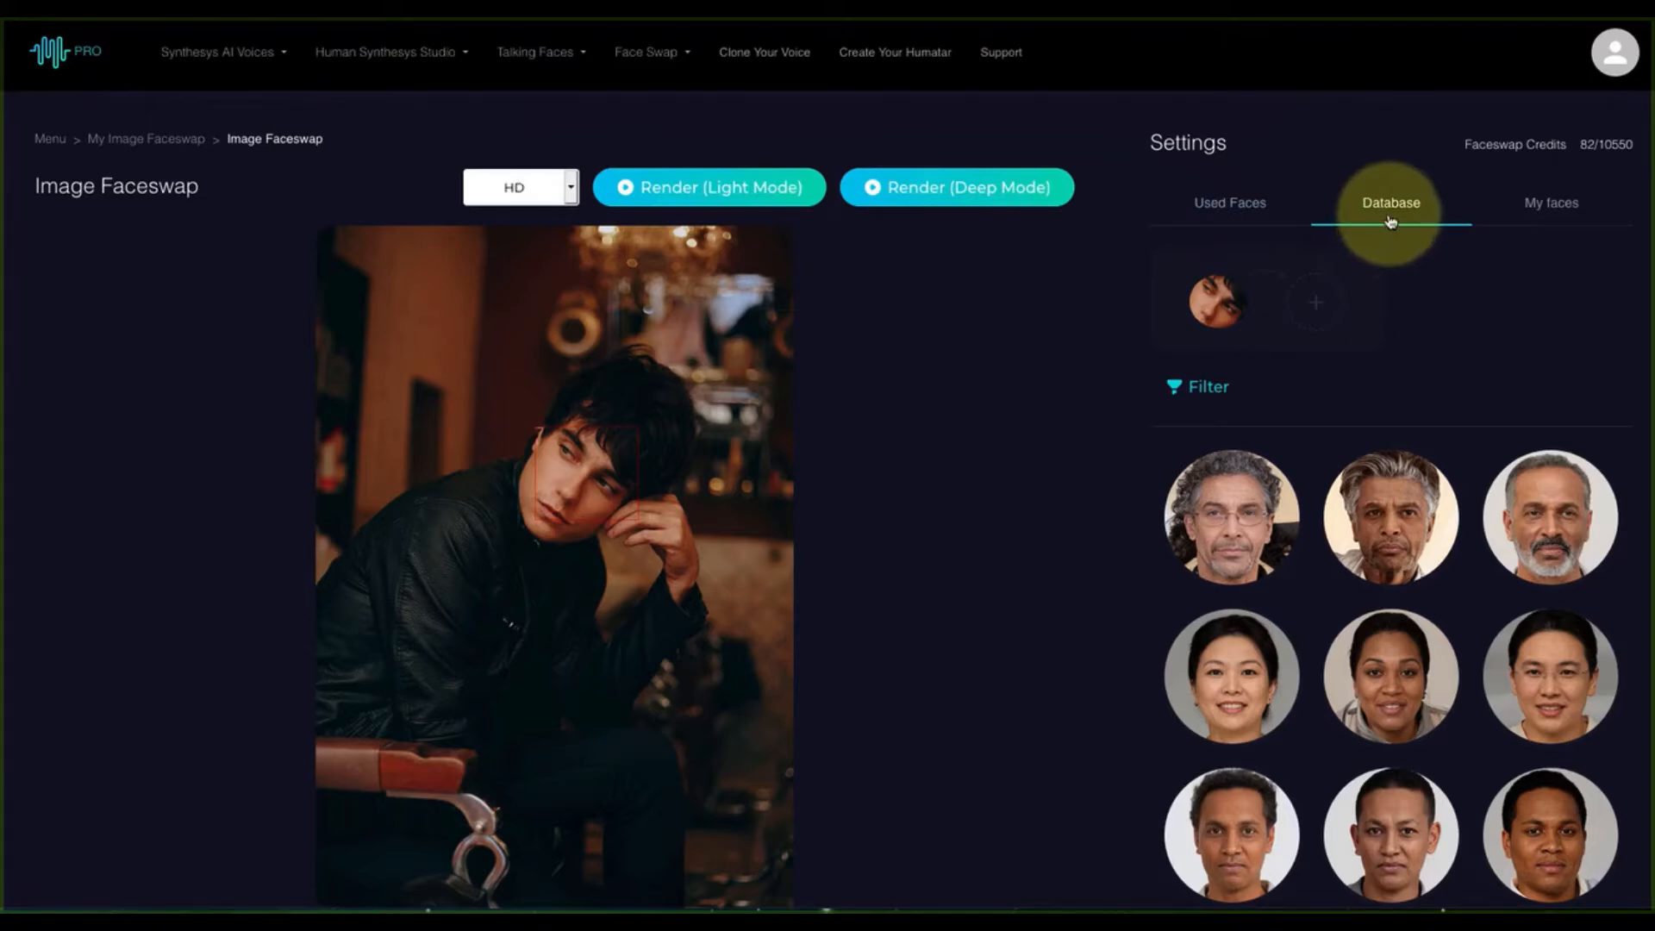
- Filter the face database by gender Male, age Adult and region Asian
{"action": "left_click", "coordinate": [1210, 389]}
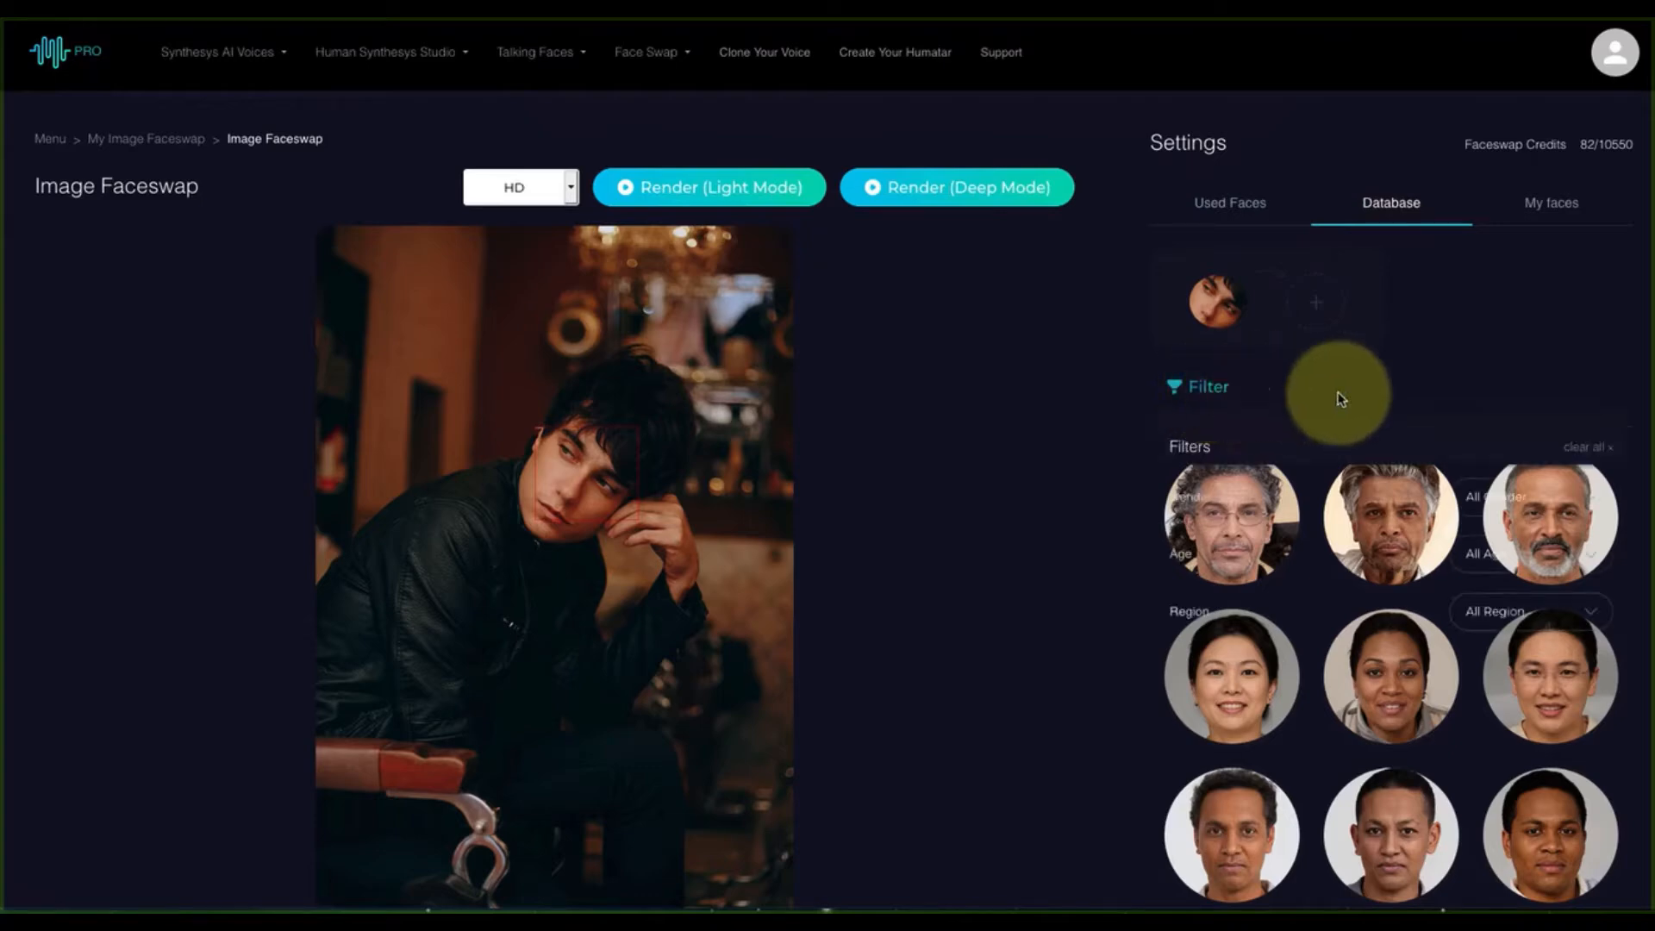
{"action": "scroll", "coordinate": [1413, 391], "scroll_direction": "down", "scroll_amount": 3}
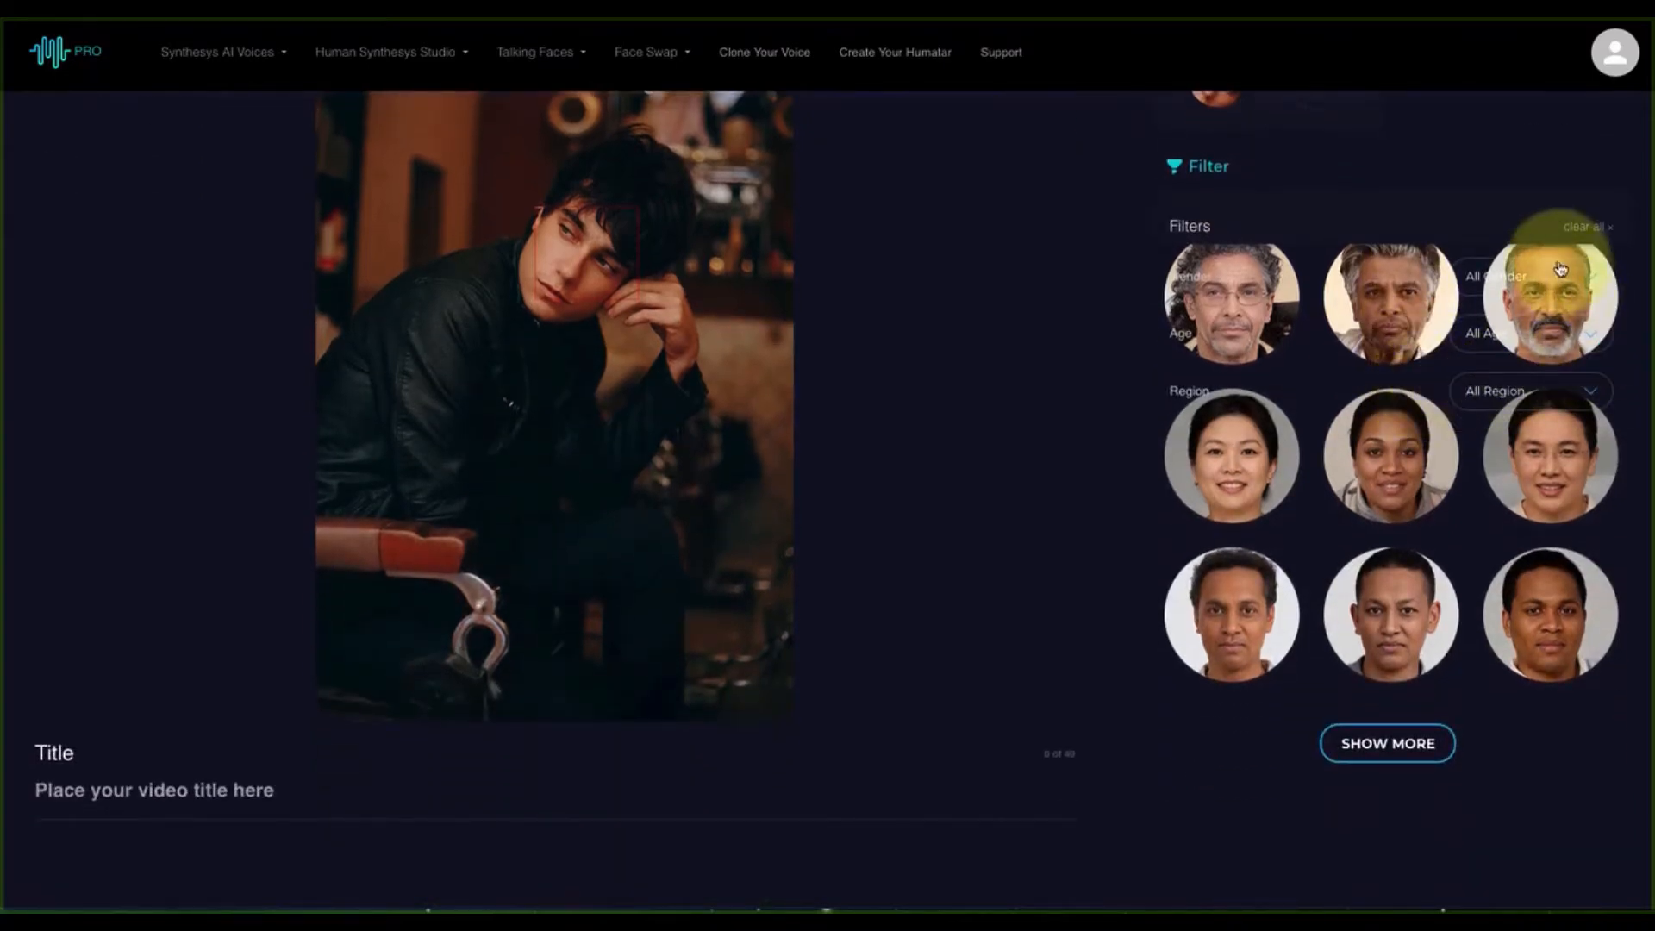
{"action": "left_click", "coordinate": [1588, 278]}
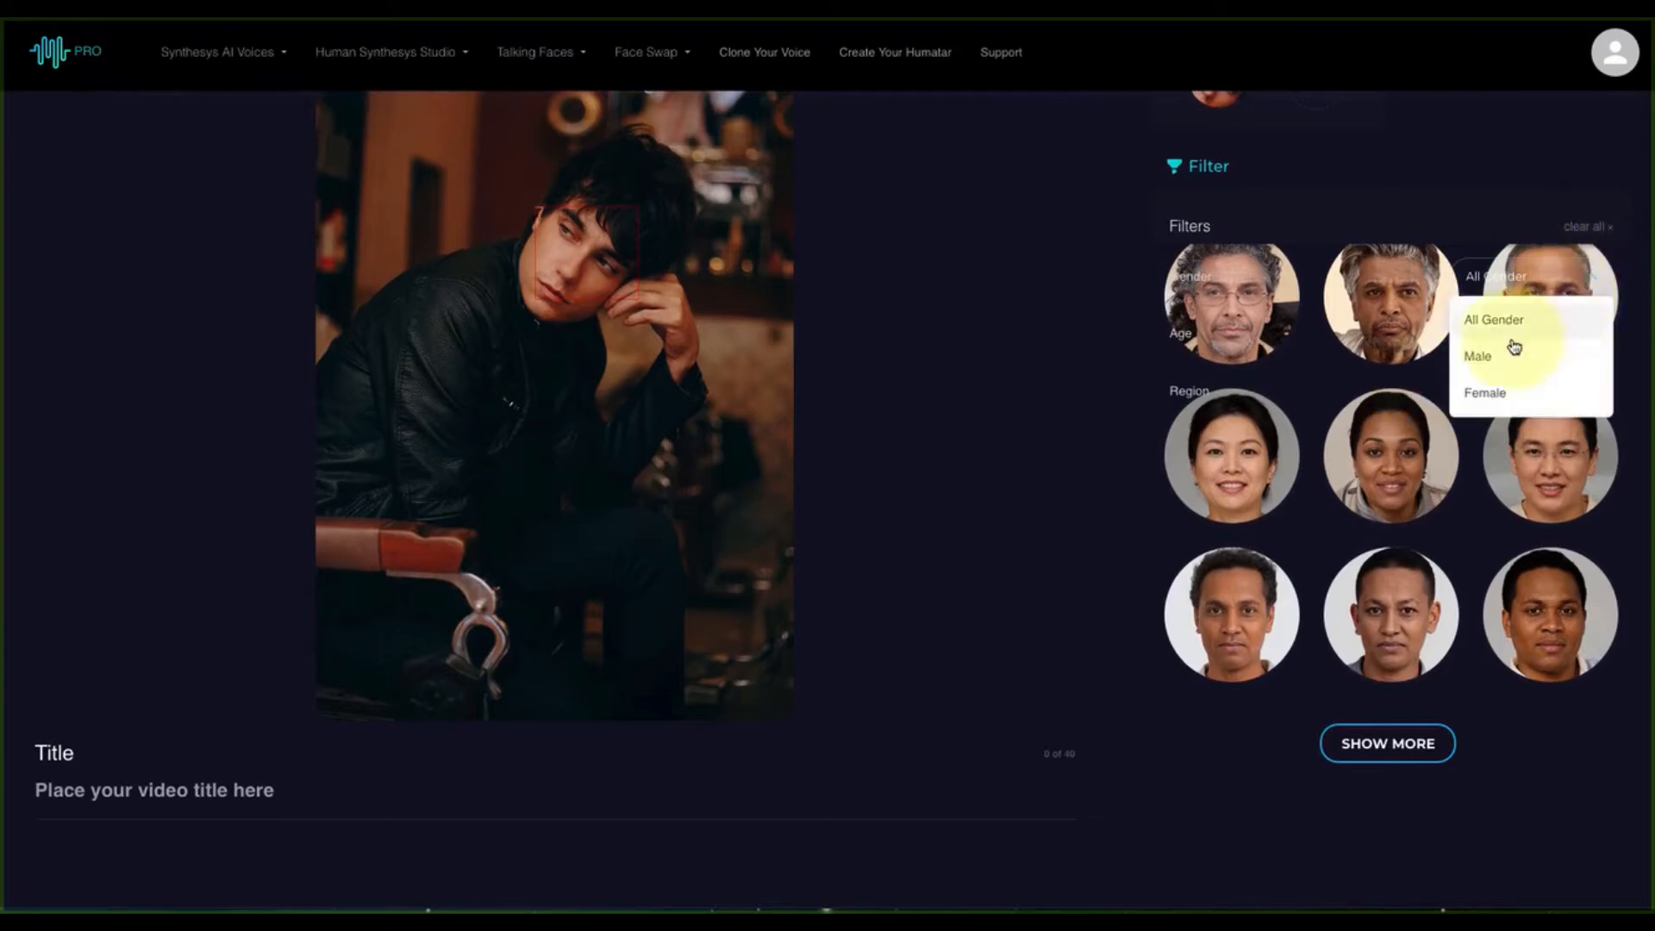
{"action": "left_click", "coordinate": [1477, 362]}
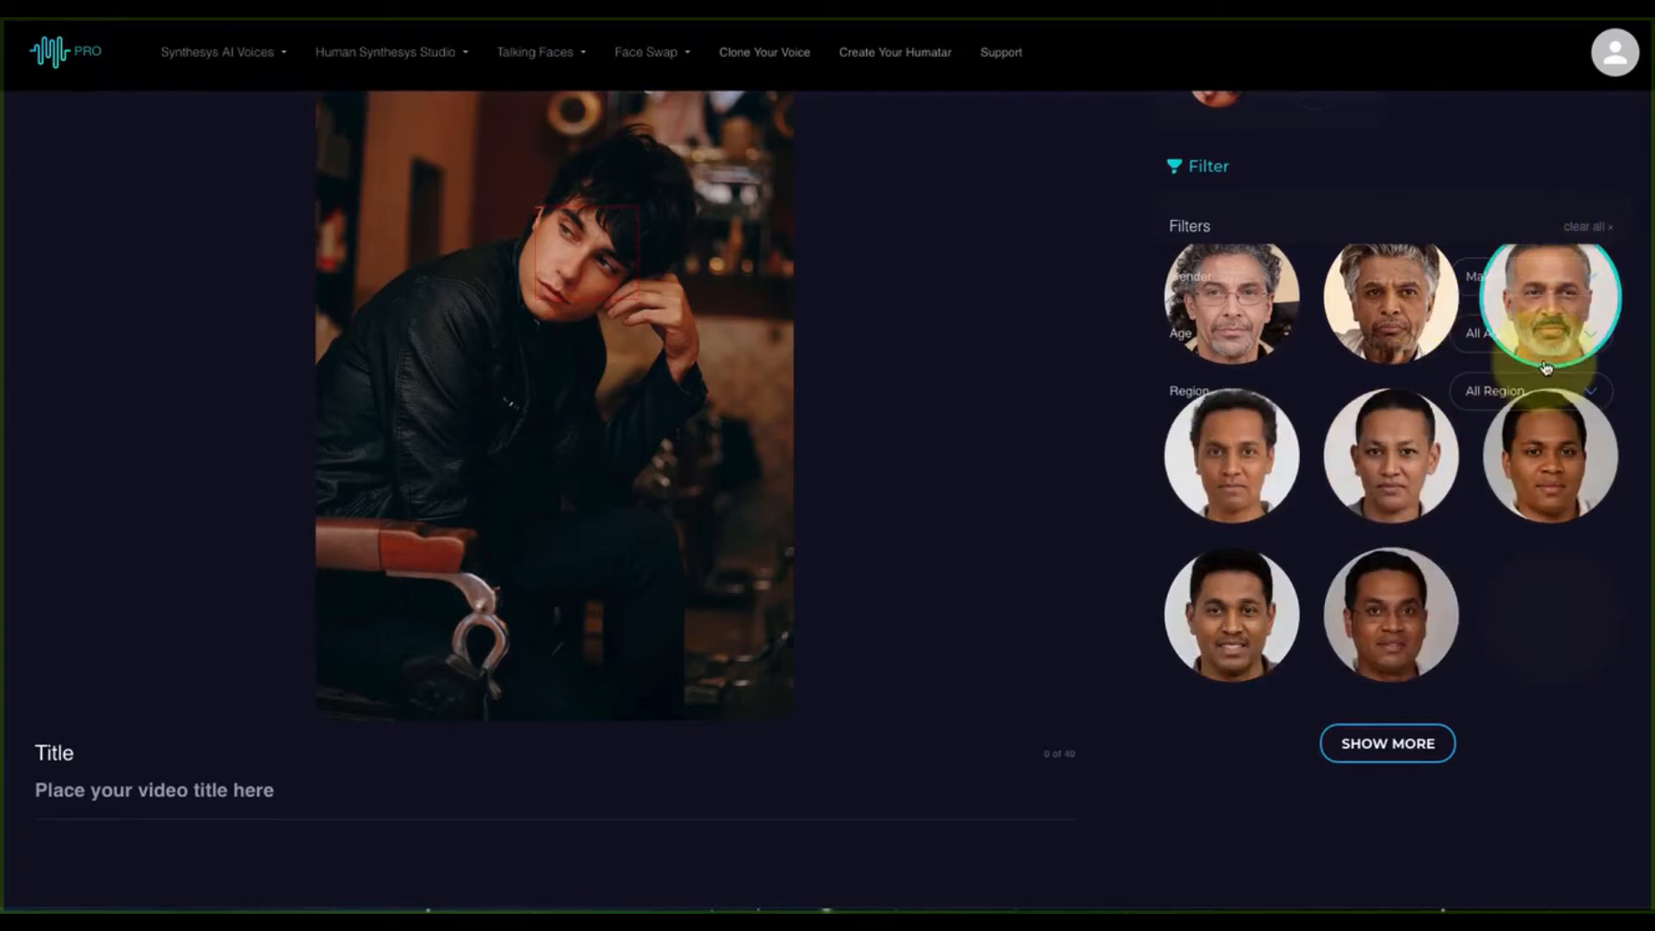
{"action": "left_click", "coordinate": [1592, 343]}
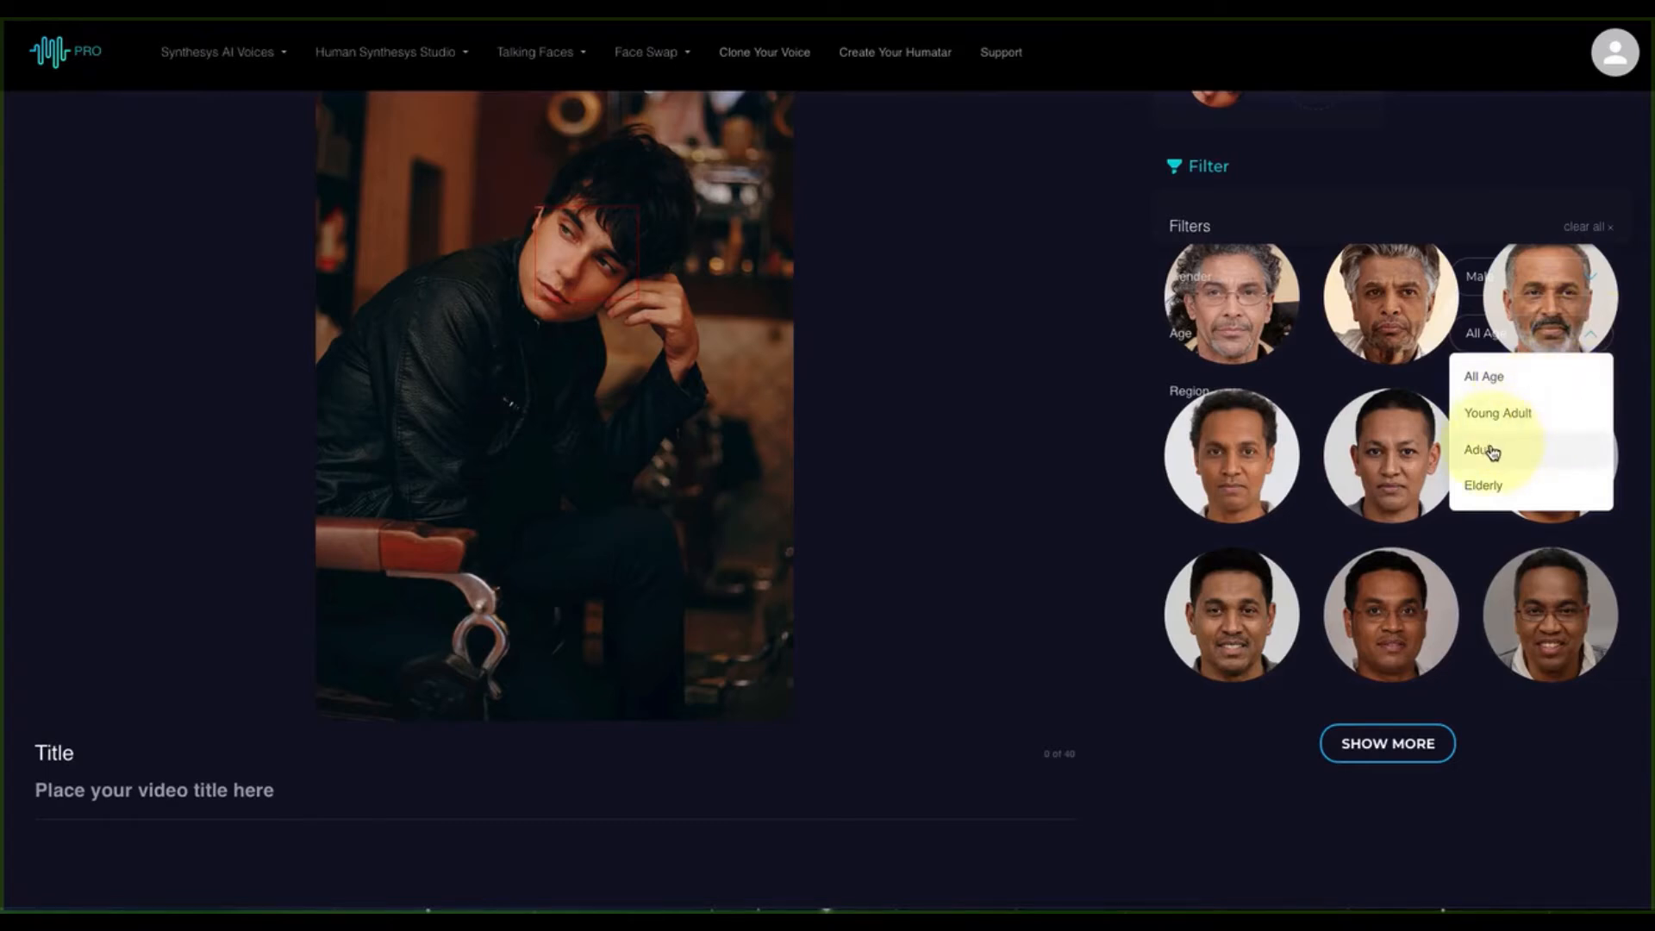
{"action": "left_click", "coordinate": [1494, 449]}
{"action": "left_click", "coordinate": [1583, 404]}
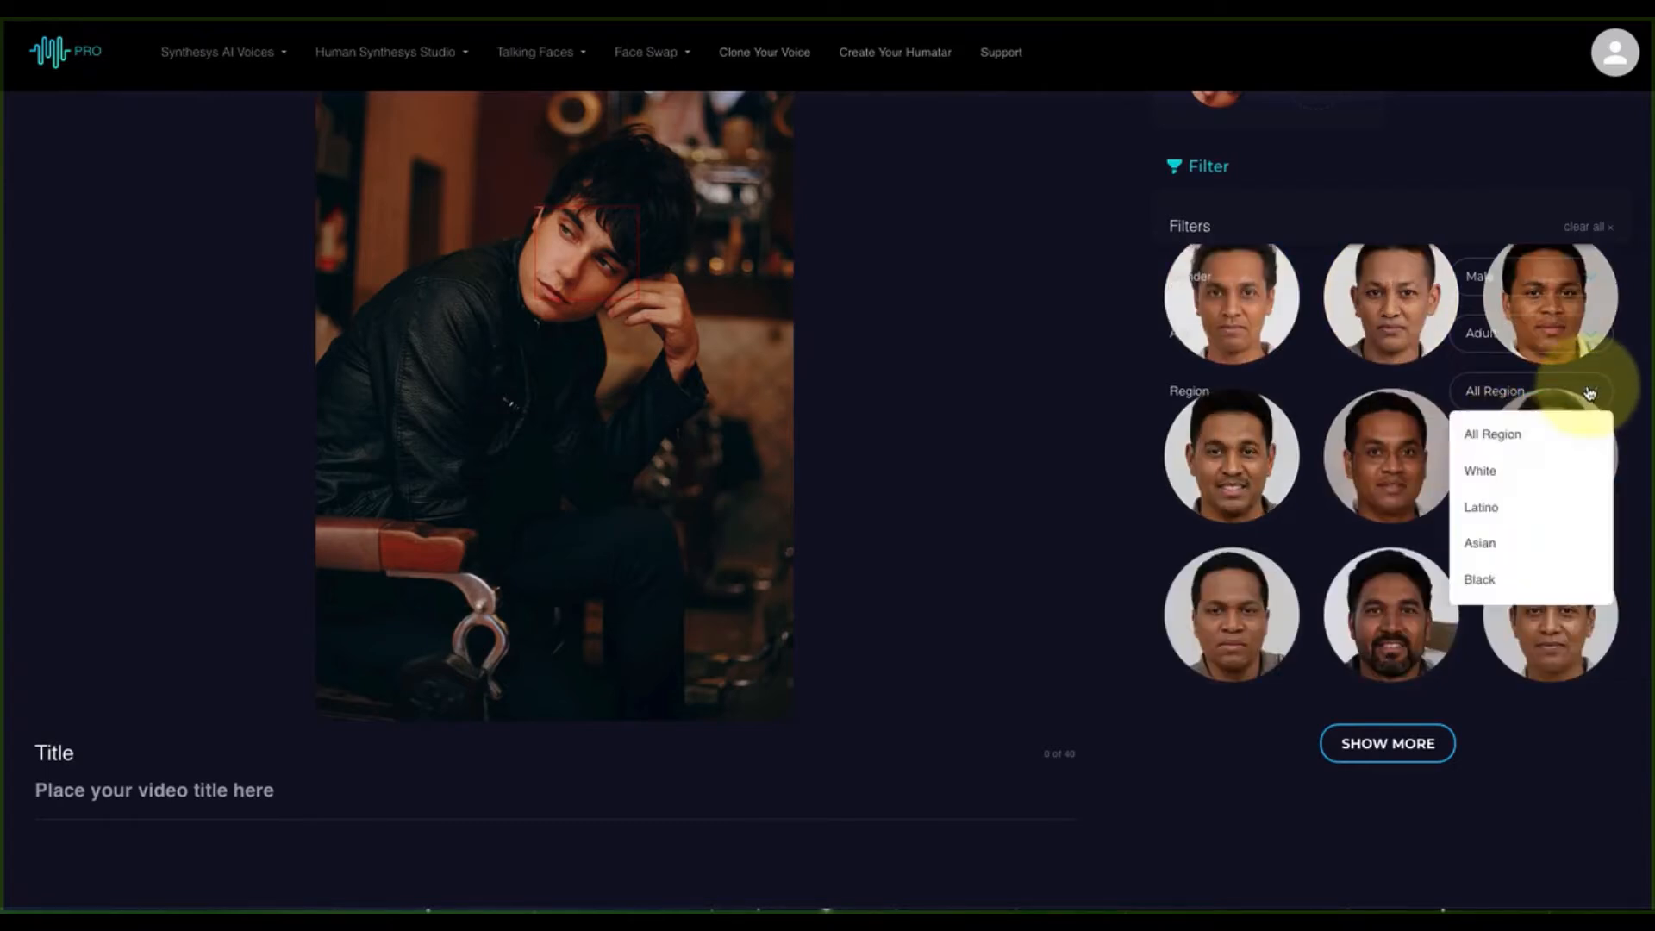
{"action": "left_click", "coordinate": [1497, 542]}
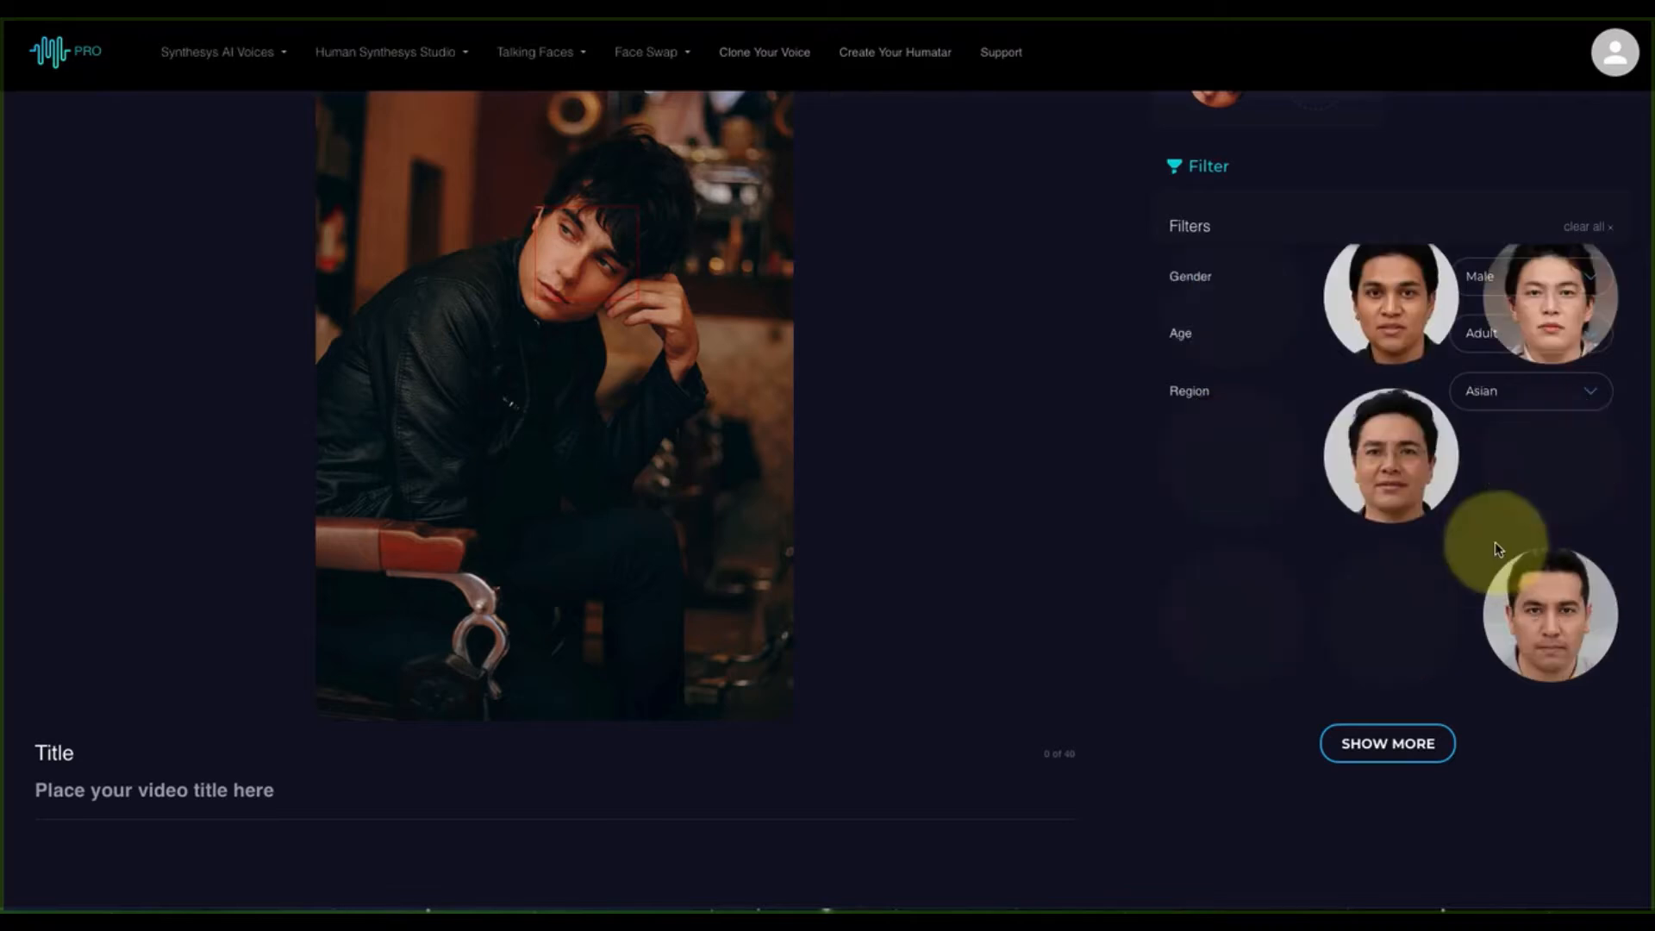
- Load more filtered faces and choose the man with tousled black hair as the replacement face
{"action": "left_click", "coordinate": [1385, 760]}
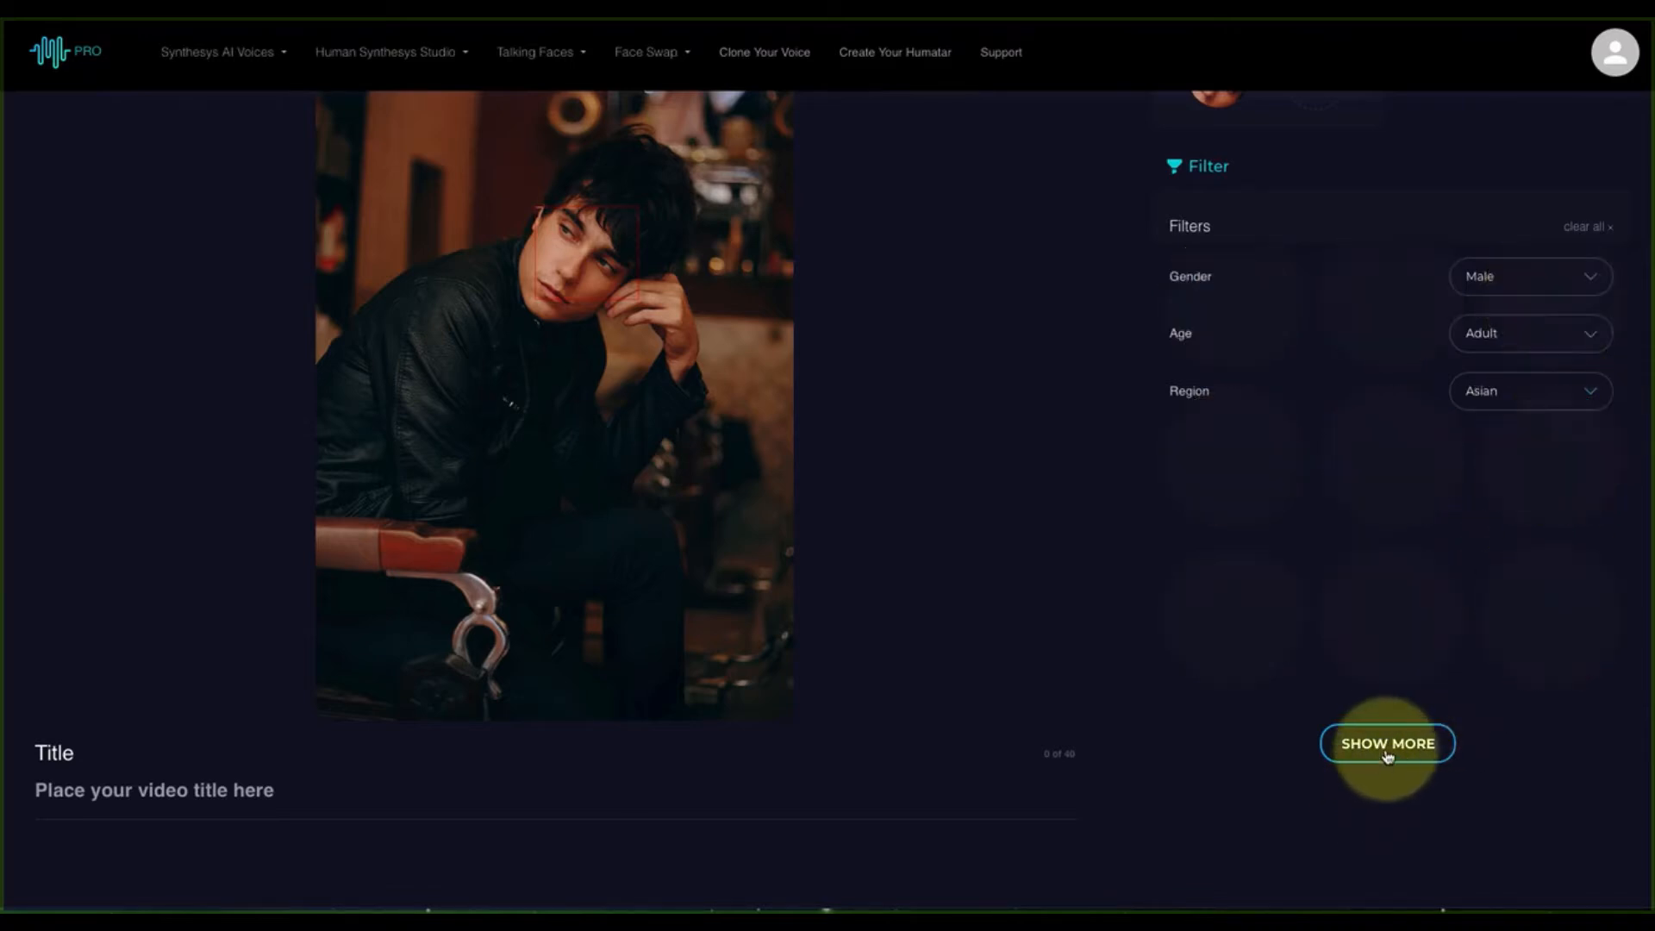
{"action": "left_click", "coordinate": [1385, 757]}
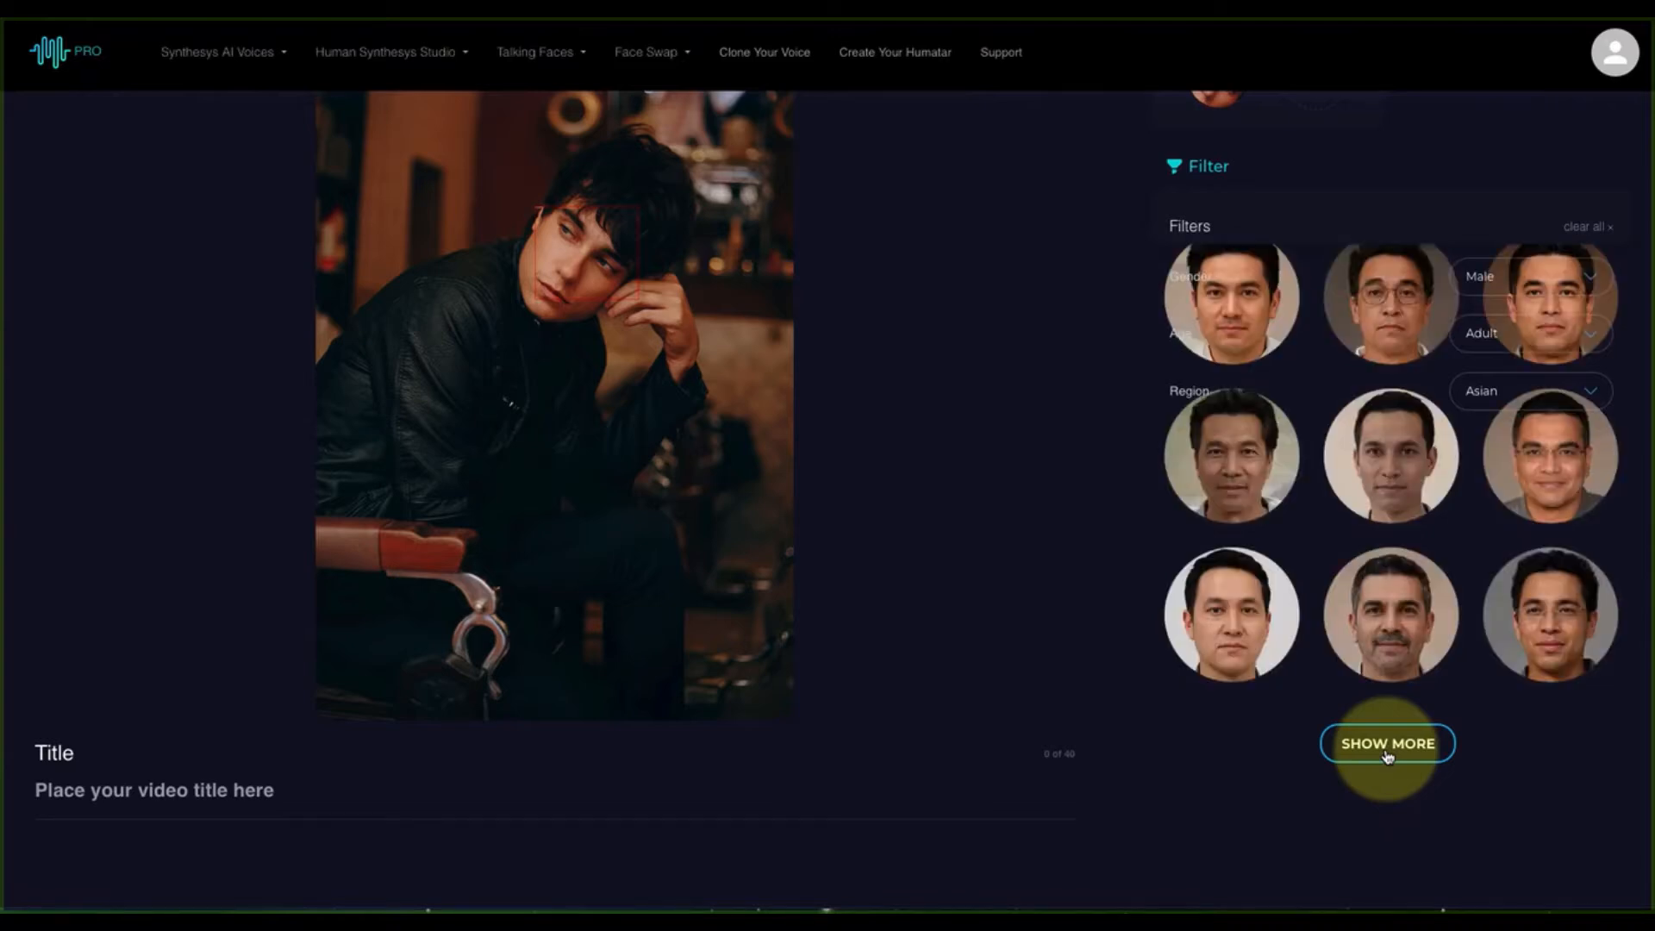
{"action": "left_click", "coordinate": [1386, 757]}
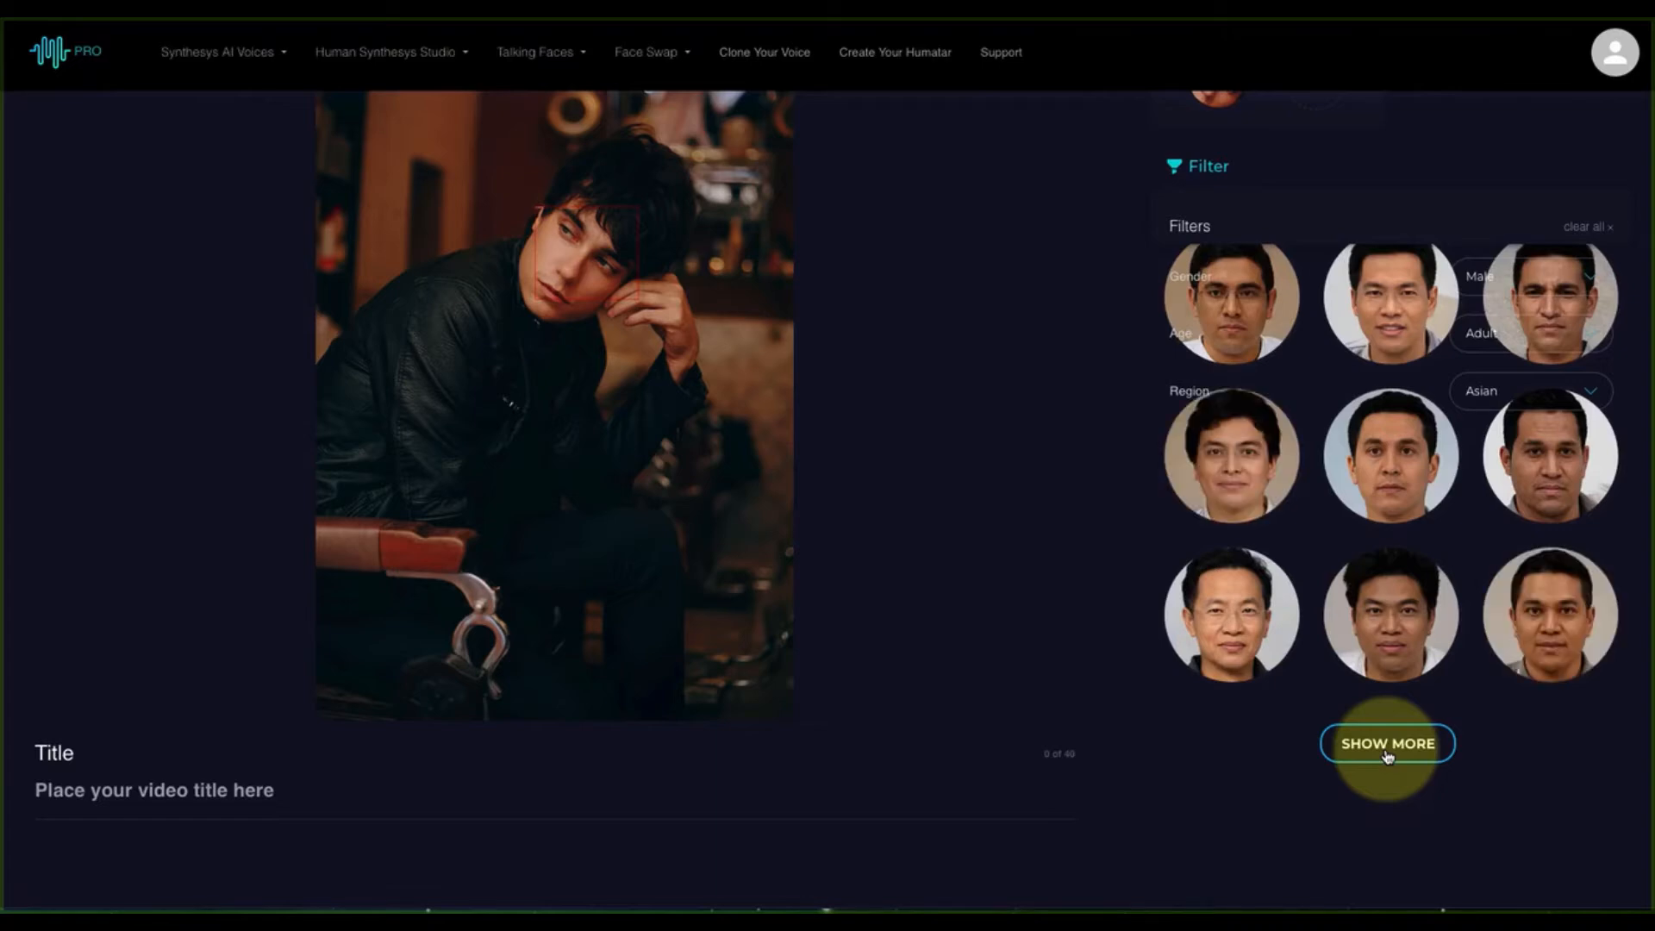
{"action": "left_click", "coordinate": [1377, 636]}
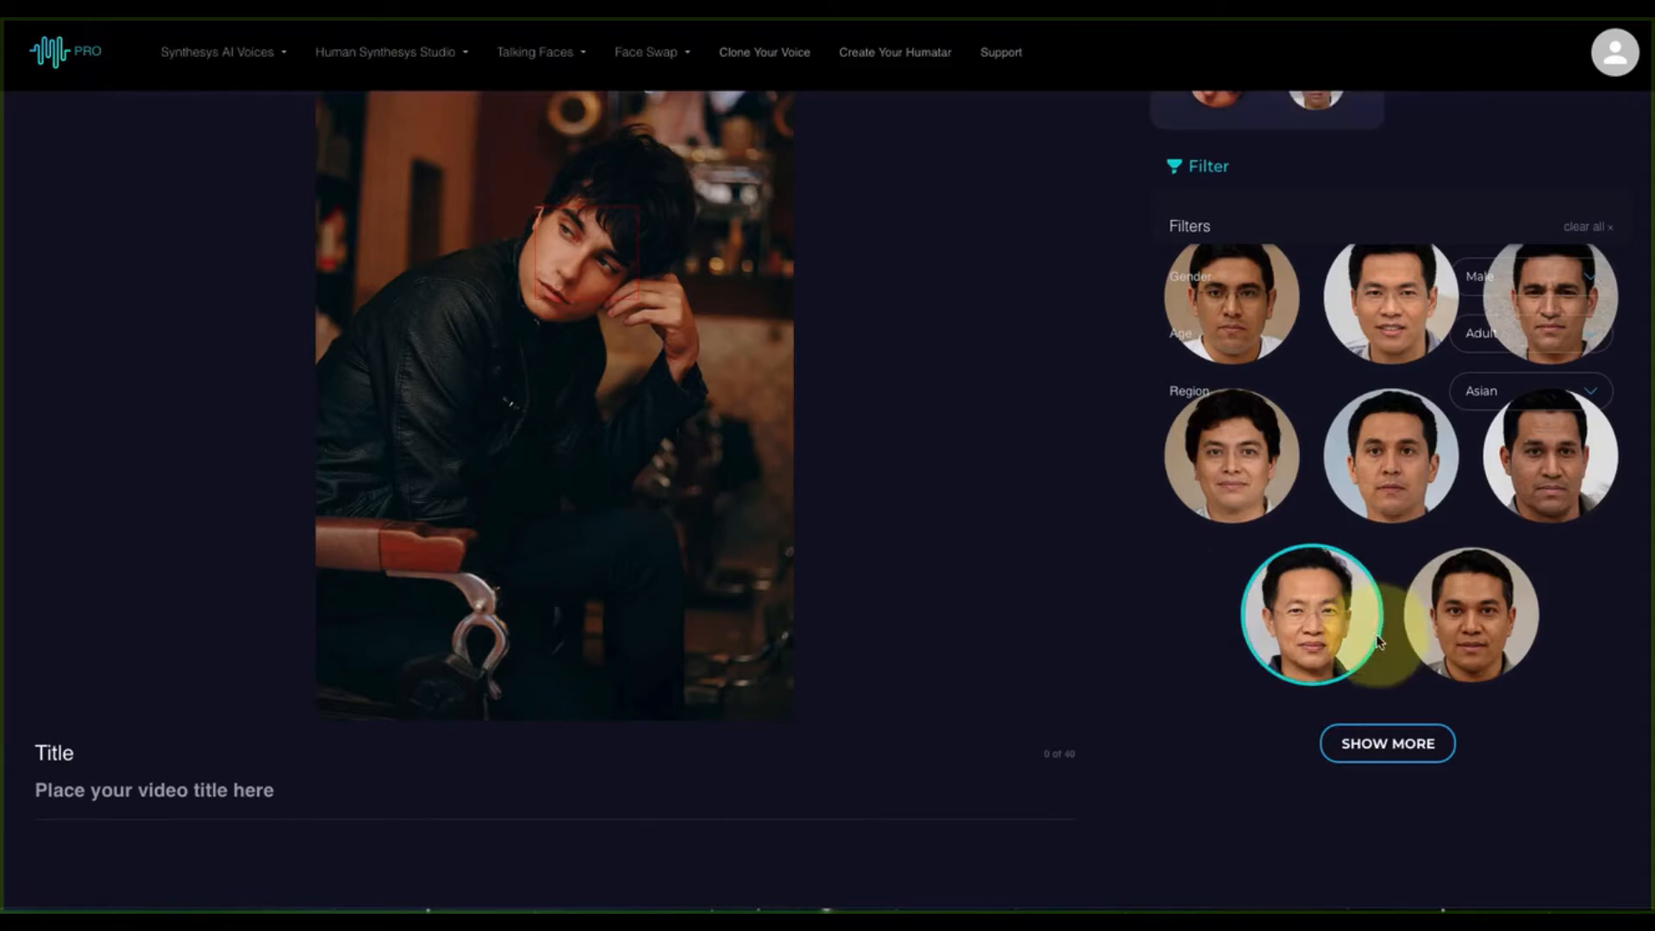
- Set the render quality to Super HD
{"action": "scroll", "coordinate": [1291, 721], "scroll_direction": "up", "scroll_amount": 2}
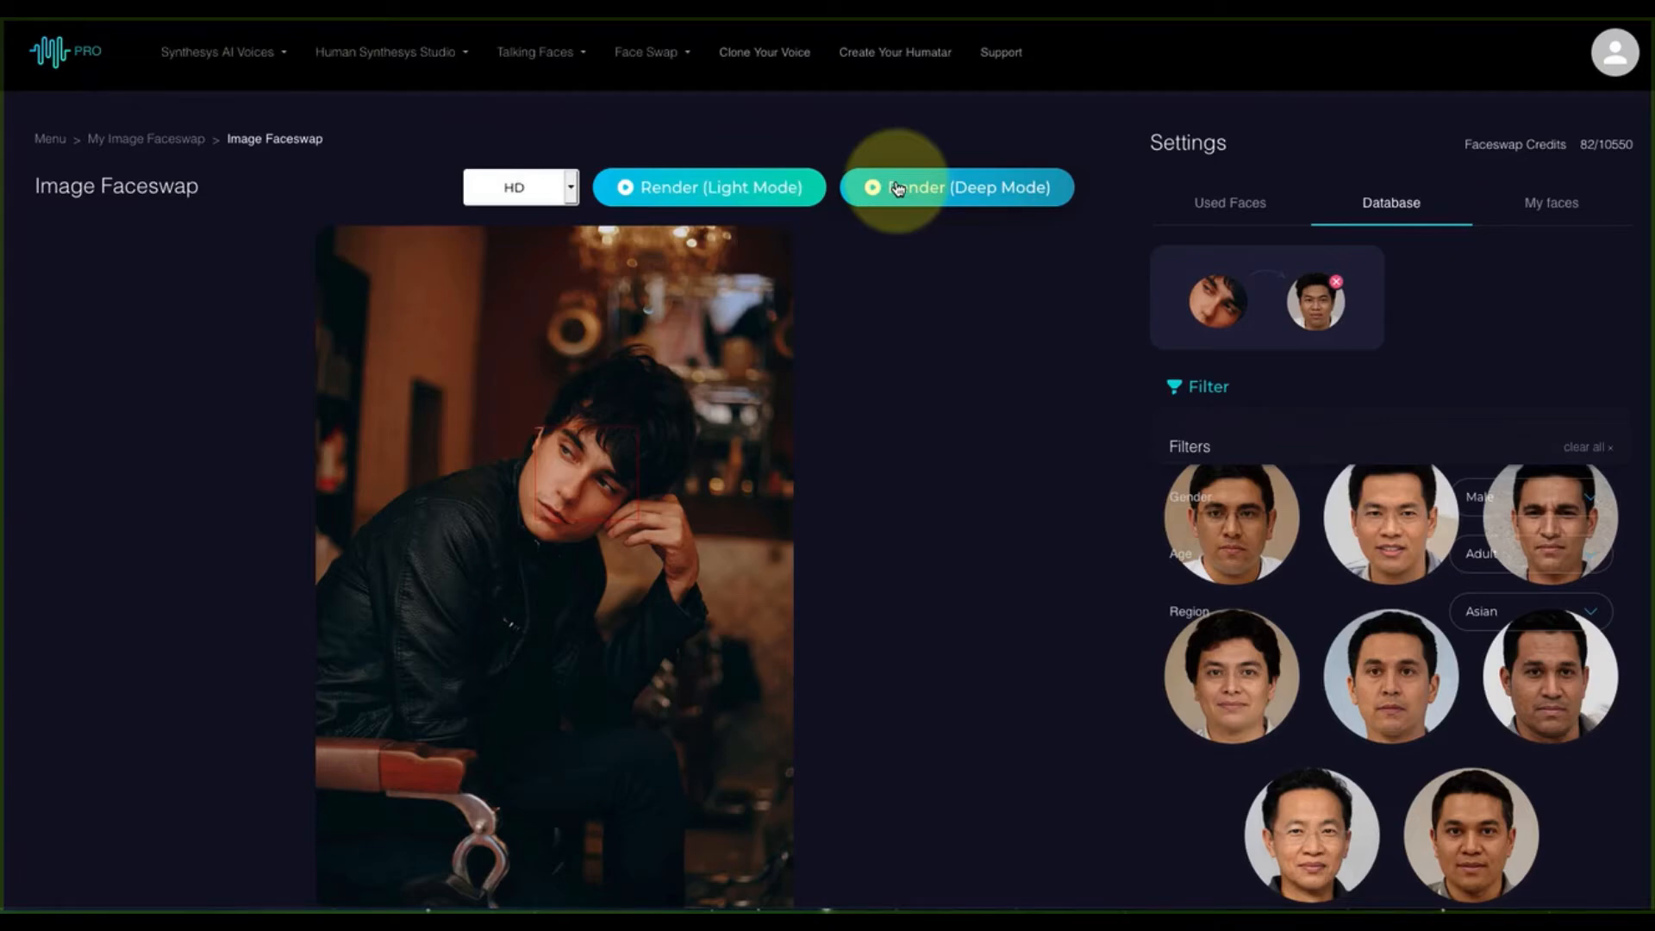
{"action": "left_click", "coordinate": [539, 192]}
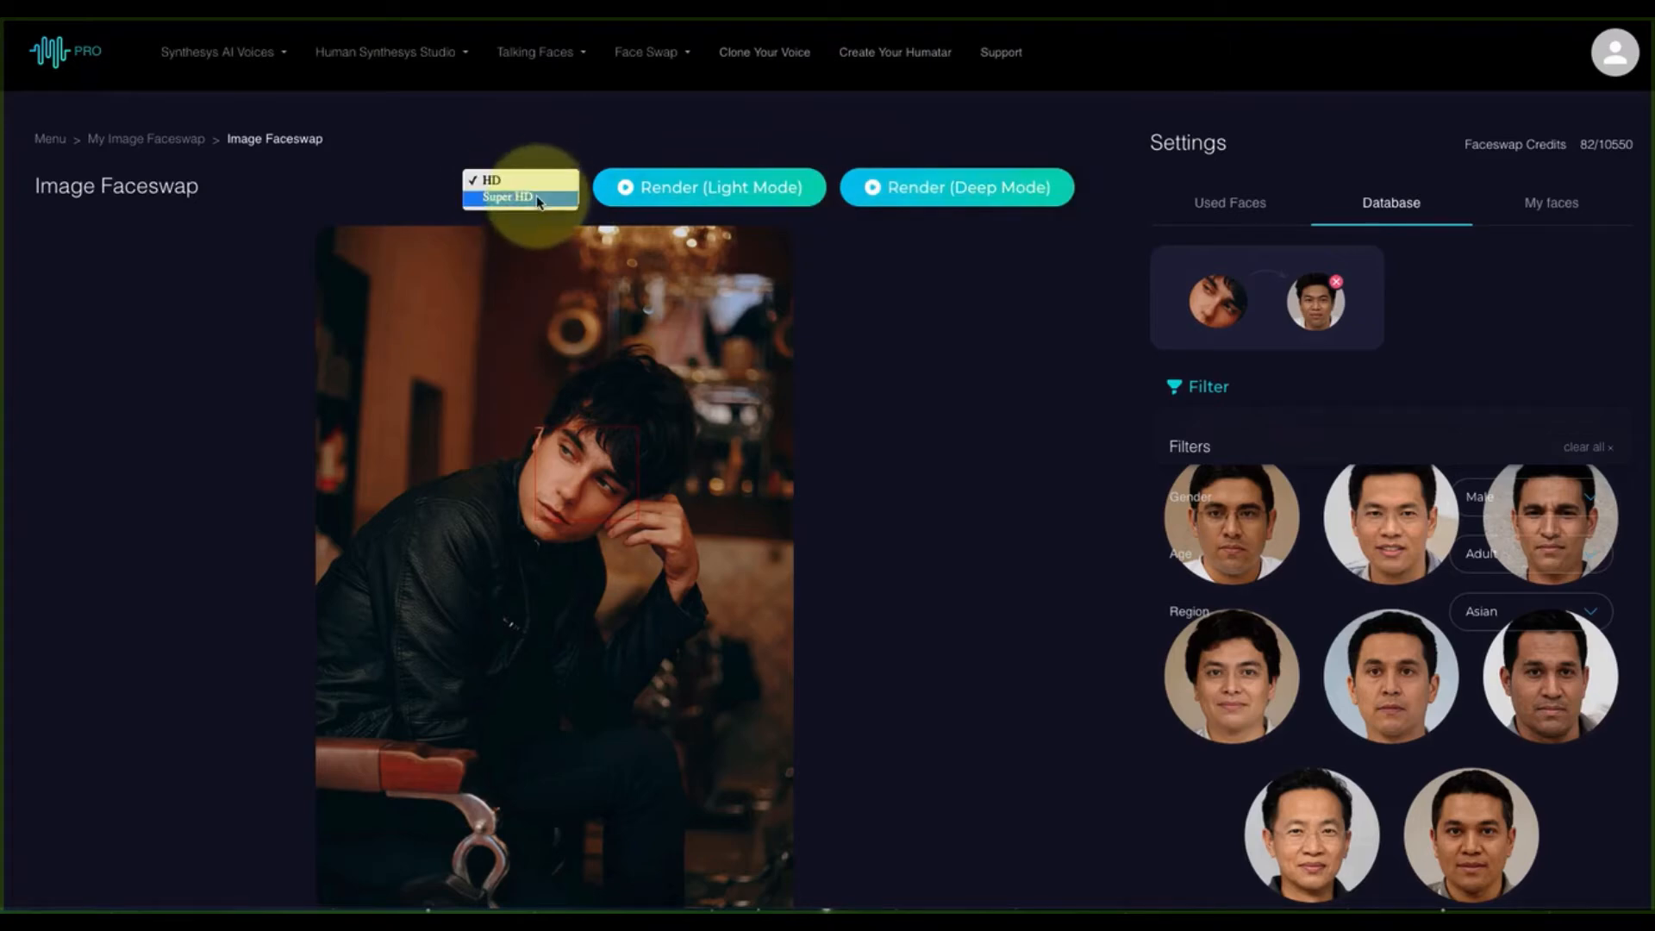
{"action": "left_click", "coordinate": [538, 198]}
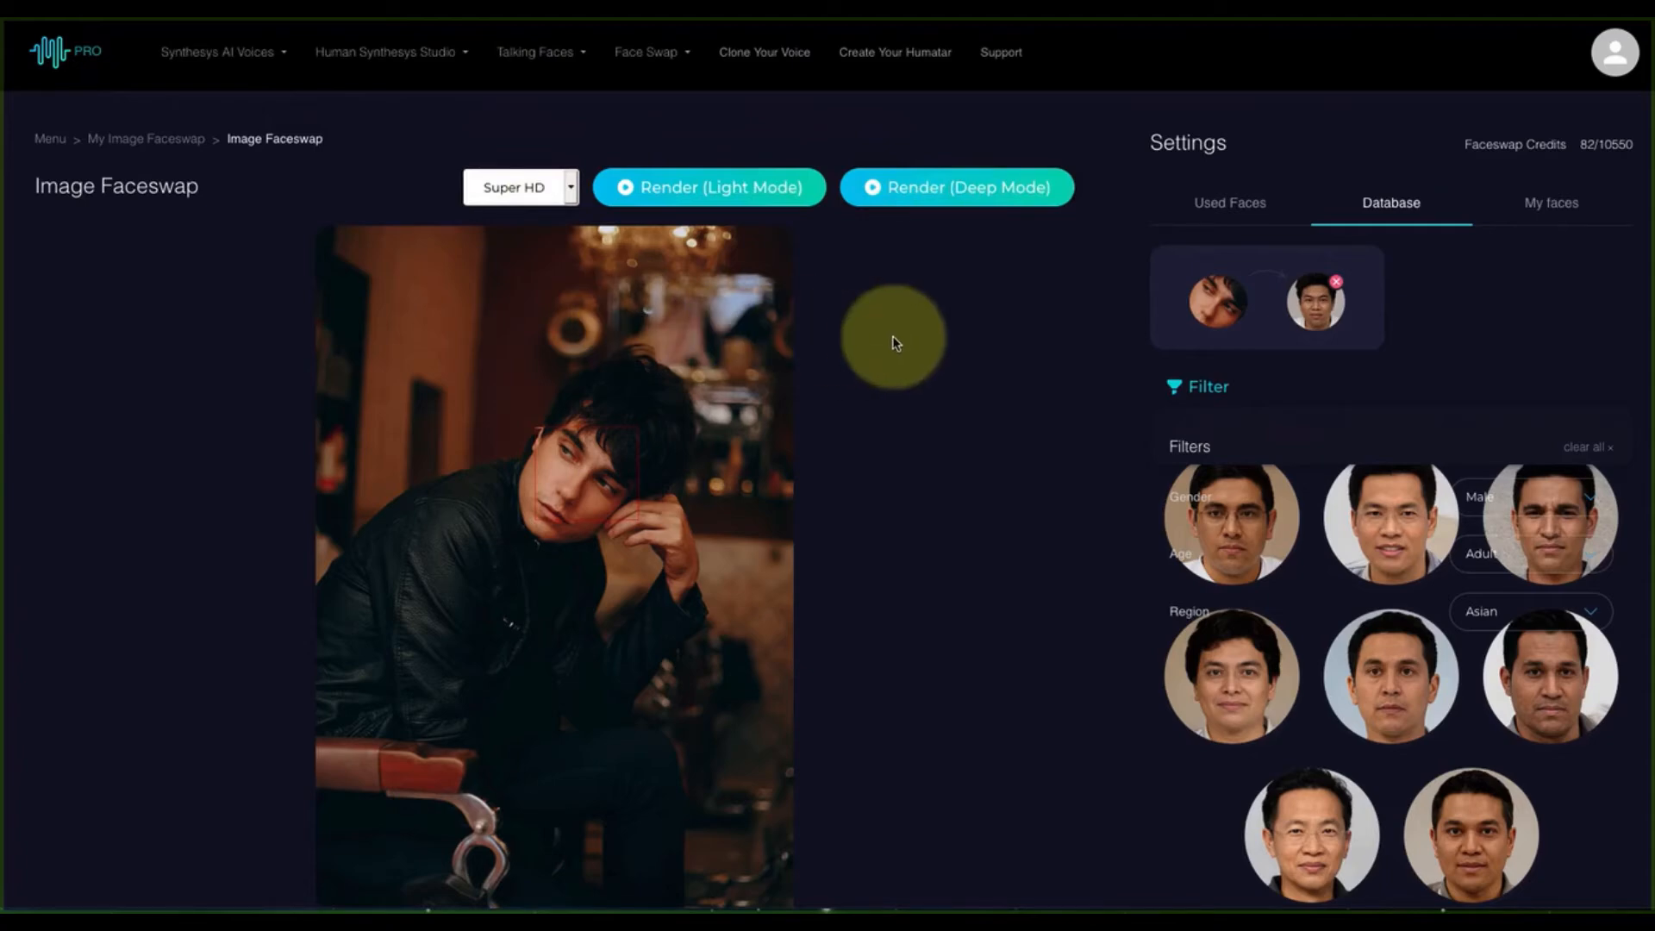
- Title the face swap "Original White Male Black Jacket with Asian Male Page 4 bottom"
{"action": "scroll", "coordinate": [895, 342], "scroll_direction": "down", "scroll_amount": 3}
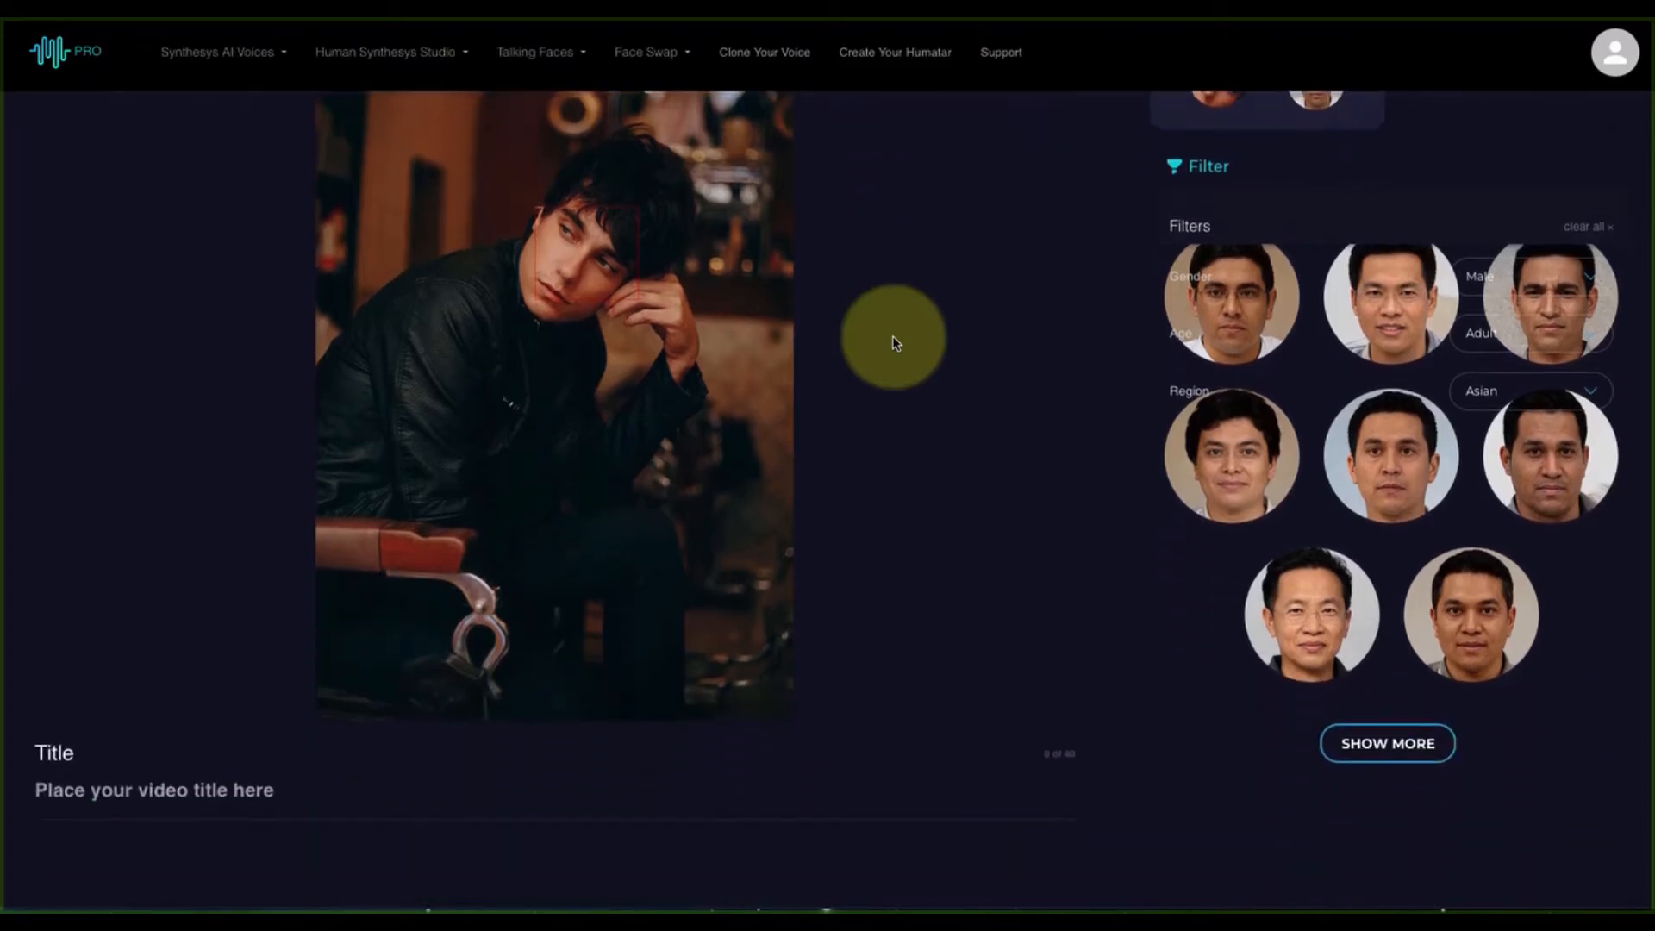
{"action": "left_click", "coordinate": [220, 792]}
{"action": "type", "text": "Original White Male"}
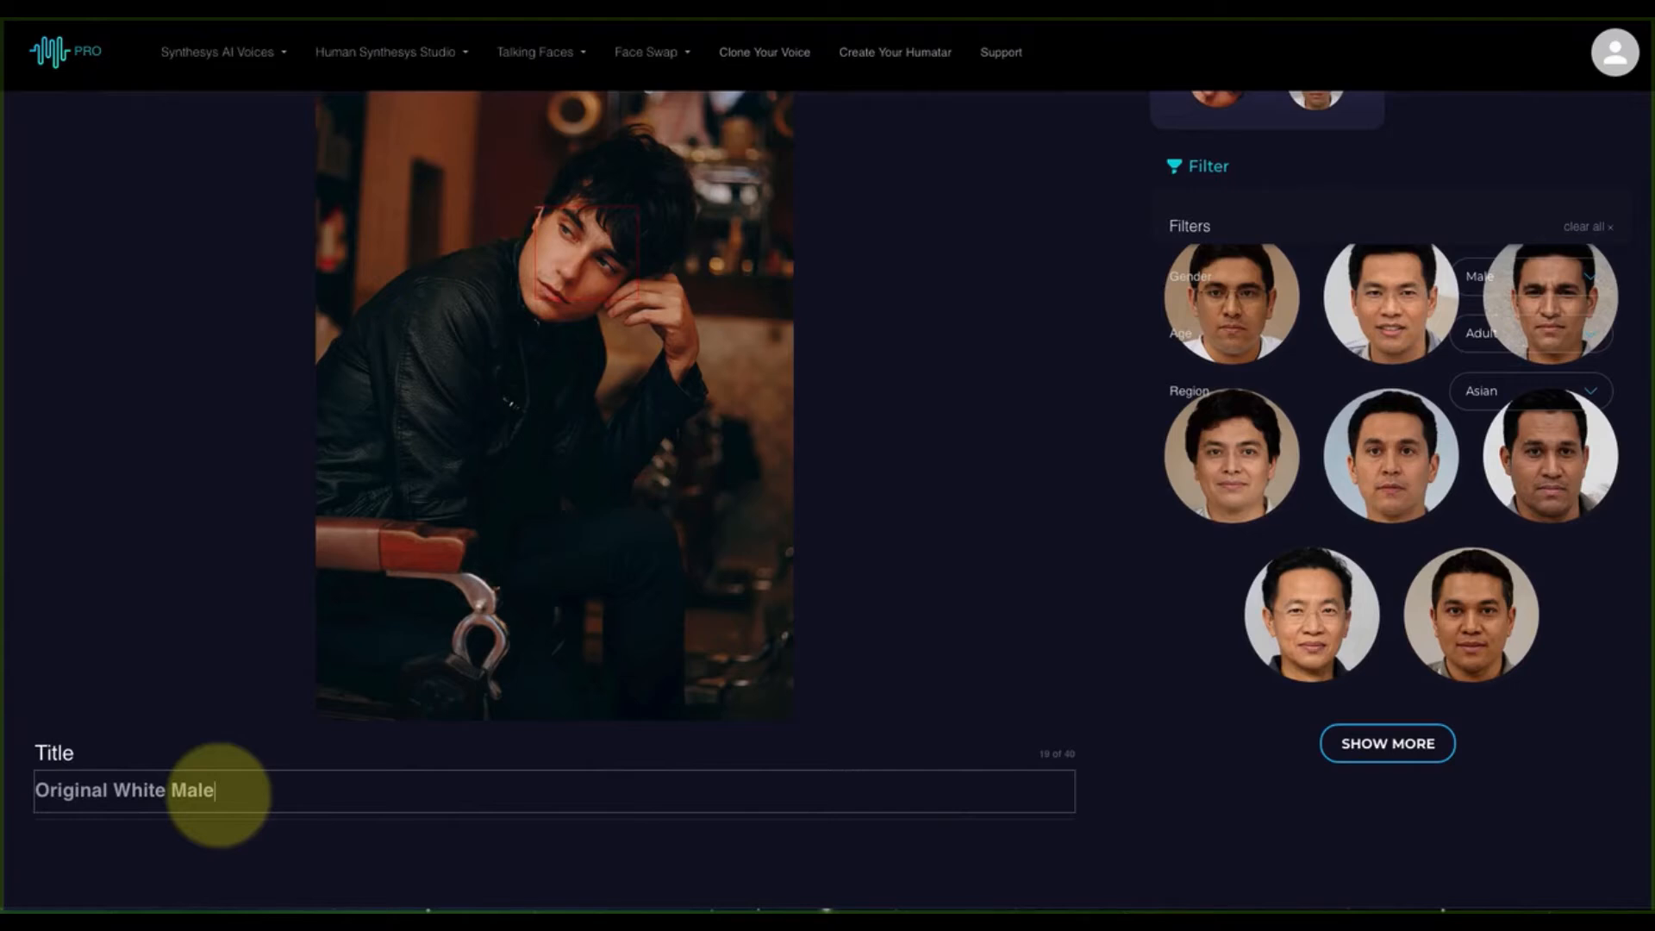
{"action": "type", "text": " Black Jacket with"}
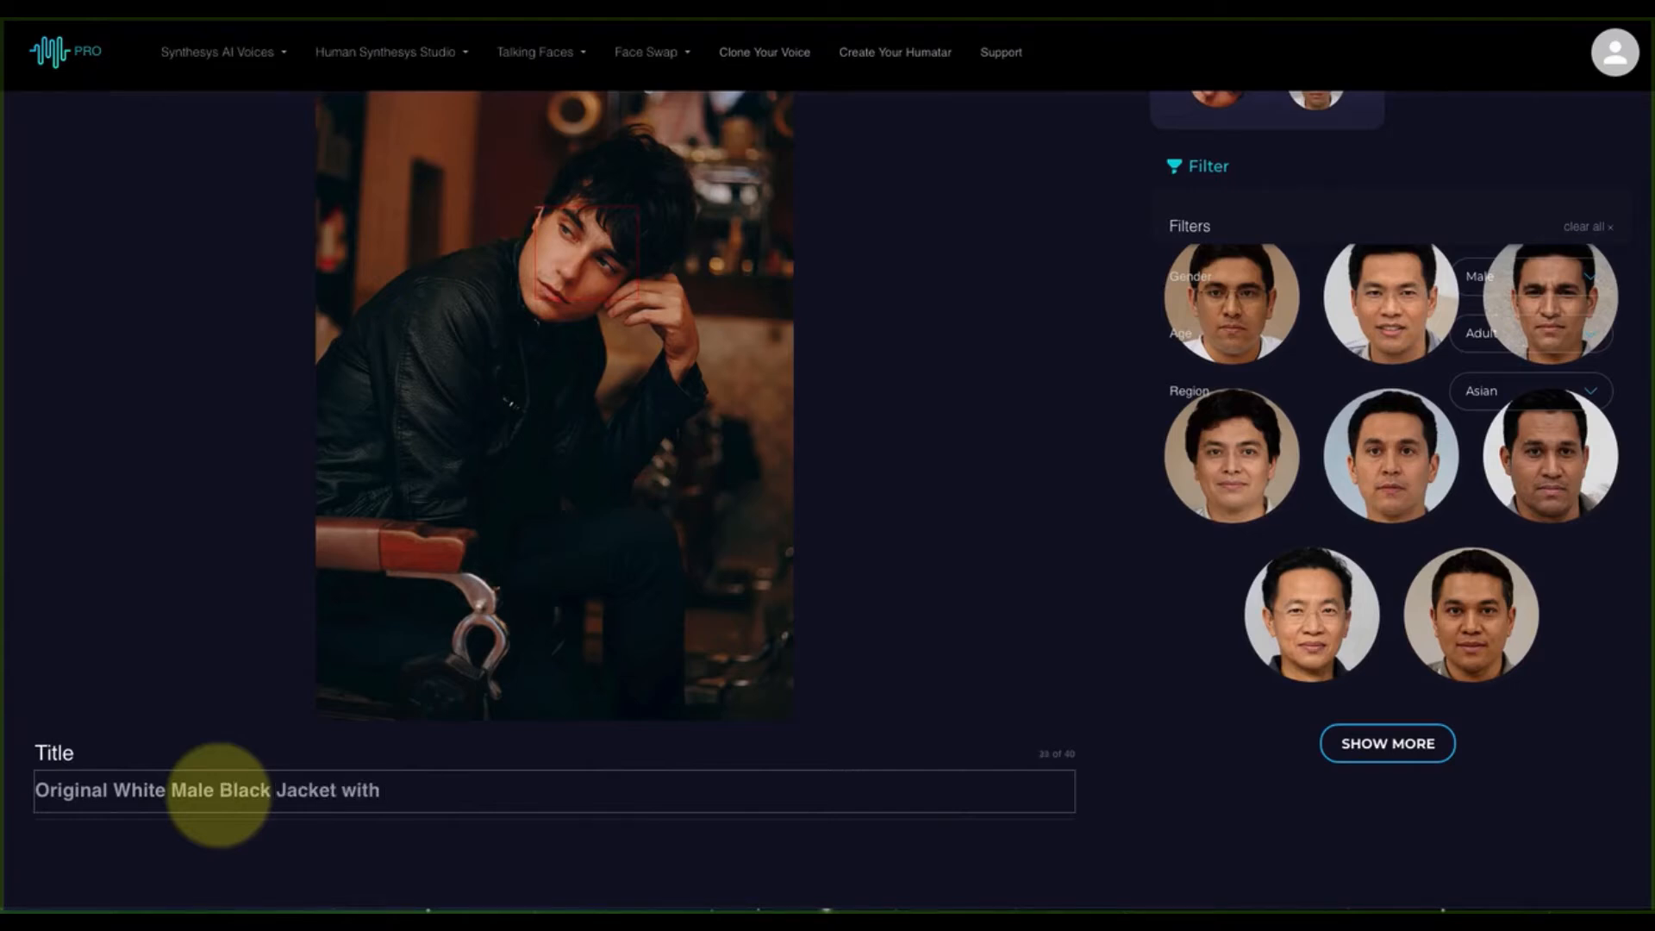
{"action": "type", "text": " Asian Male Page 4 bottom"}
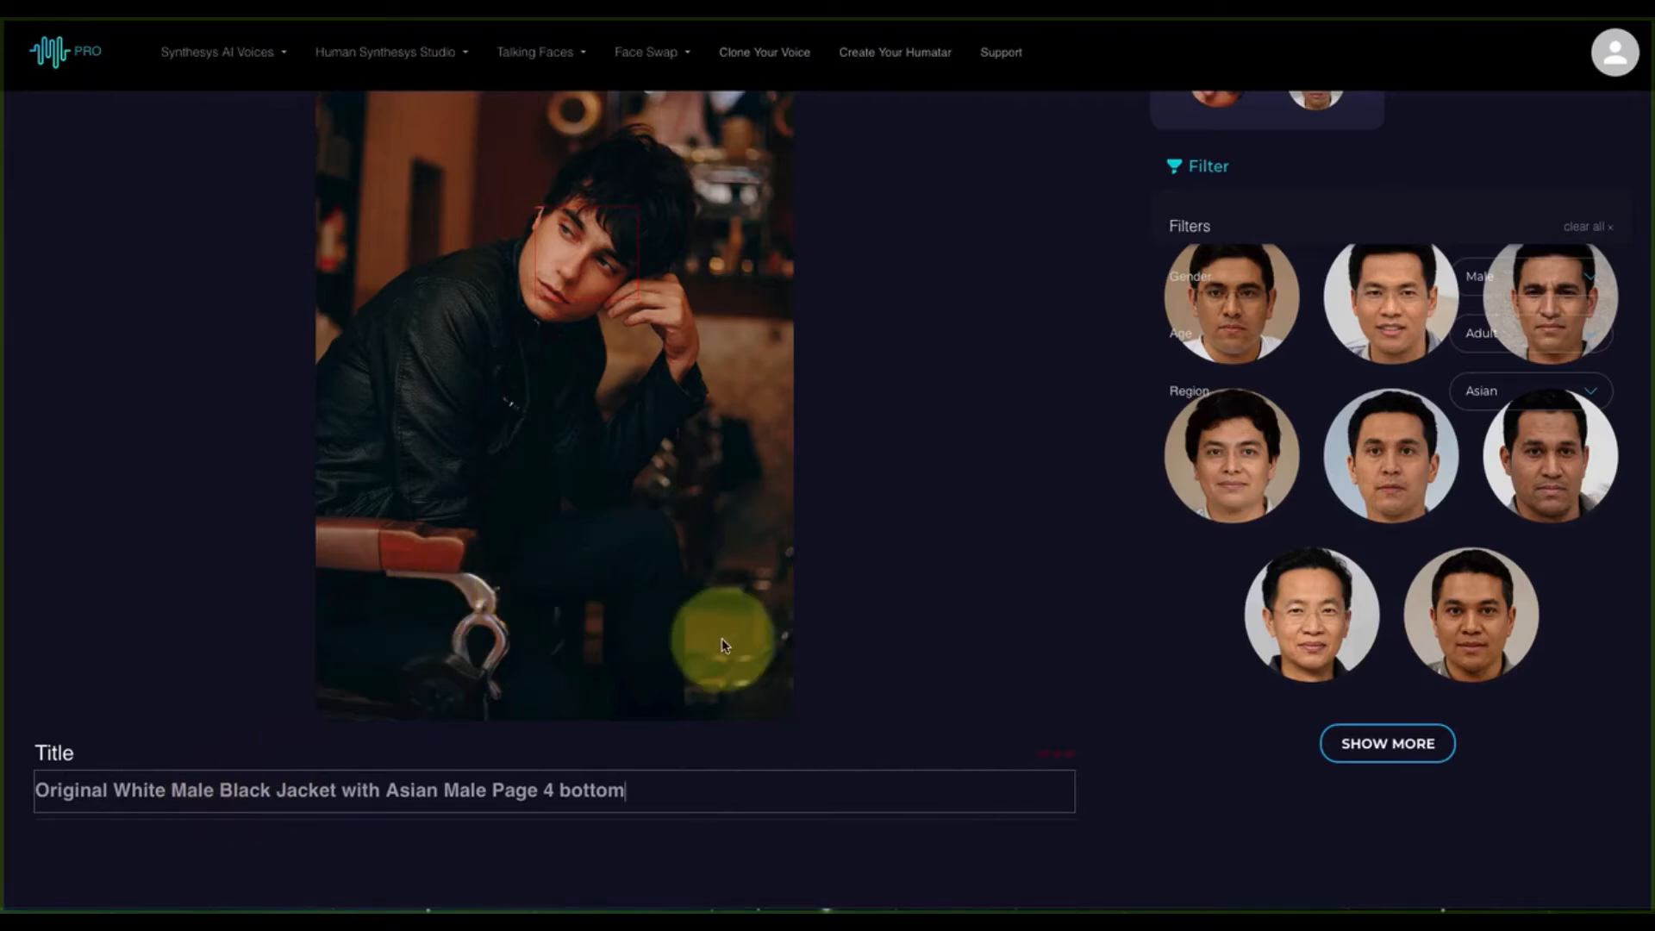
- Render the face swap in Light Mode and accept the credit charge
{"action": "scroll", "coordinate": [722, 642], "scroll_direction": "up", "scroll_amount": 2}
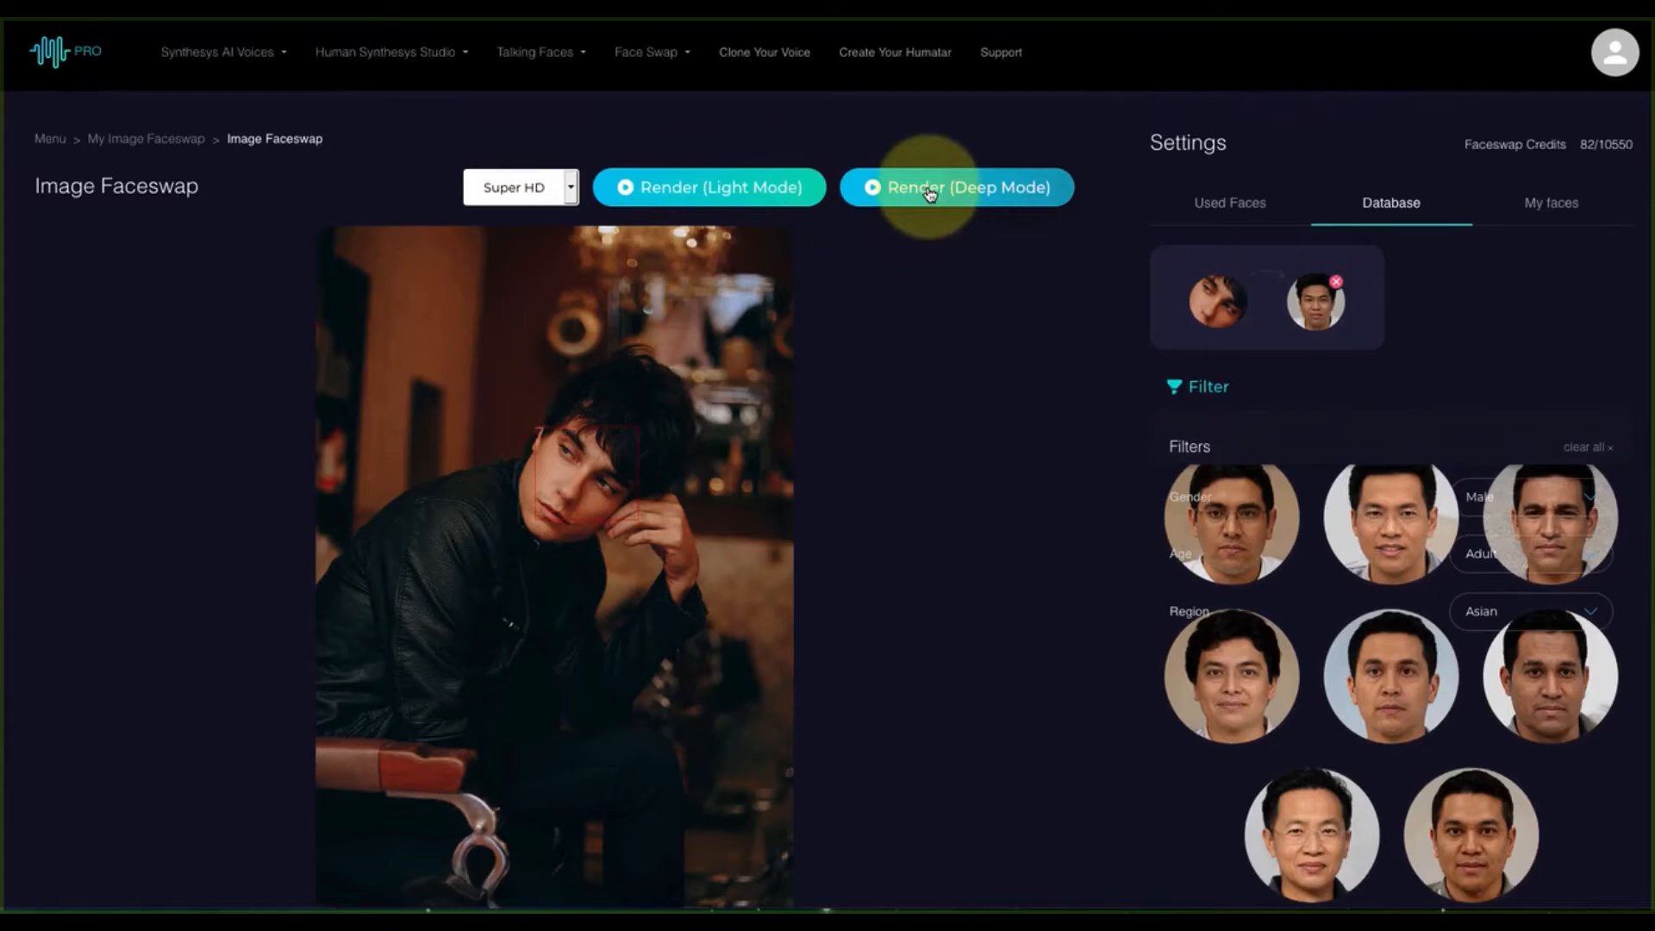
{"action": "left_click", "coordinate": [720, 195]}
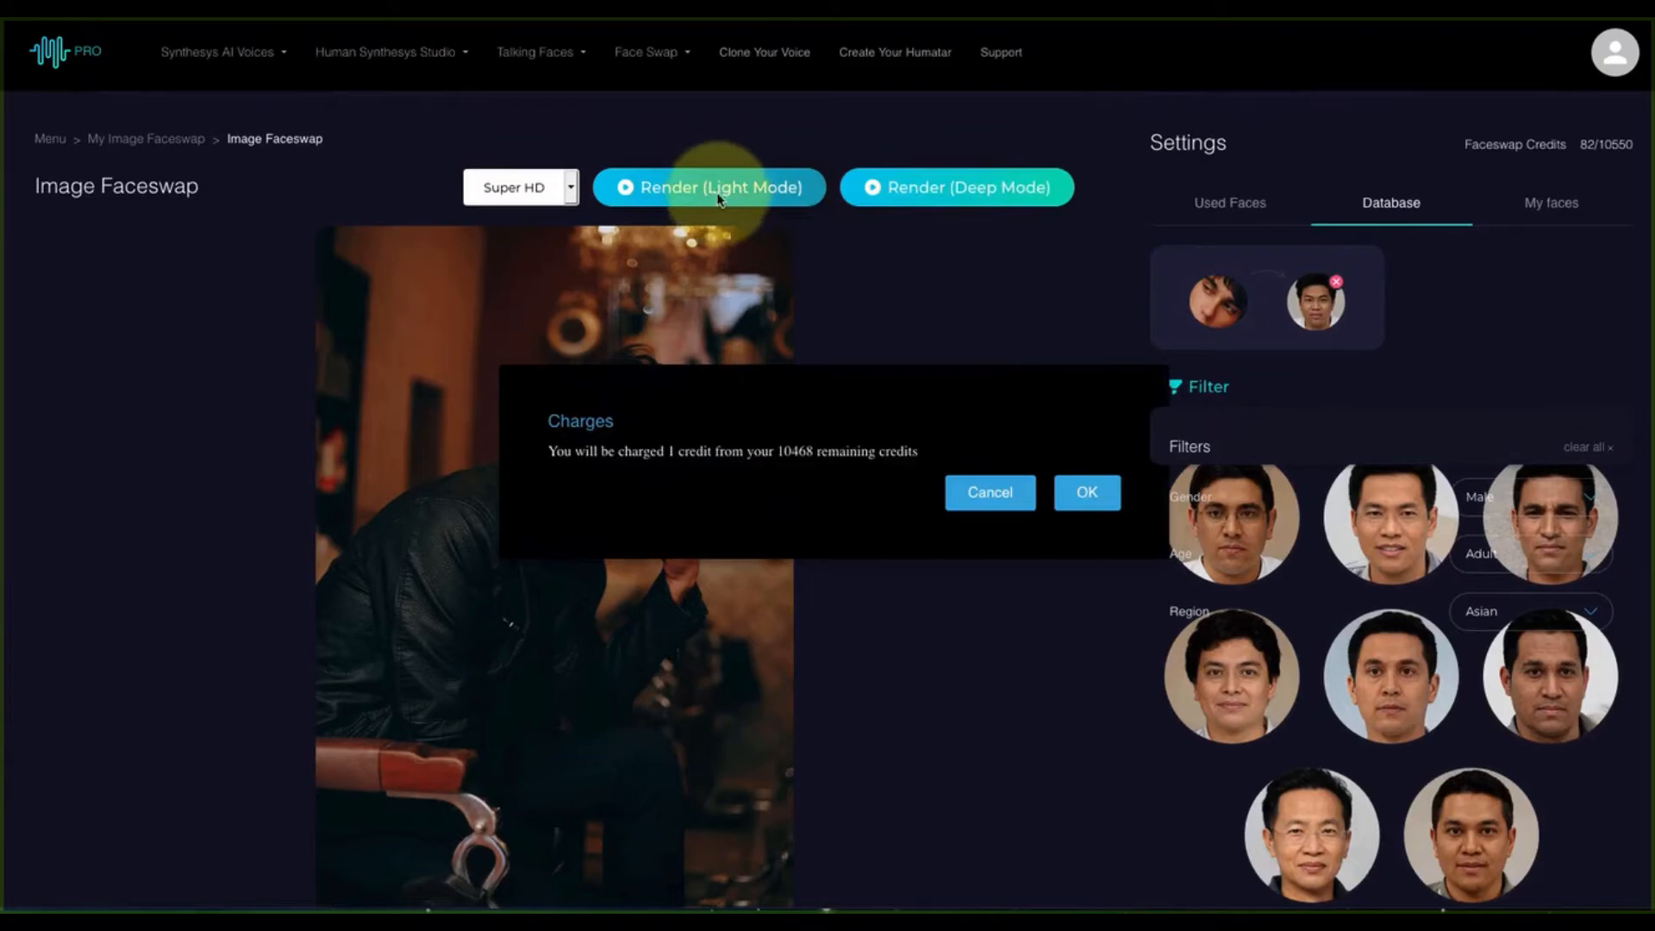
{"action": "left_click", "coordinate": [1087, 494]}
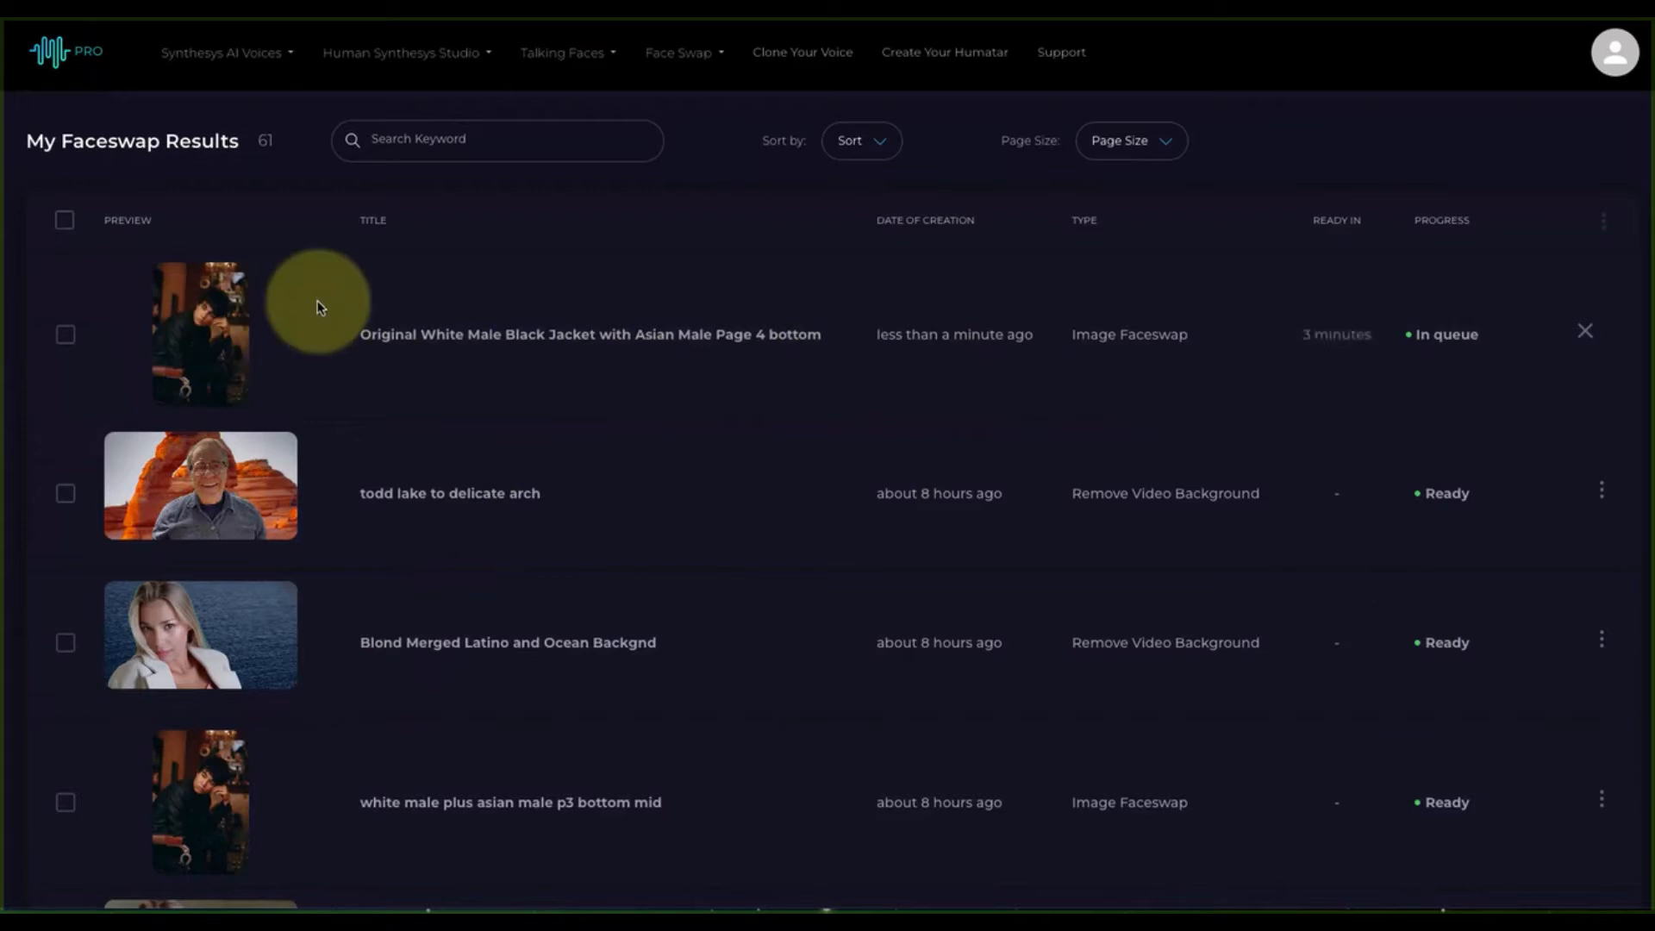
- Download the finished result "white male plus asian male p3 bottom mid" and view it in Preview
{"action": "scroll", "coordinate": [228, 342], "scroll_direction": "down", "scroll_amount": 1}
{"action": "scroll", "coordinate": [228, 344], "scroll_direction": "down", "scroll_amount": 2}
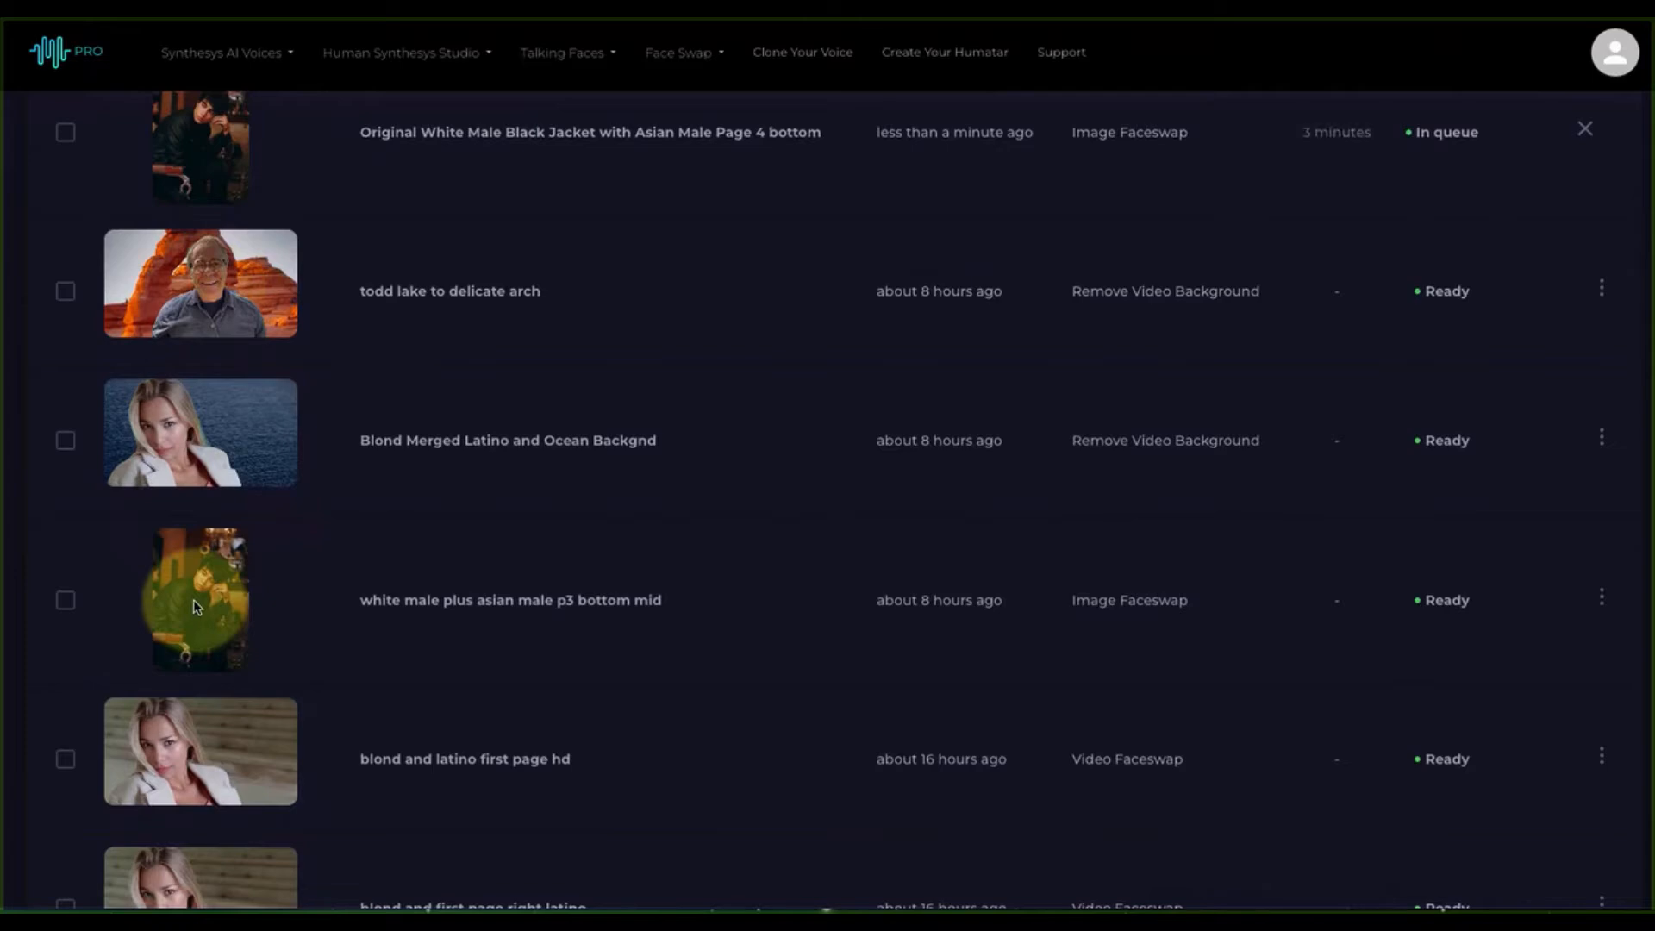
{"action": "left_click", "coordinate": [1607, 605]}
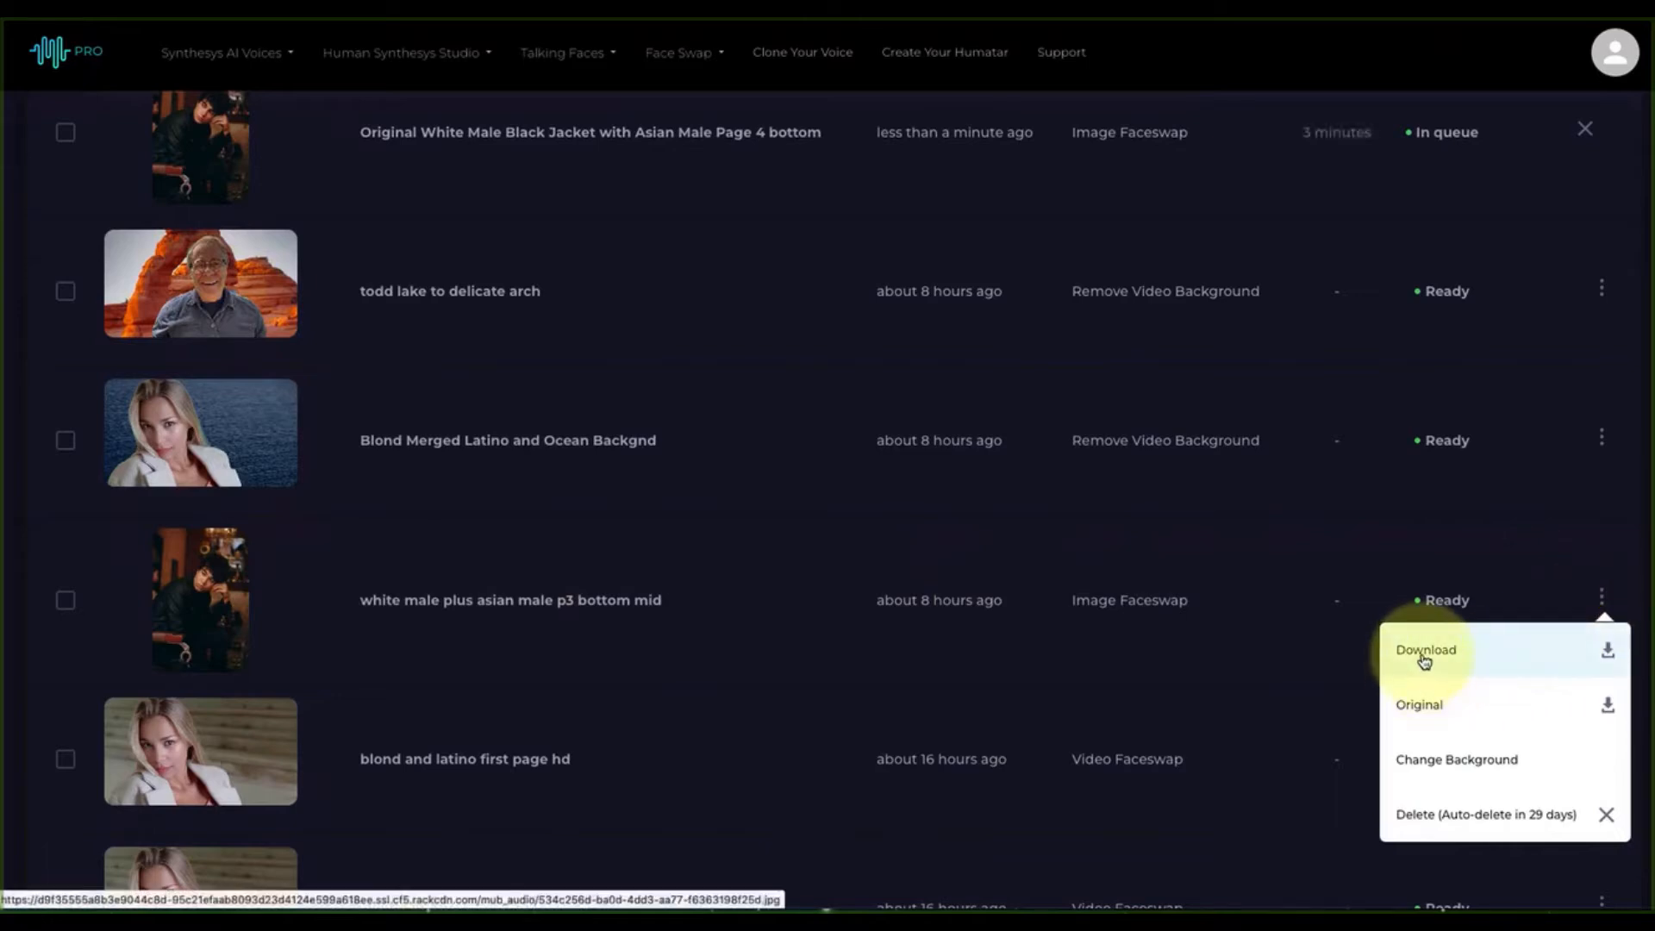
{"action": "left_click", "coordinate": [1609, 656]}
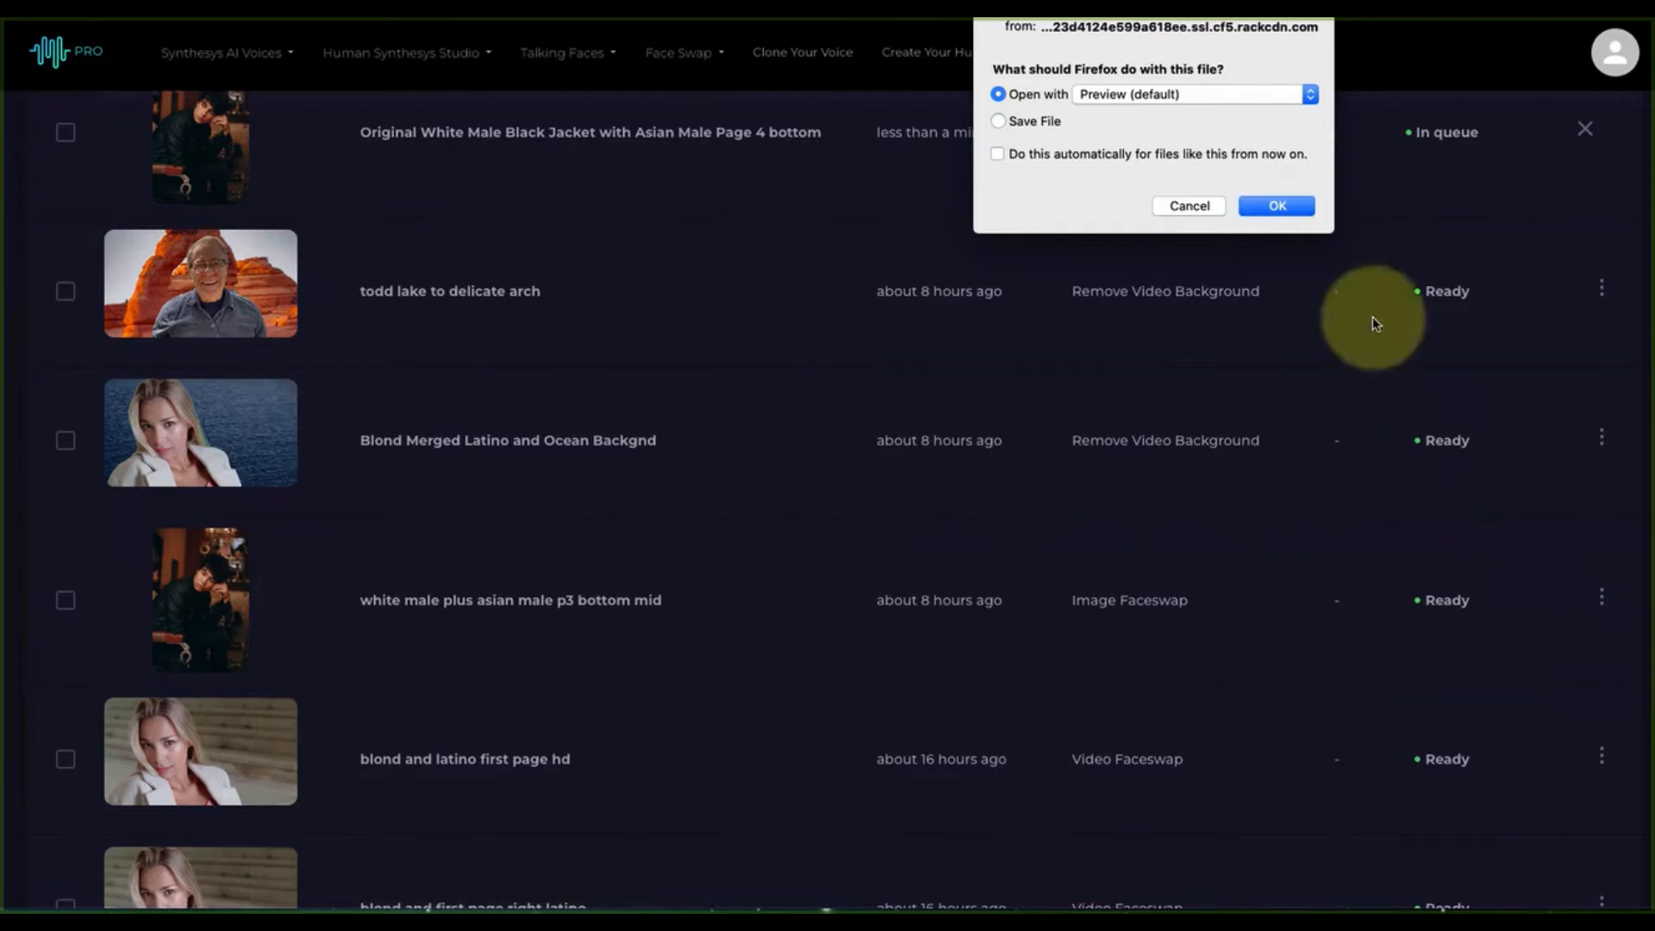
{"action": "left_click", "coordinate": [998, 121]}
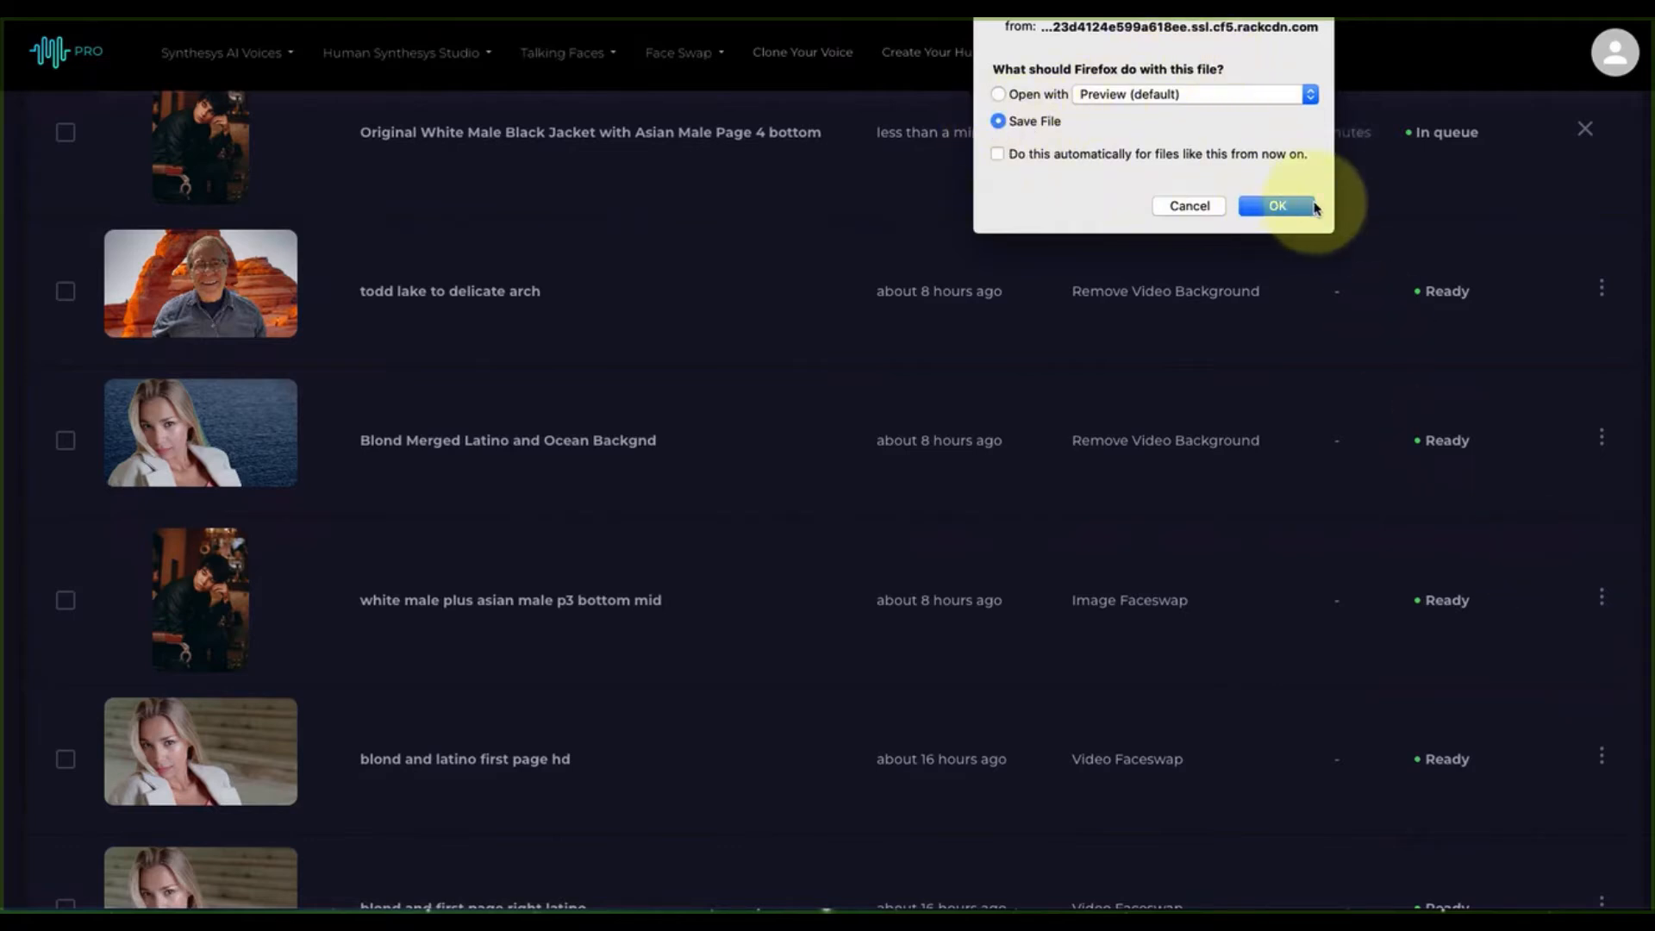
{"action": "left_click", "coordinate": [998, 94]}
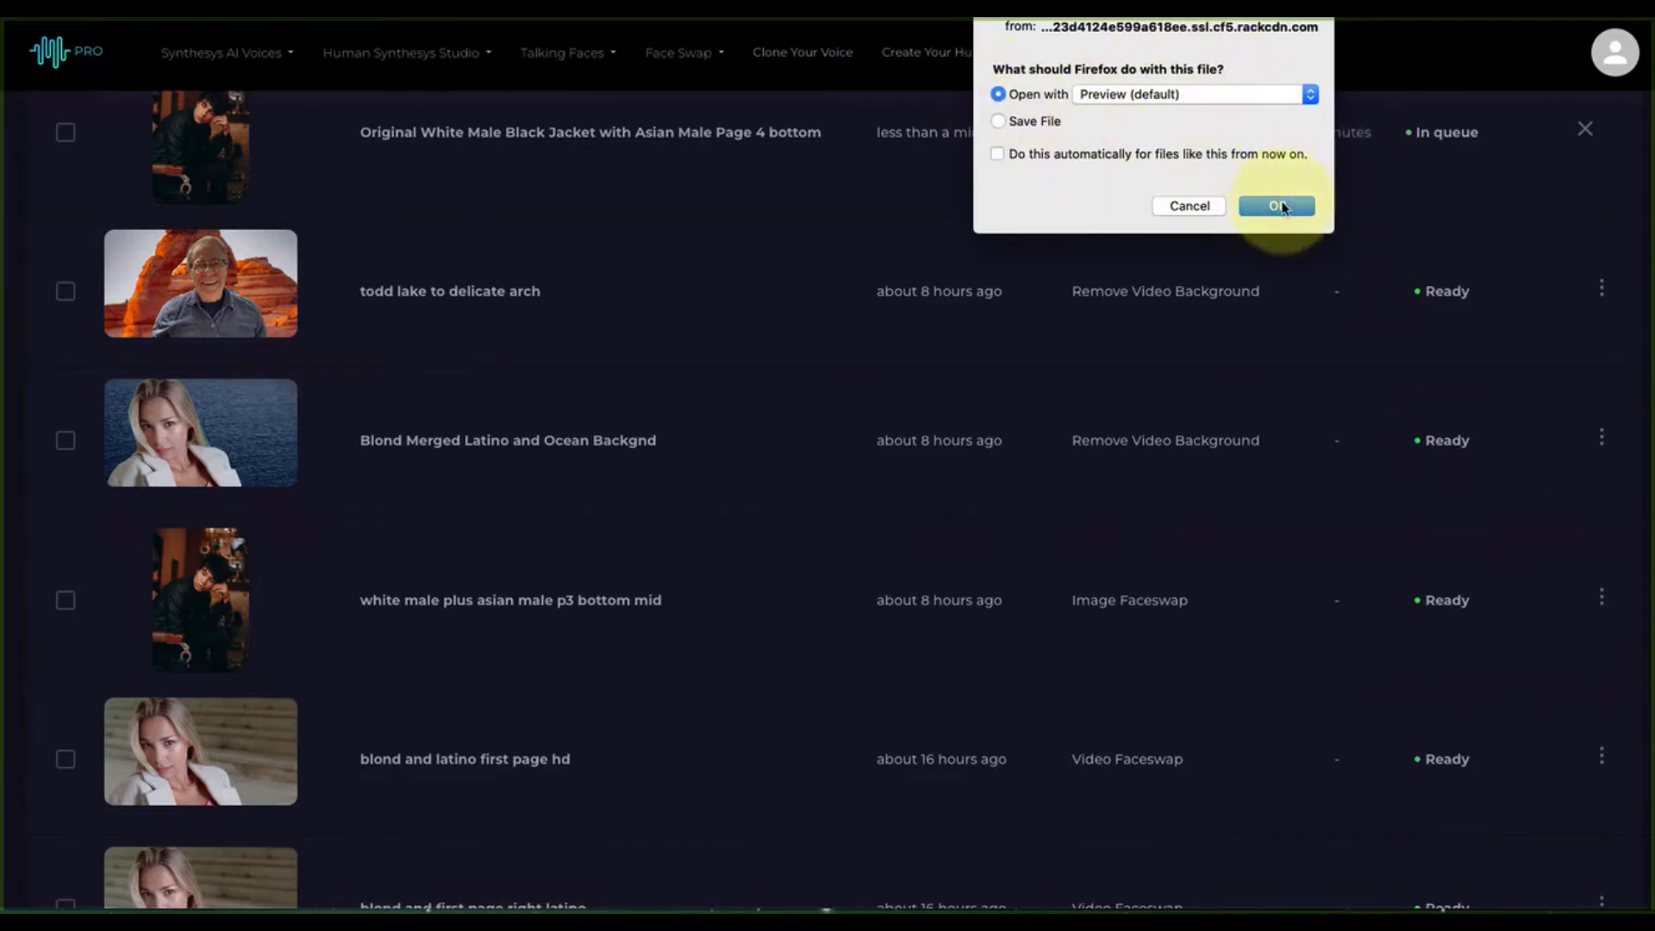
{"action": "left_click", "coordinate": [1276, 205]}
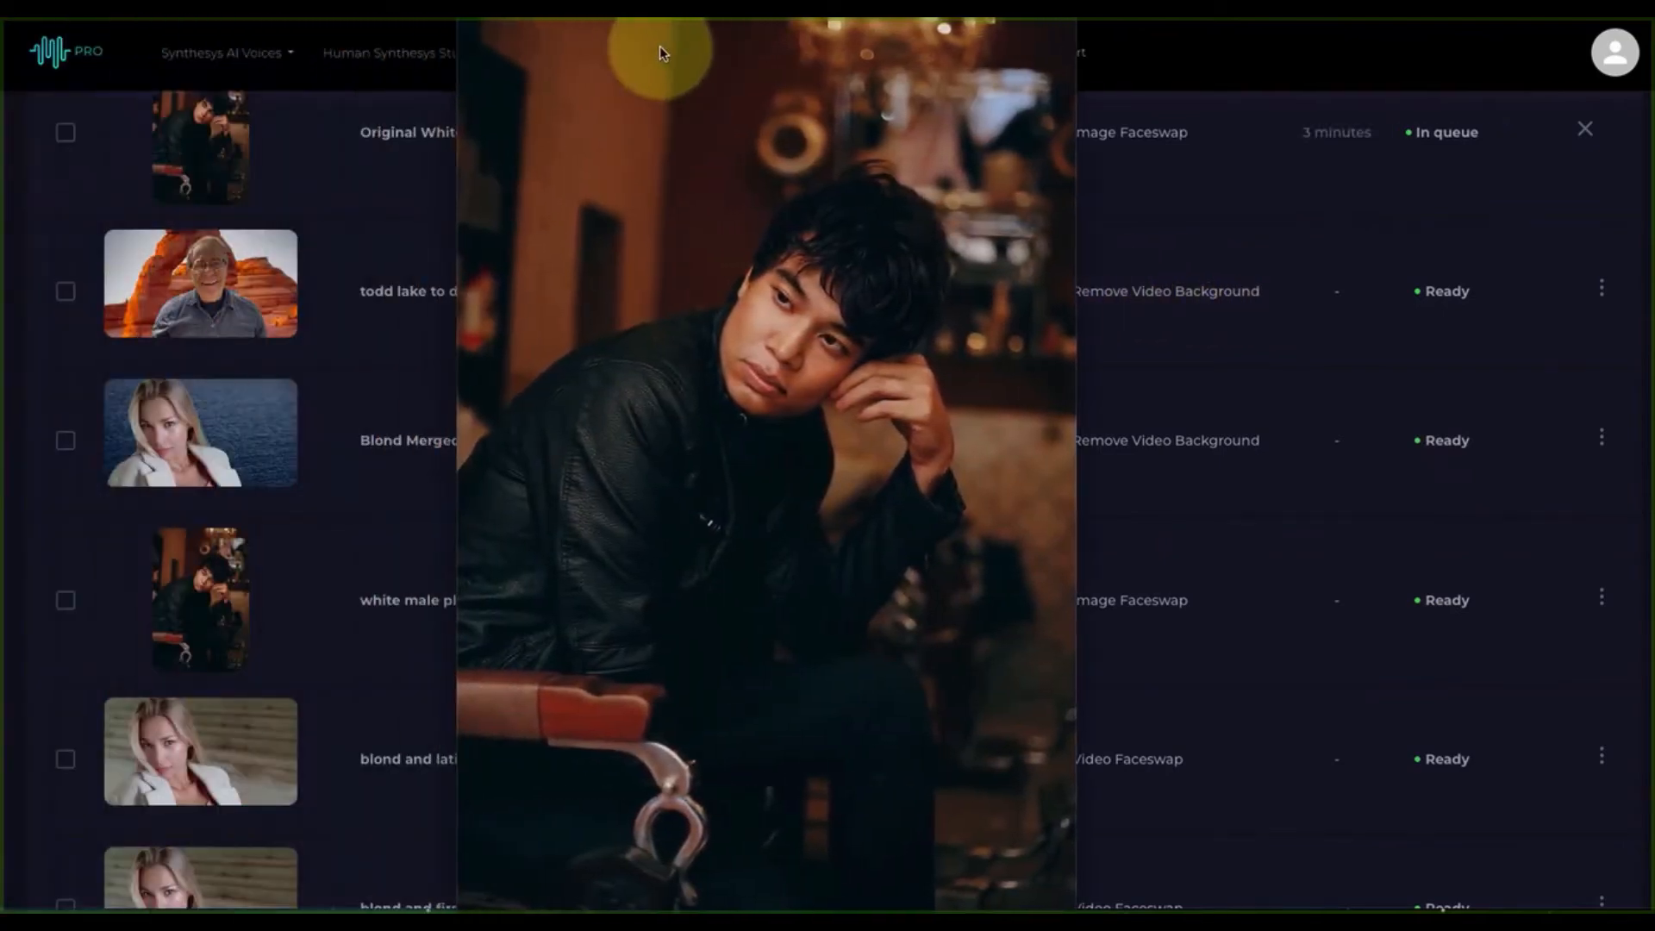
{"action": "left_click_drag", "start_coordinate": [668, 86], "coordinate": [1001, 97]}
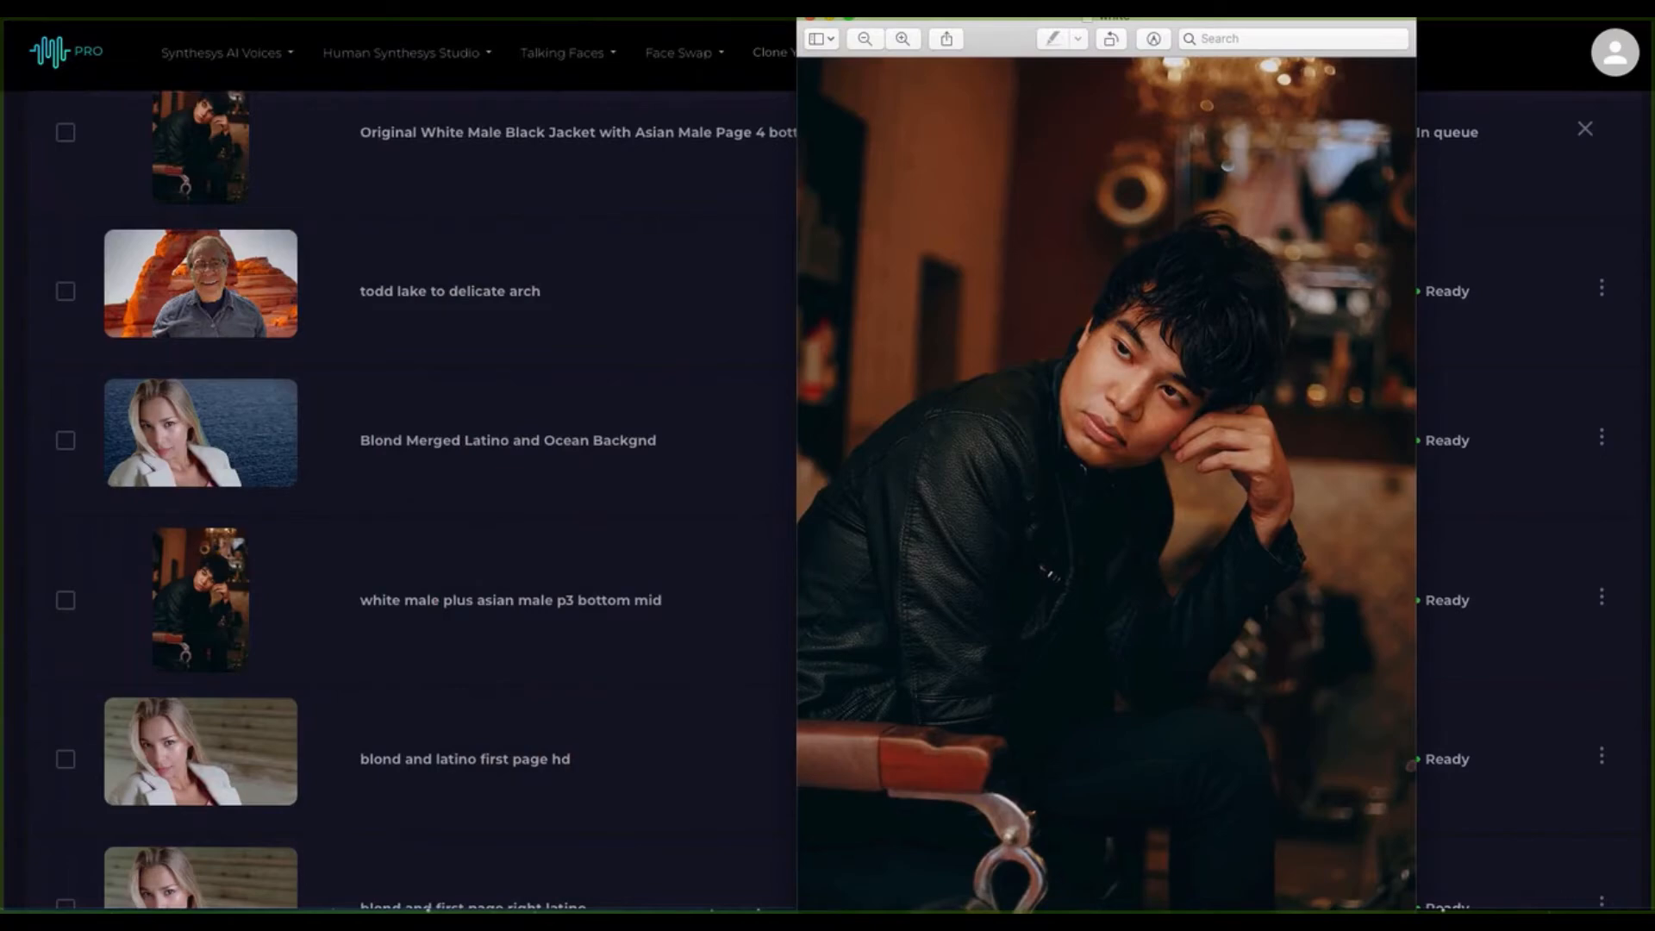
{"action": "left_click", "coordinate": [17, 17]}
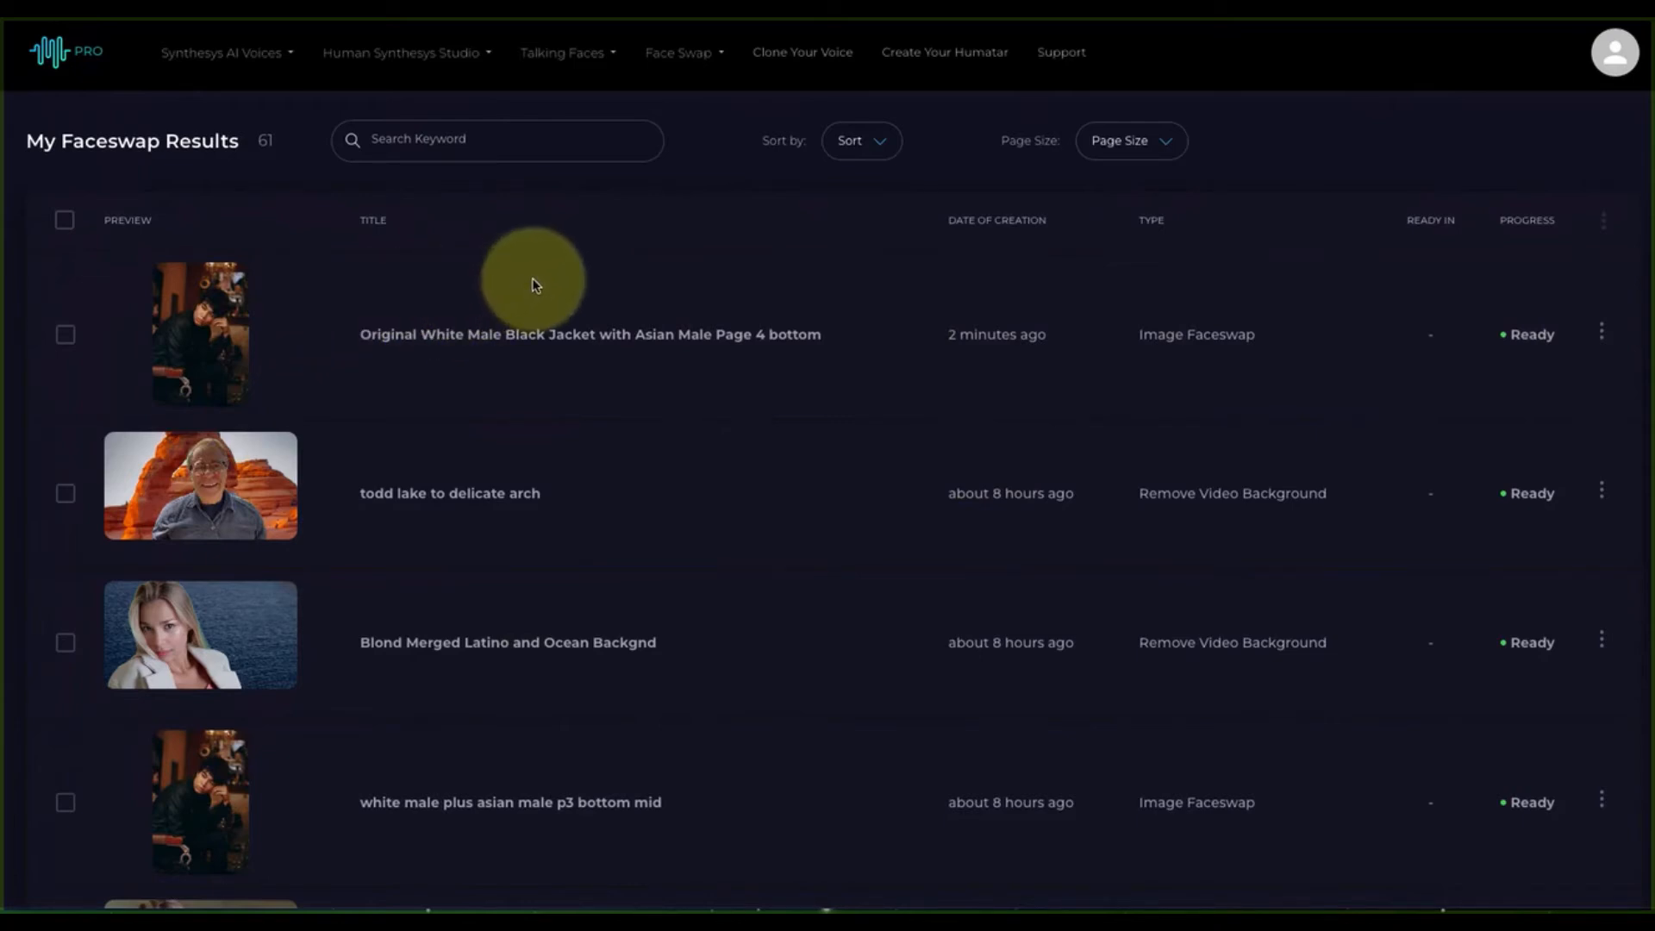
- Start a Remove Video Background project and load the MP4 of the man outdoors from the FORDEMO folder
{"action": "left_click", "coordinate": [686, 64]}
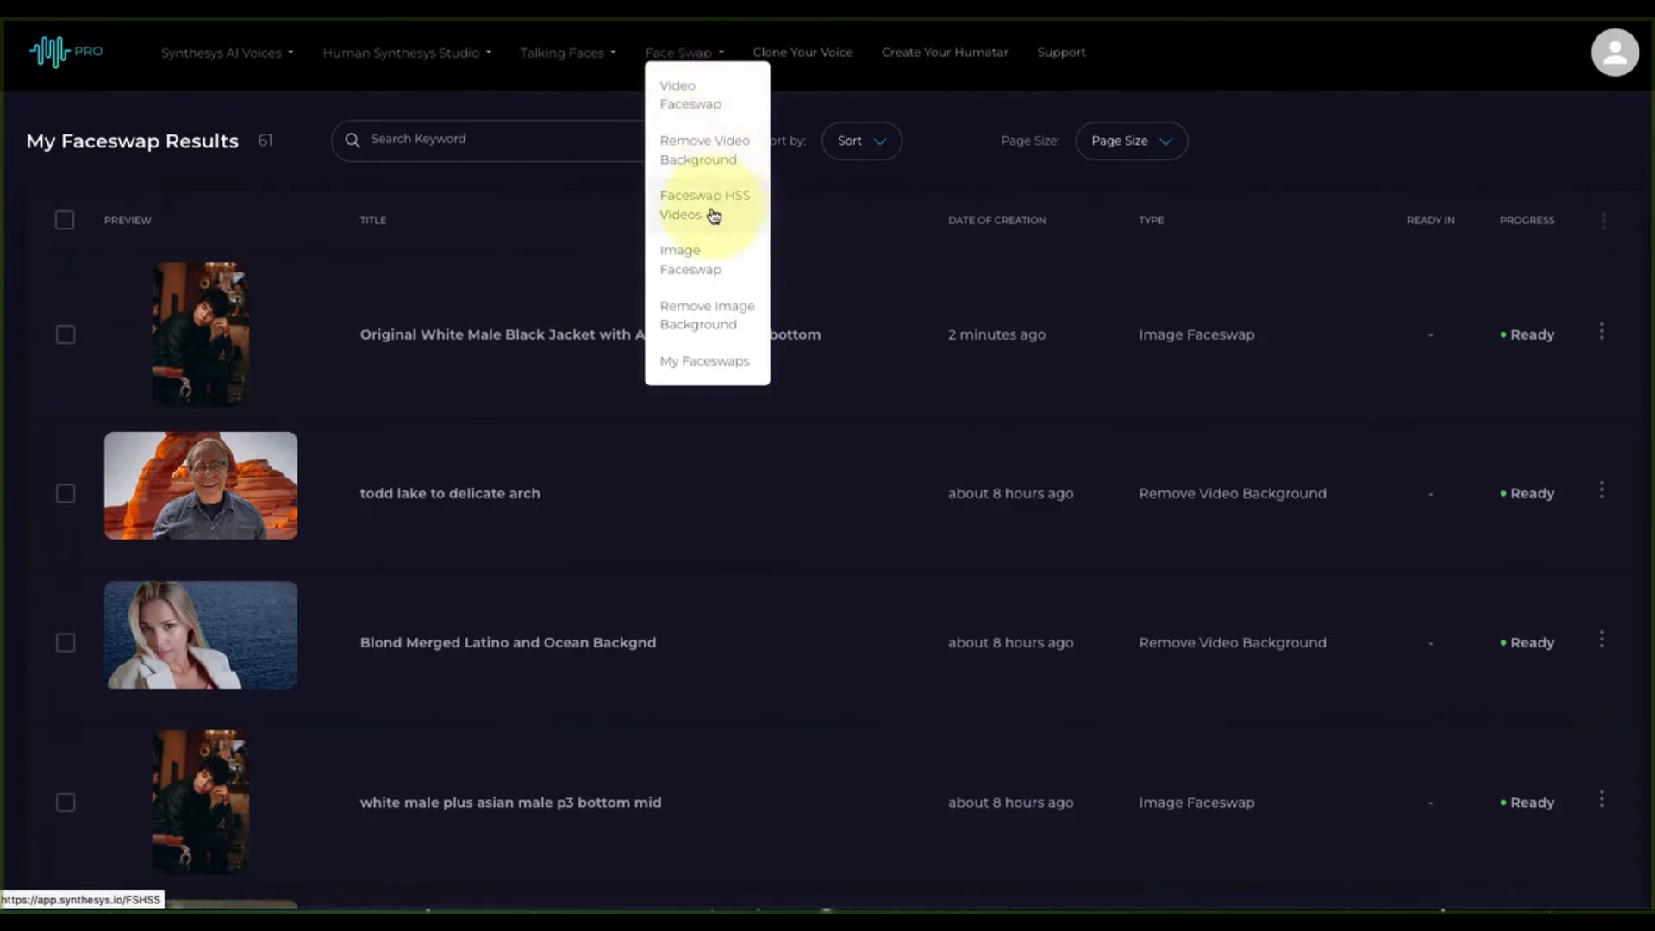
{"action": "left_click", "coordinate": [708, 165]}
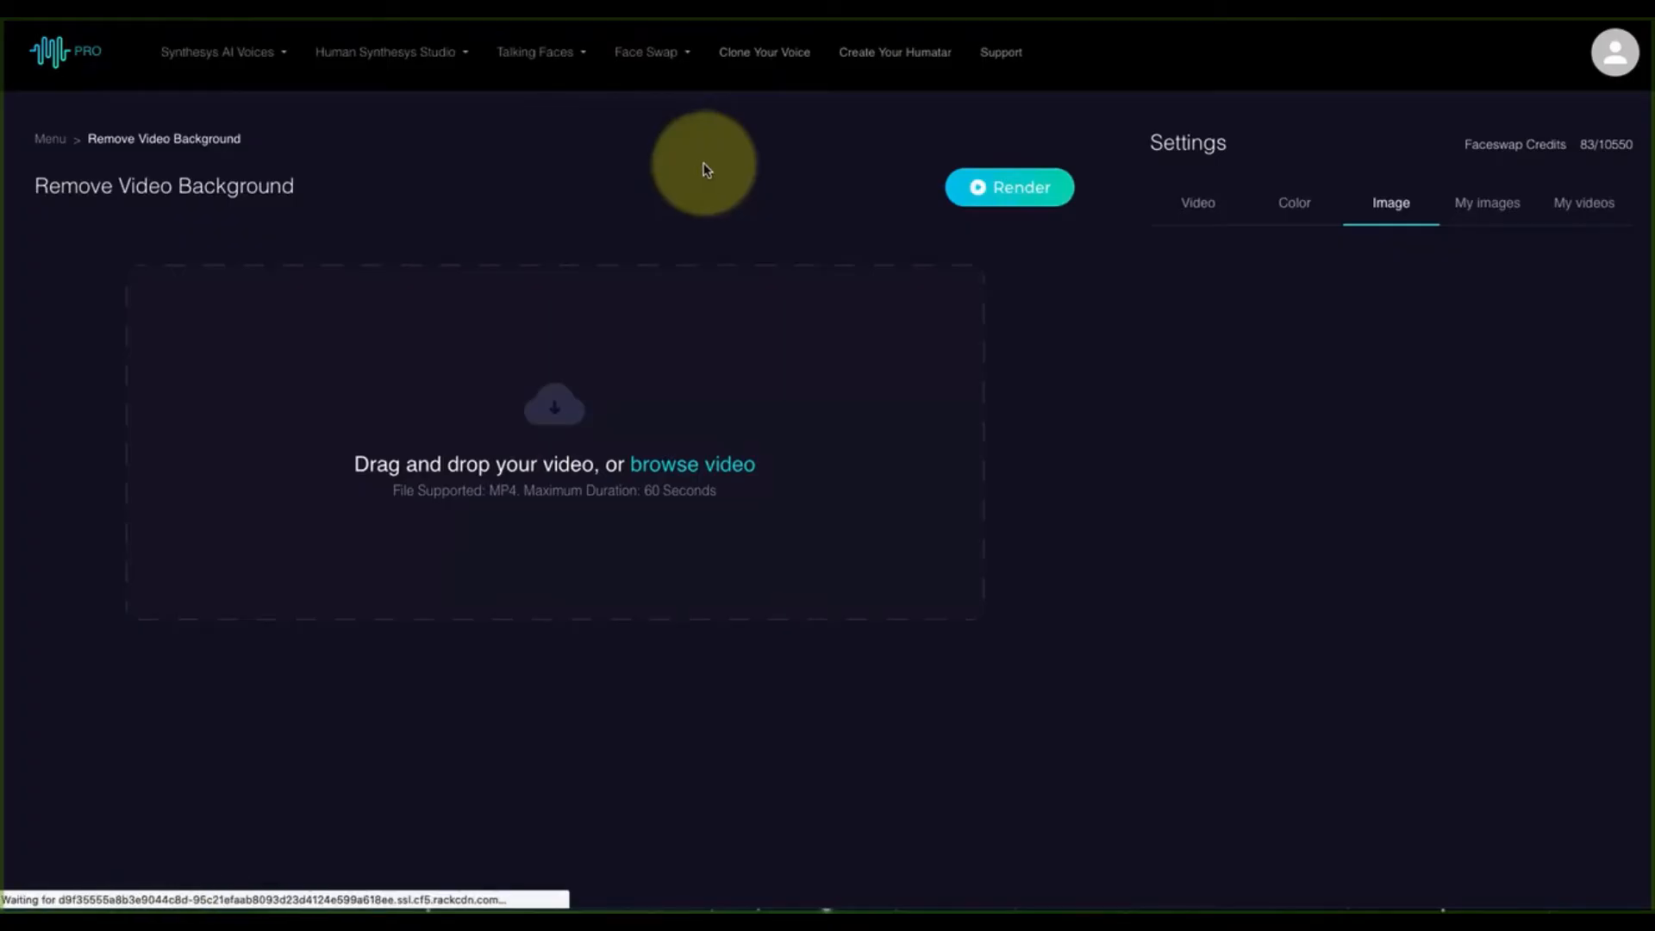
{"action": "left_click", "coordinate": [720, 477]}
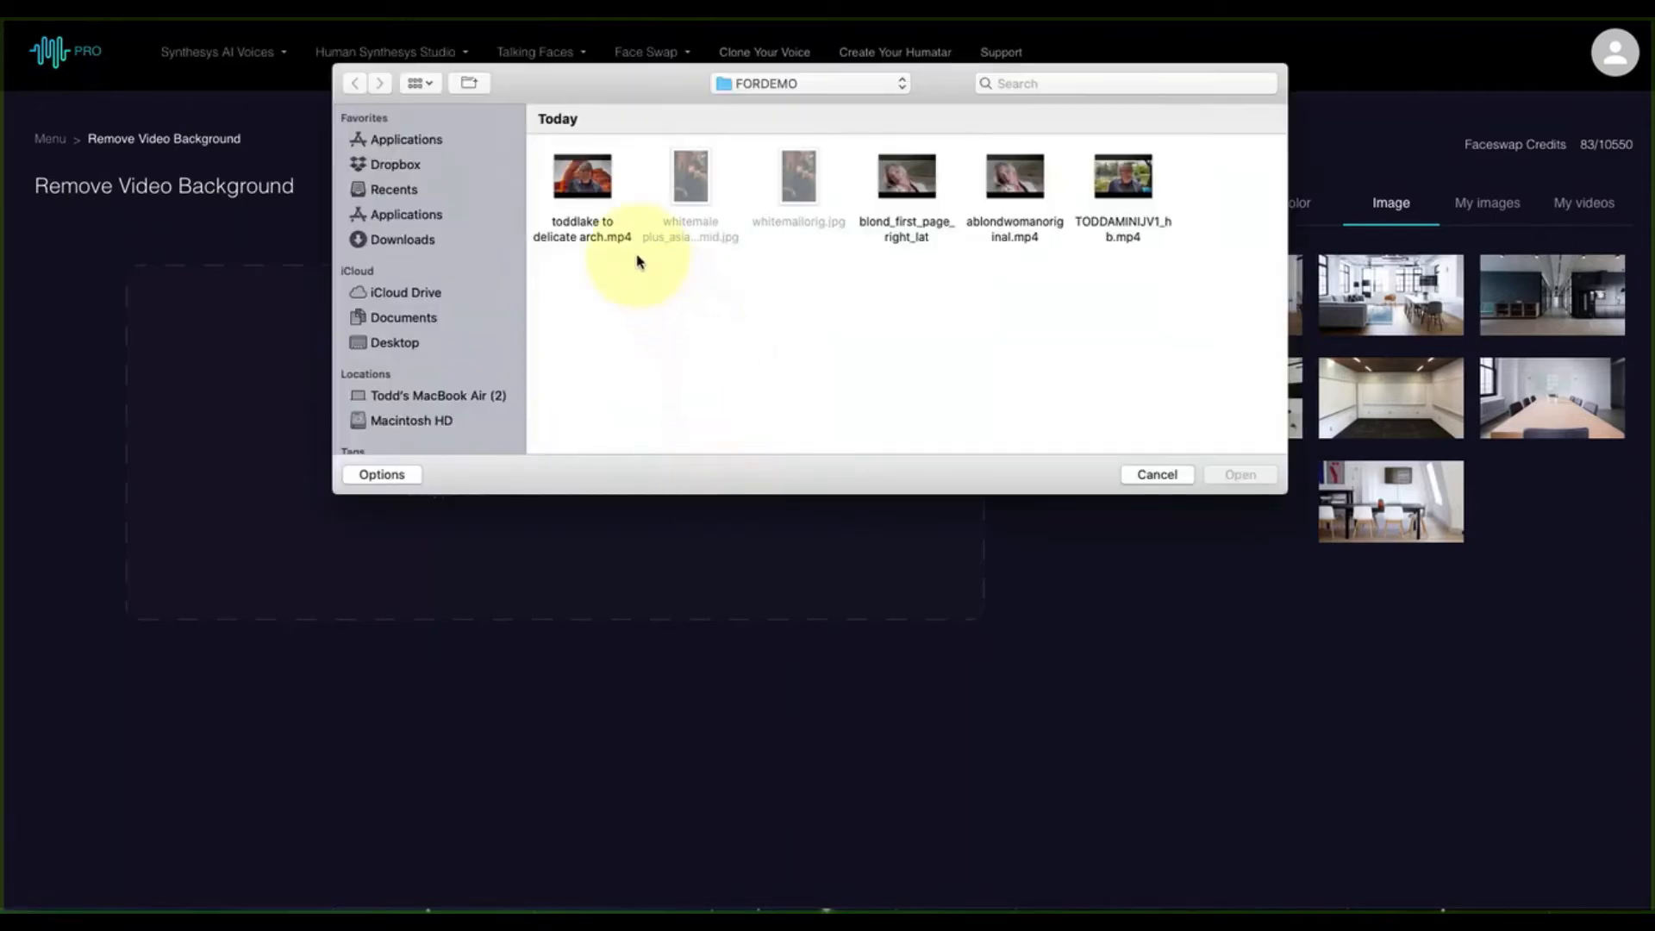
{"action": "left_click", "coordinate": [1116, 195]}
{"action": "left_click", "coordinate": [1240, 475]}
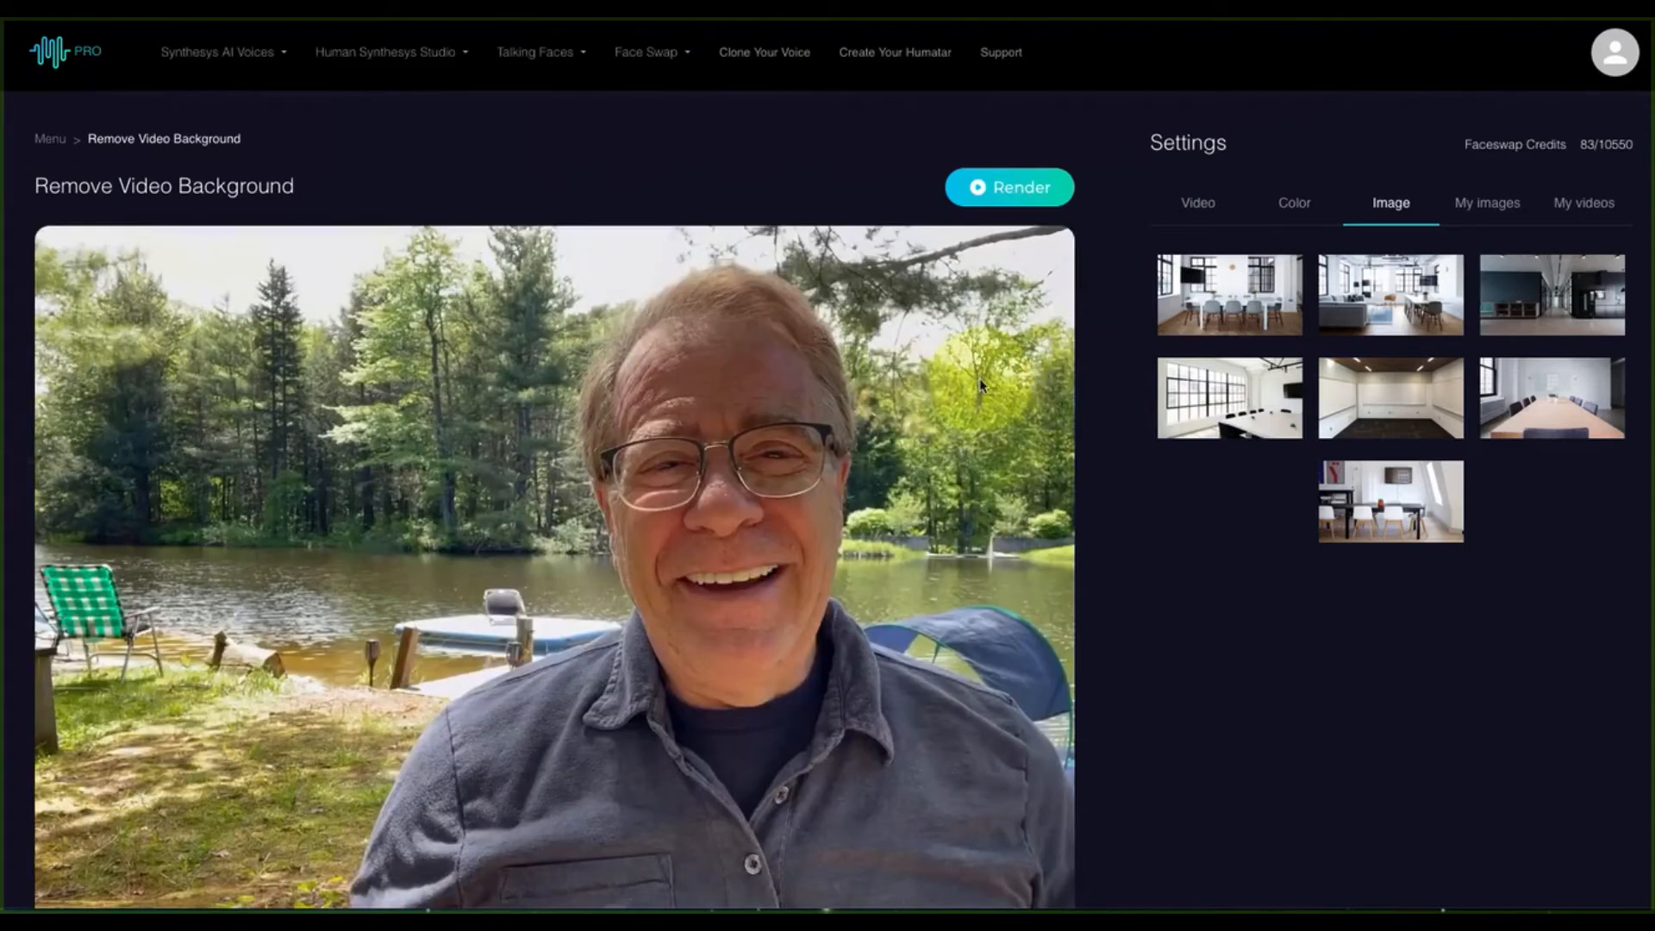
- Title the video with the presenter's first name followed by "Video swap background to Arches National Park"
{"action": "scroll", "coordinate": [980, 386], "scroll_direction": "down", "scroll_amount": 2}
{"action": "scroll", "coordinate": [980, 385], "scroll_direction": "down", "scroll_amount": 1}
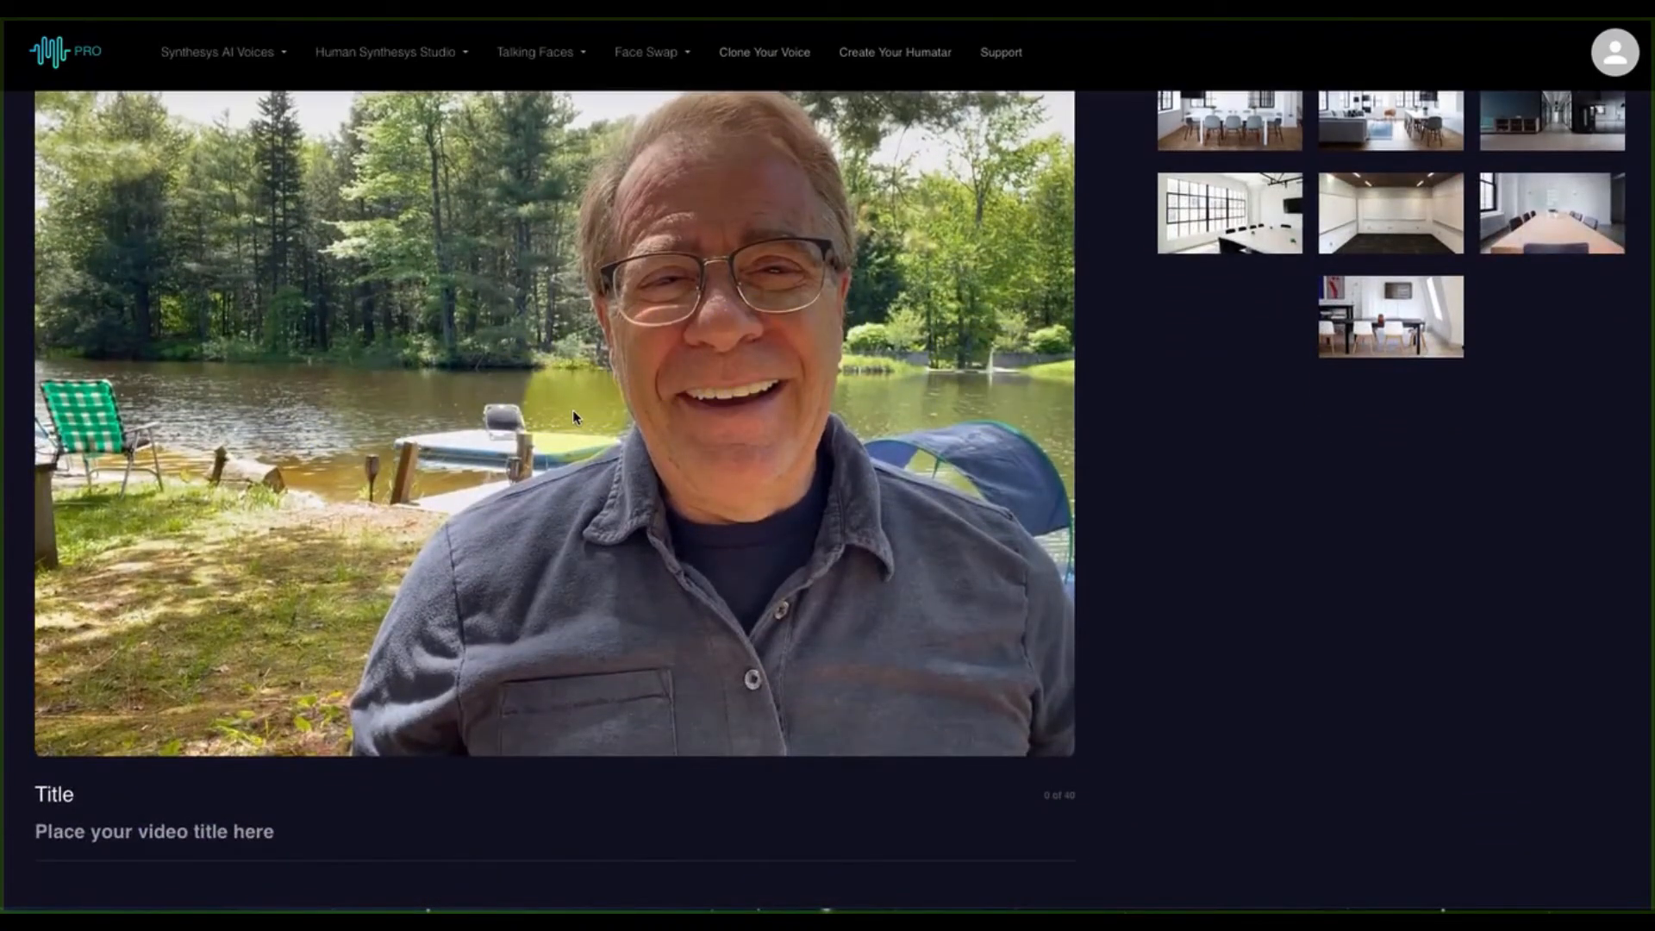
{"action": "scroll", "coordinate": [108, 797], "scroll_direction": "down", "scroll_amount": 1}
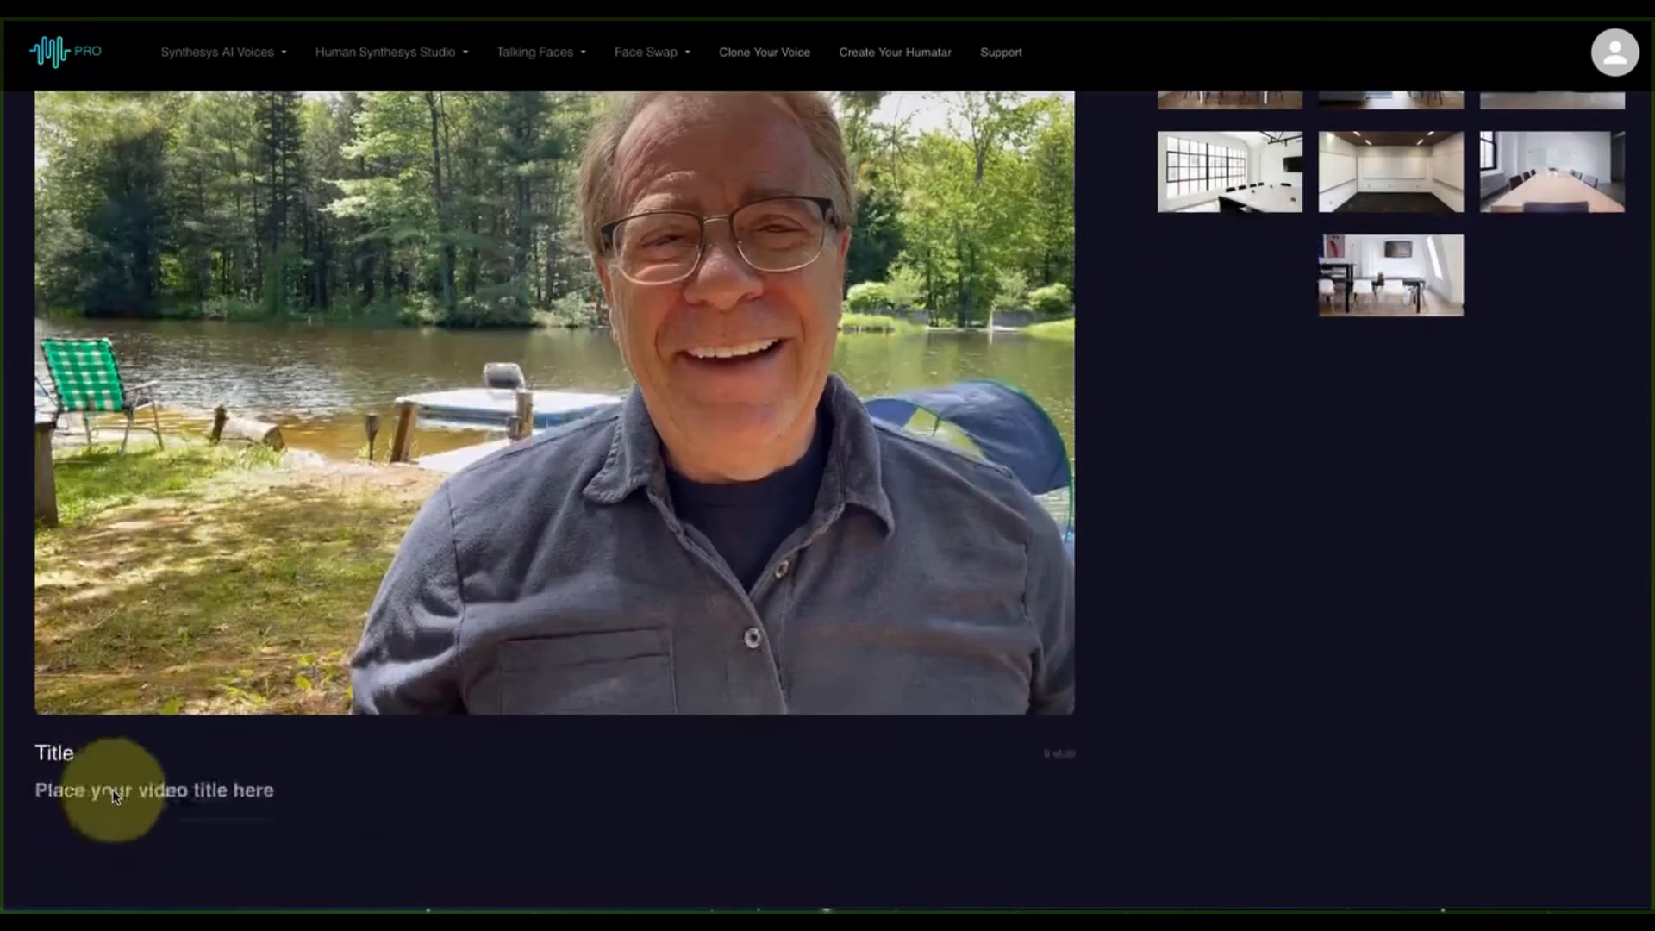
{"action": "left_click", "coordinate": [129, 788]}
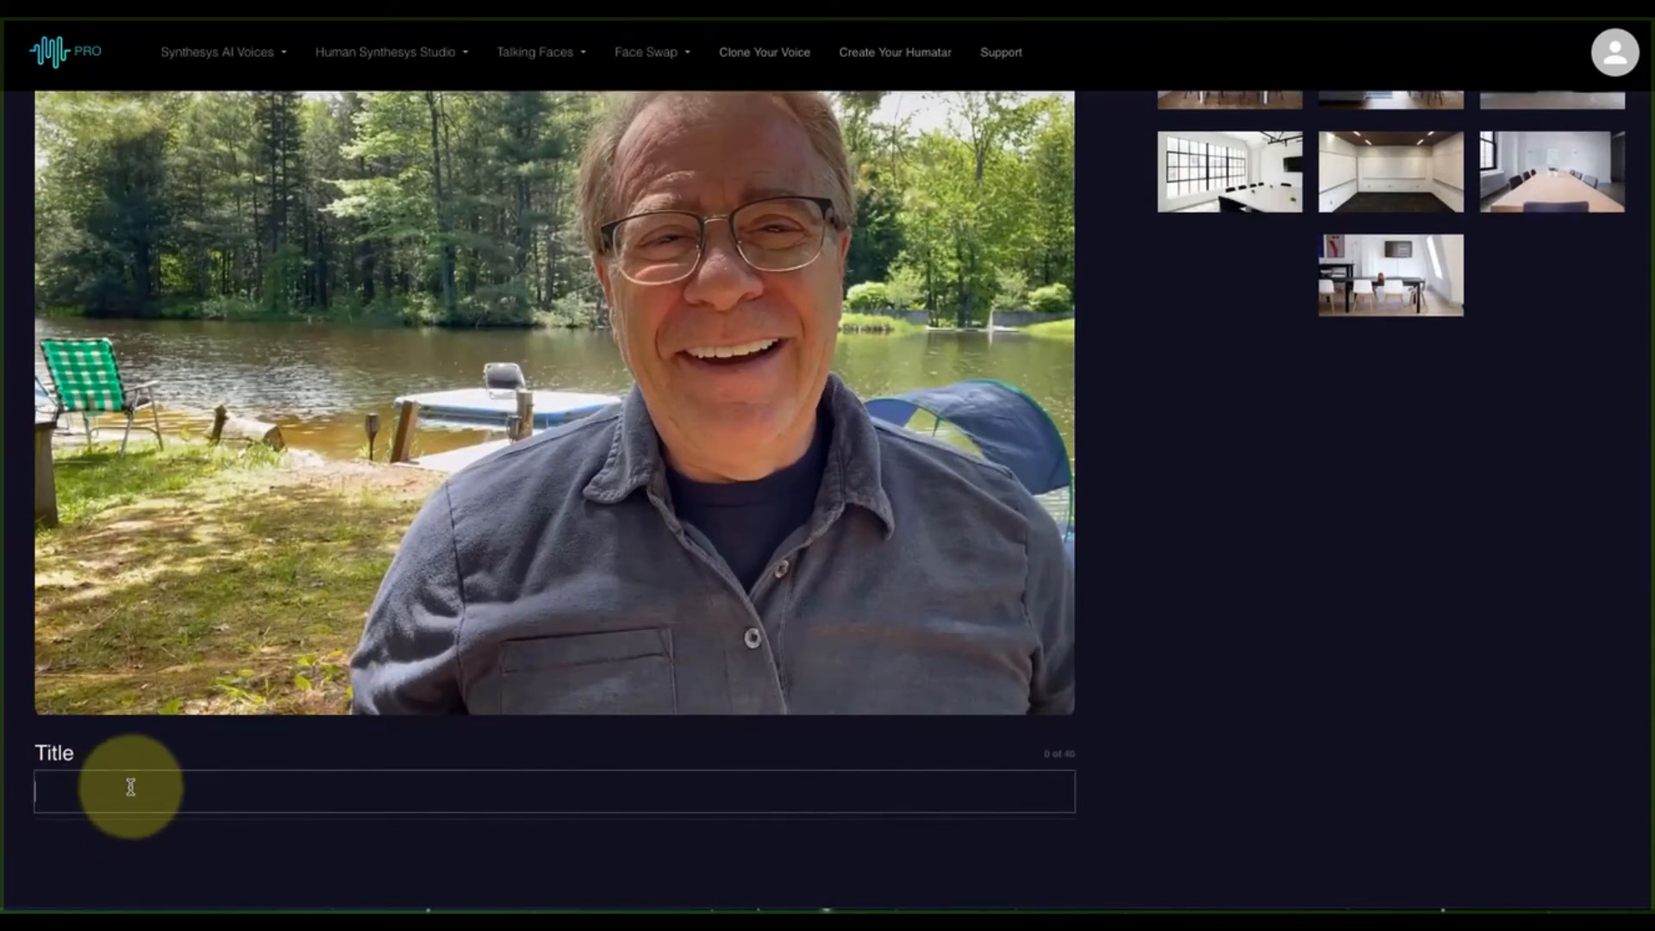
{"action": "type", "text": "Todd Video swap backgropund"}
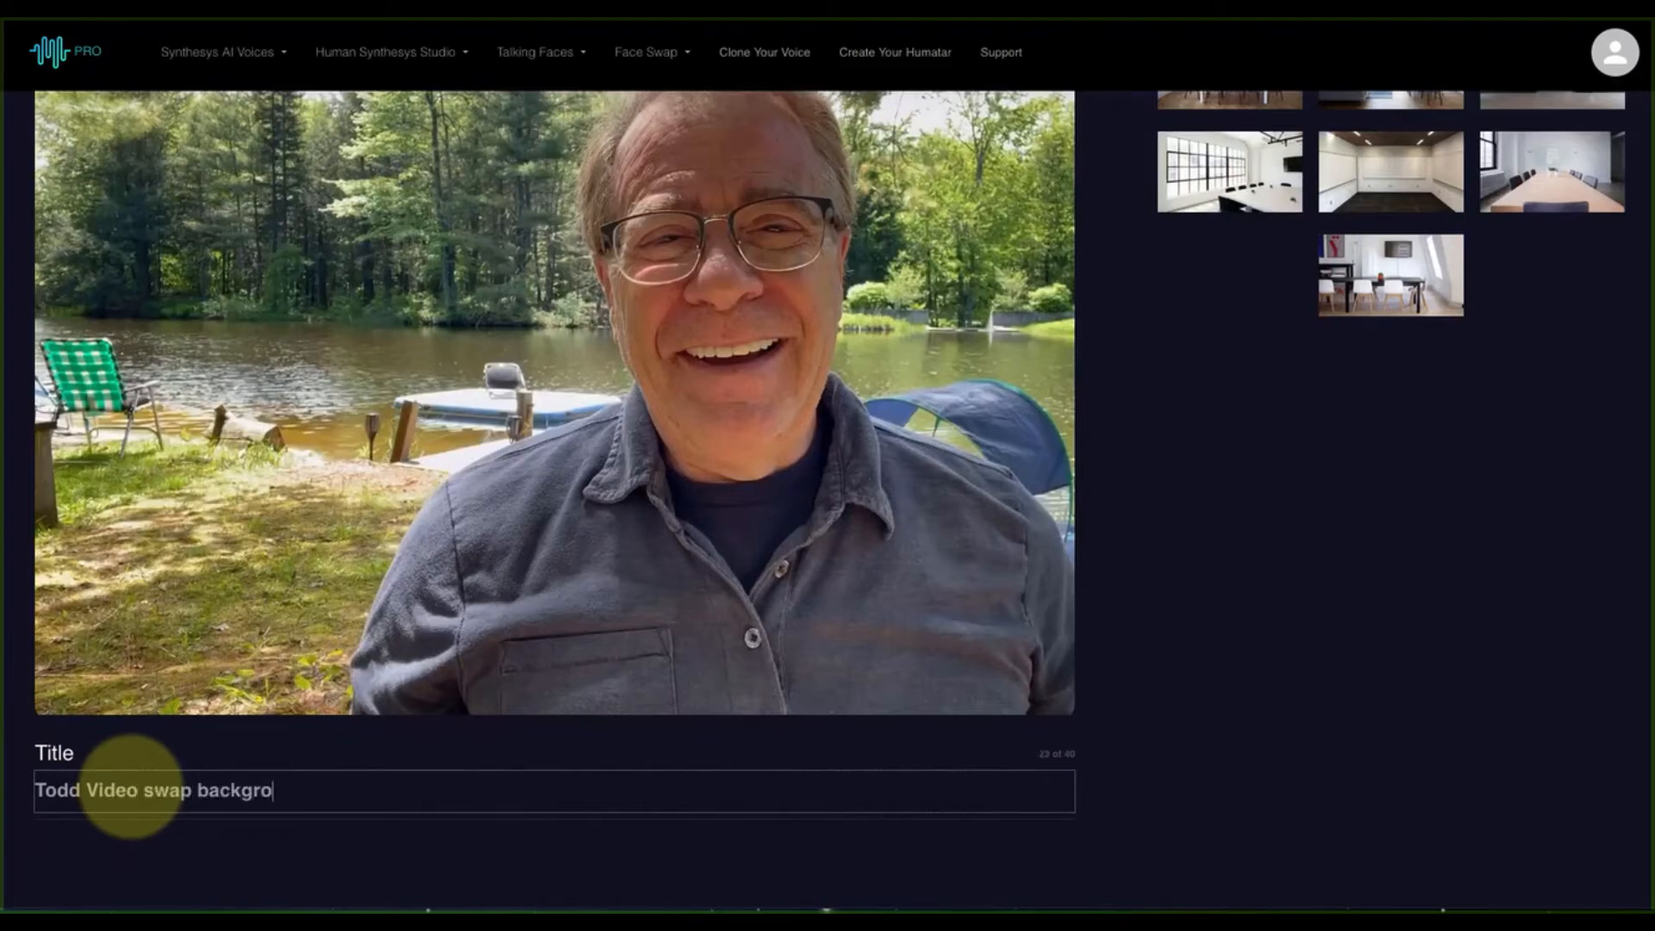
{"action": "key", "text": "BackSpace"}
{"action": "key", "text": "BackSpace"}
{"action": "key", "text": "BackSpace"}
{"action": "key", "text": "BackSpace"}
{"action": "type", "text": "und to Arches National Park"}
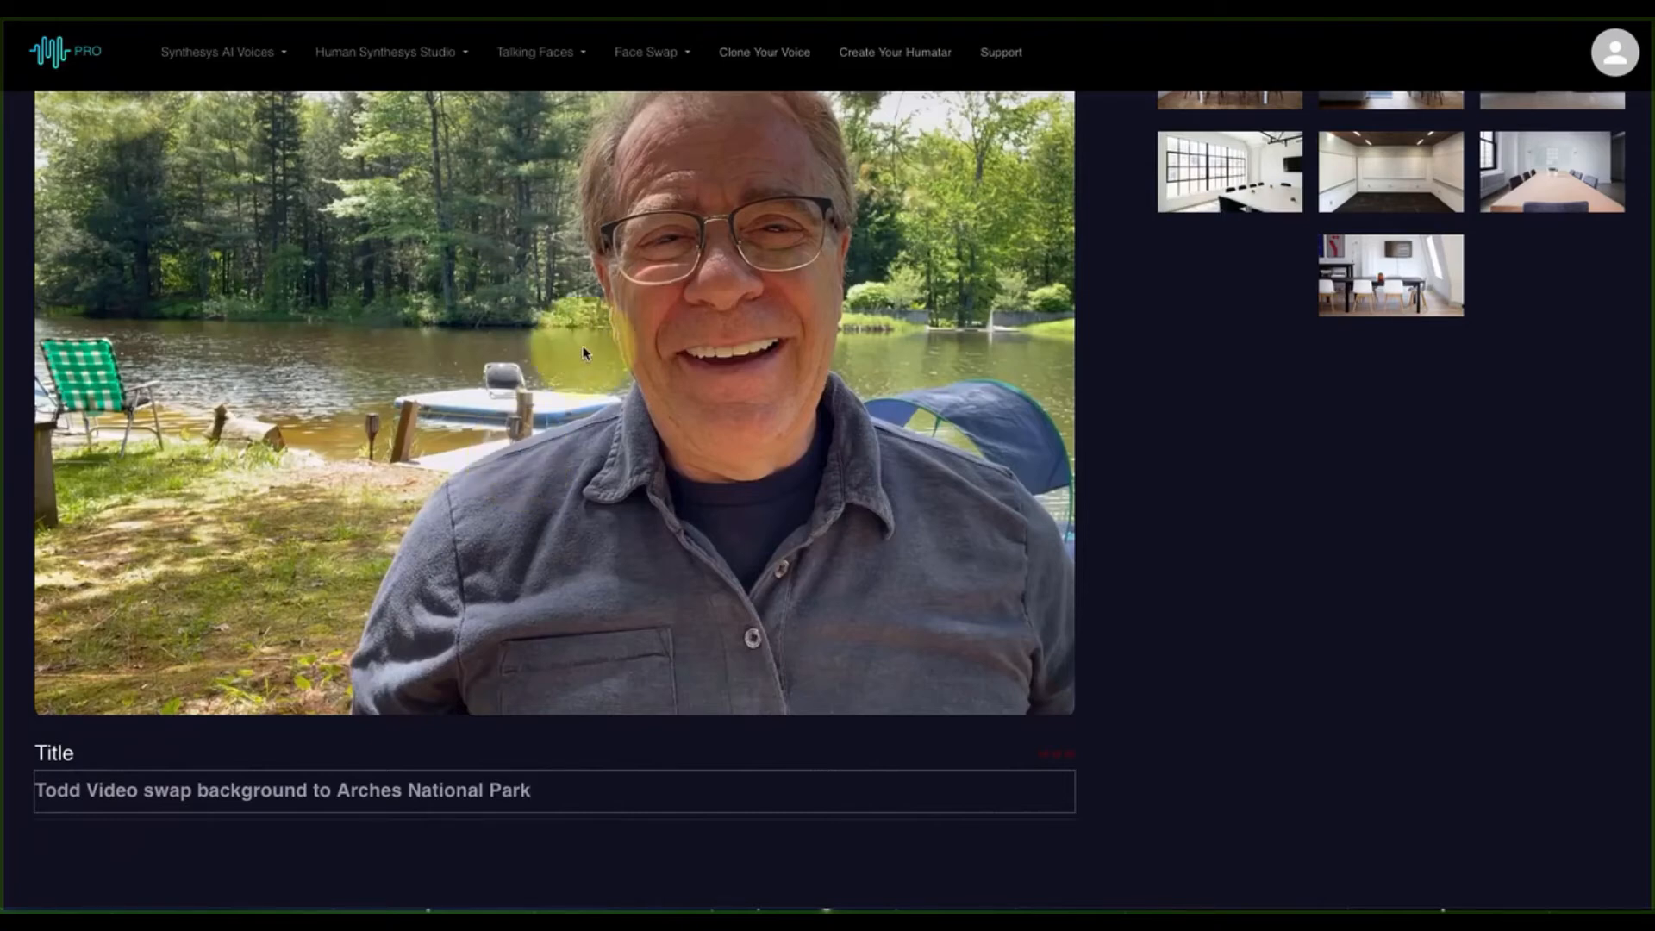
- Choose the red rock arch picture from the uploaded personal images as the video's new background
{"action": "scroll", "coordinate": [609, 319], "scroll_direction": "up", "scroll_amount": 3}
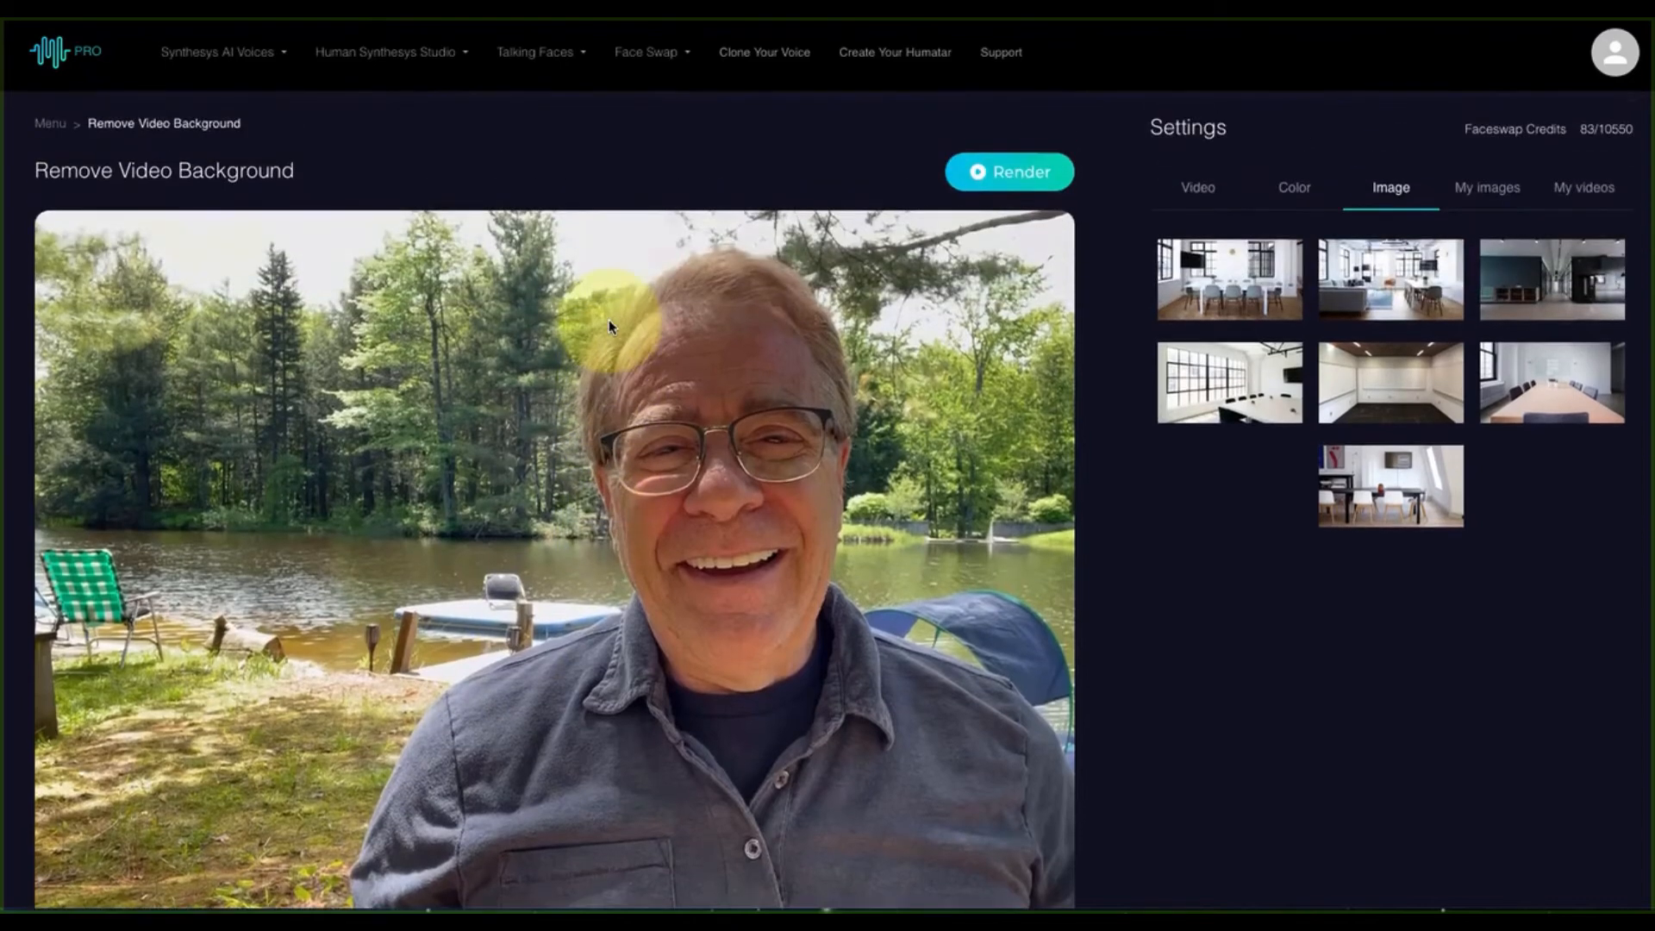
{"action": "scroll", "coordinate": [608, 319], "scroll_direction": "down", "scroll_amount": 1}
{"action": "scroll", "coordinate": [609, 319], "scroll_direction": "up", "scroll_amount": 1}
{"action": "scroll", "coordinate": [608, 324], "scroll_direction": "down", "scroll_amount": 1}
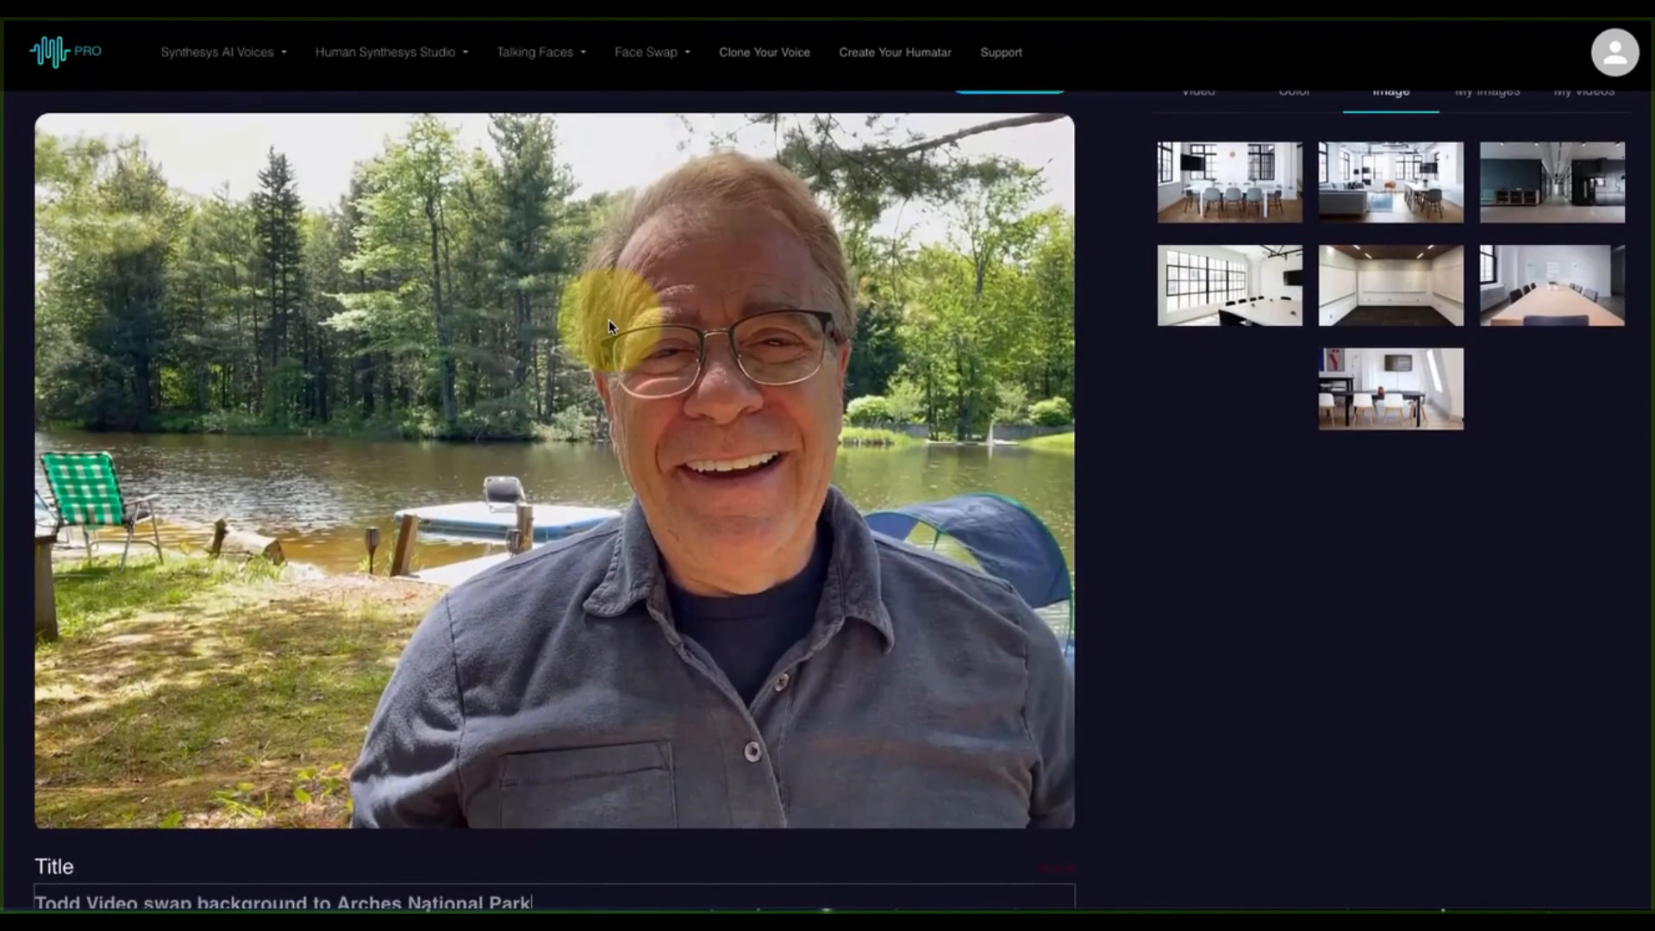
{"action": "scroll", "coordinate": [608, 325], "scroll_direction": "up", "scroll_amount": 2}
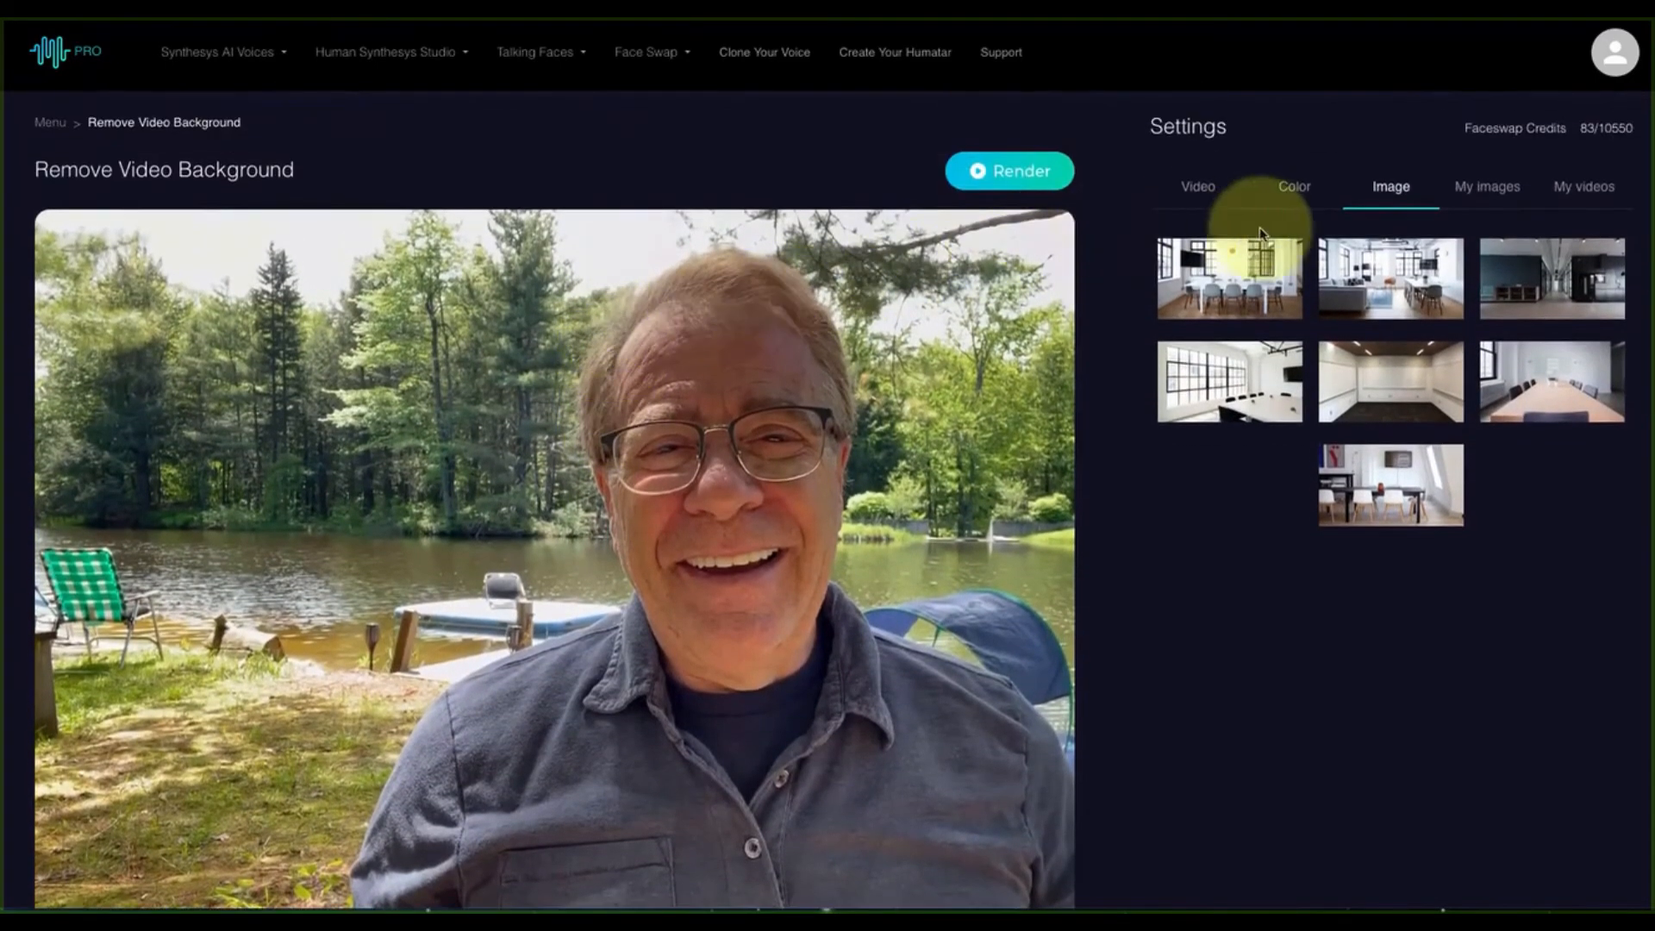
{"action": "left_click", "coordinate": [1485, 193]}
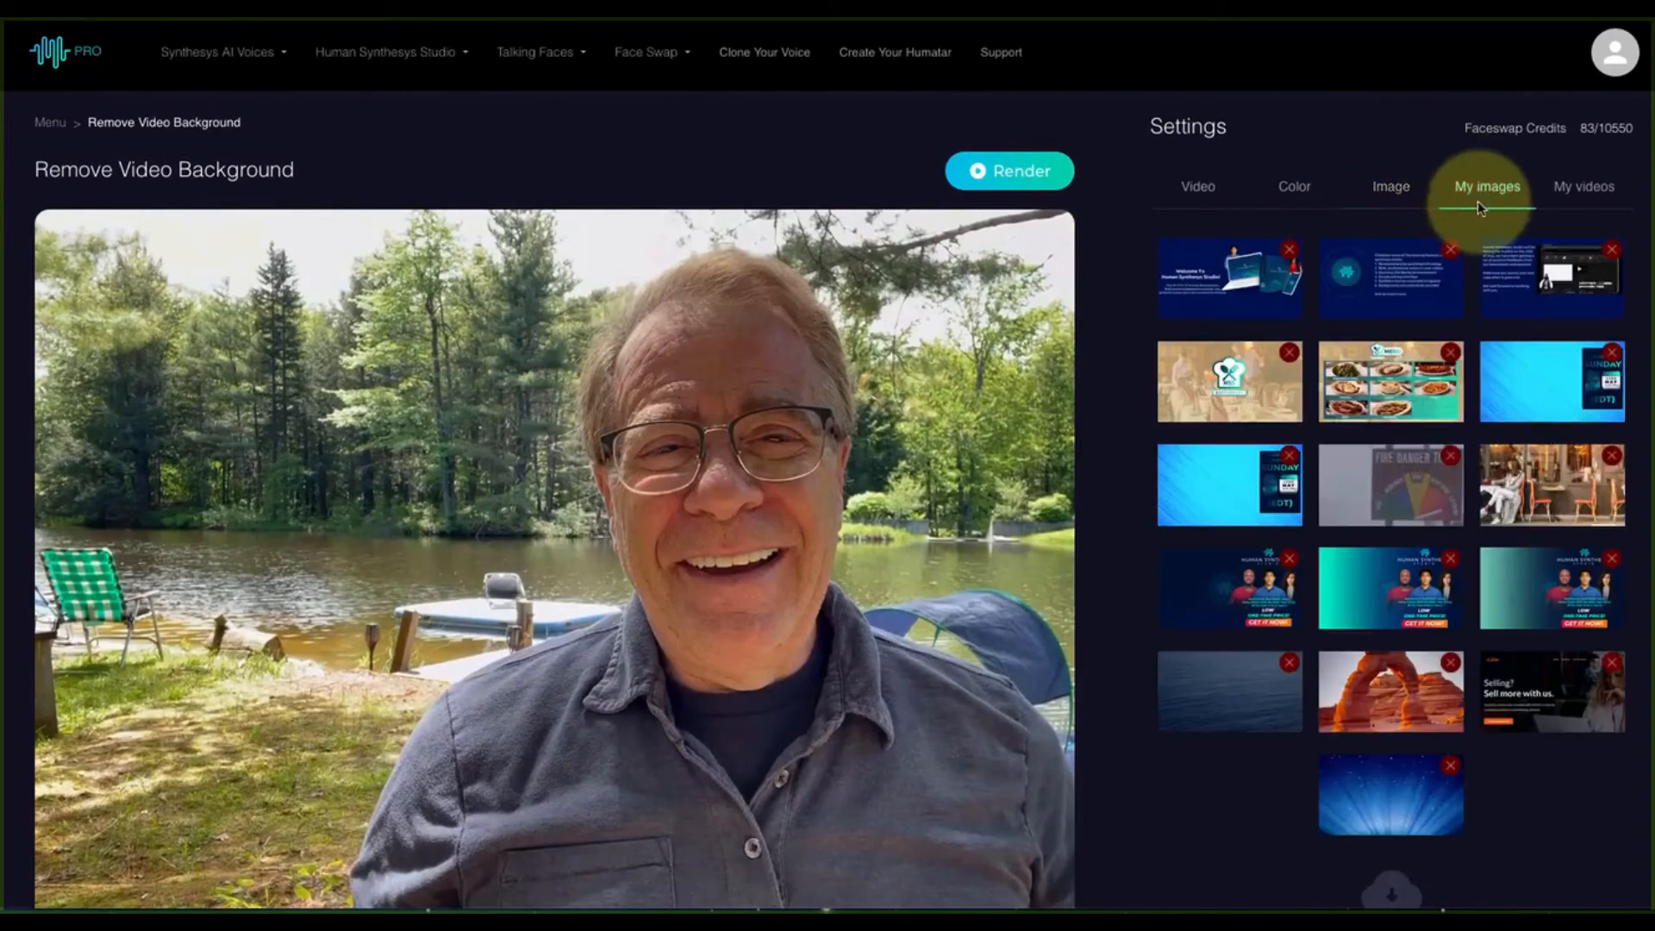
{"action": "scroll", "coordinate": [1400, 464], "scroll_direction": "down", "scroll_amount": 2}
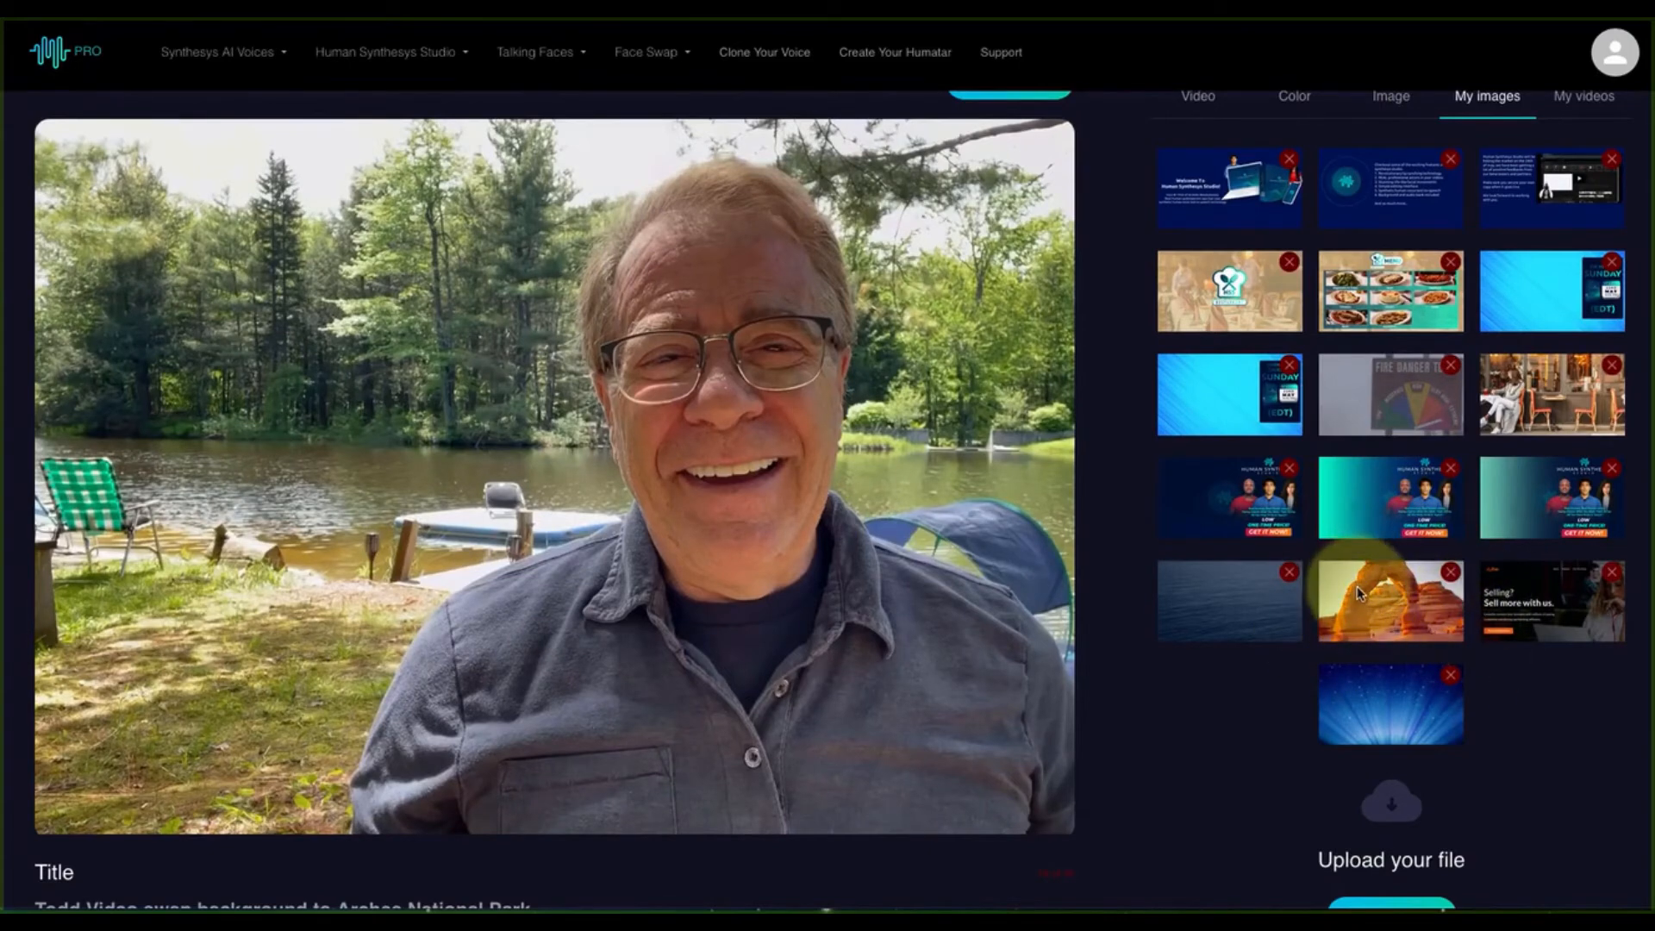
{"action": "left_click", "coordinate": [1386, 595]}
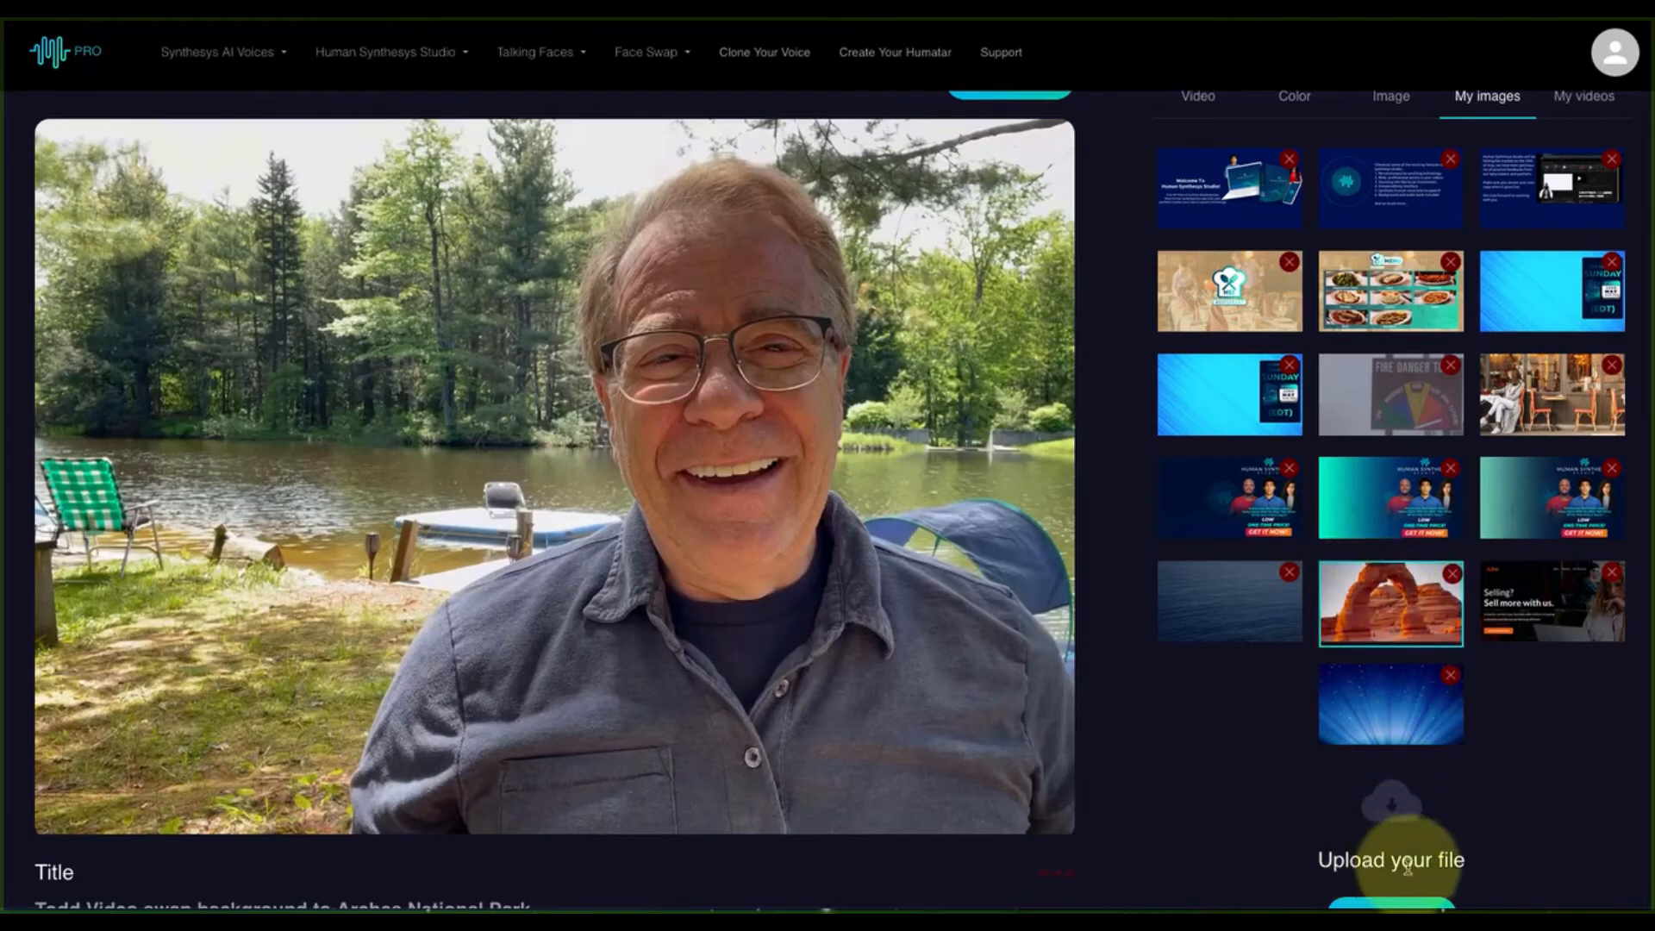
{"action": "scroll", "coordinate": [1409, 851], "scroll_direction": "down", "scroll_amount": 2}
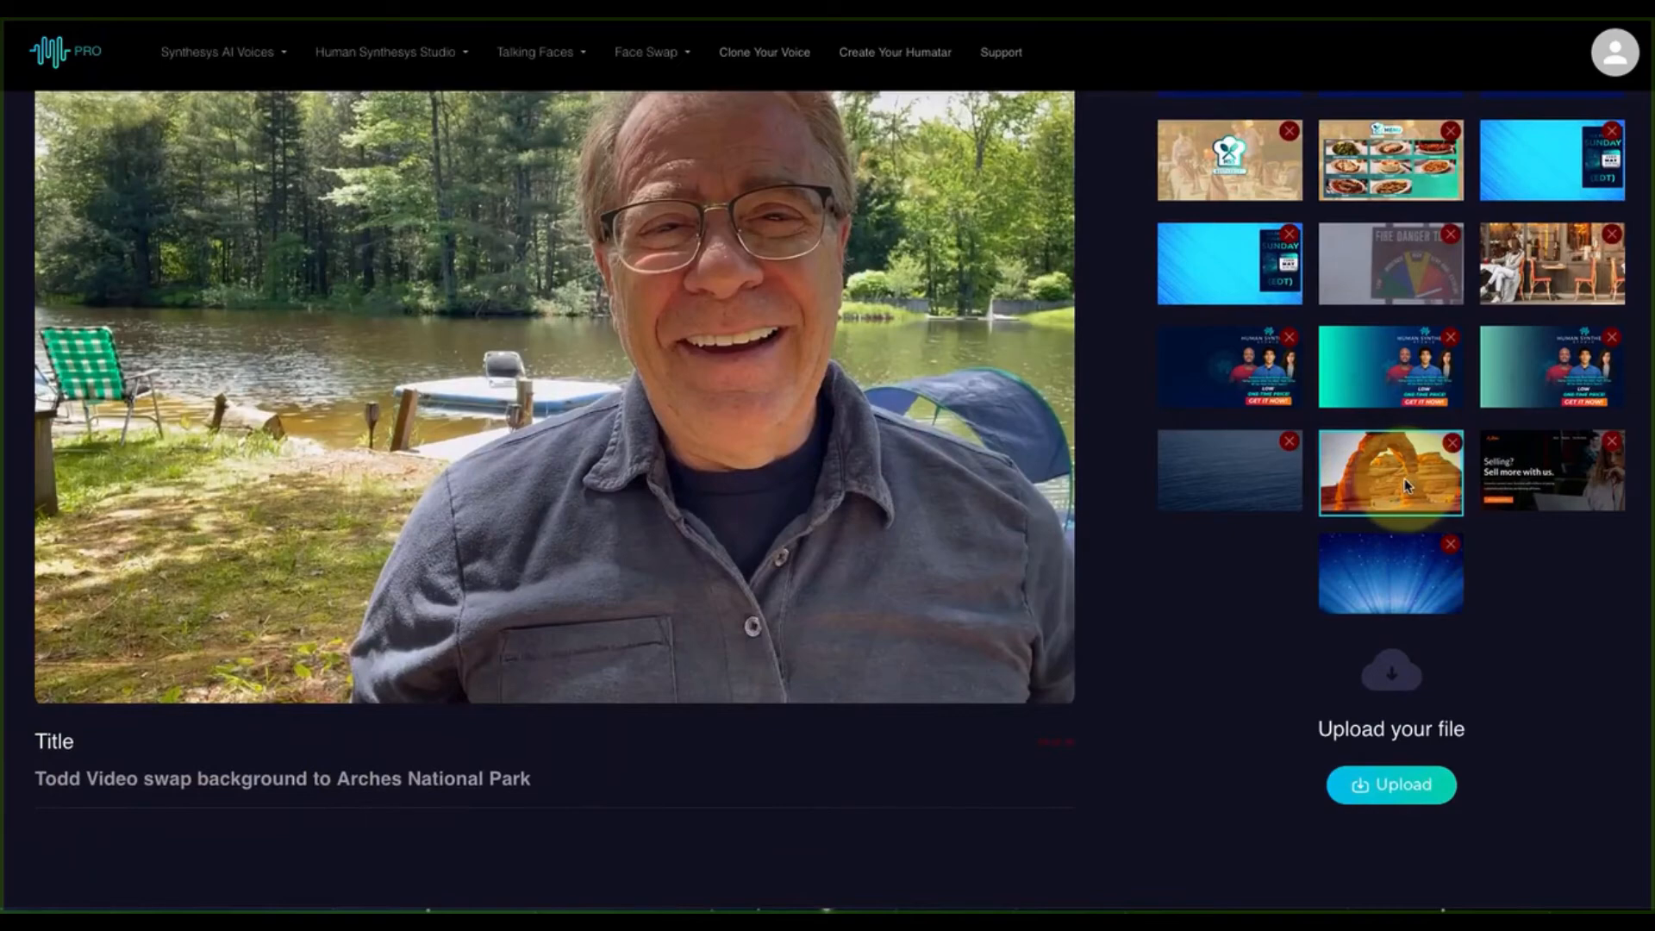
- Render the video with the replaced background and accept the credit charge
{"action": "scroll", "coordinate": [1411, 483], "scroll_direction": "up", "scroll_amount": 3}
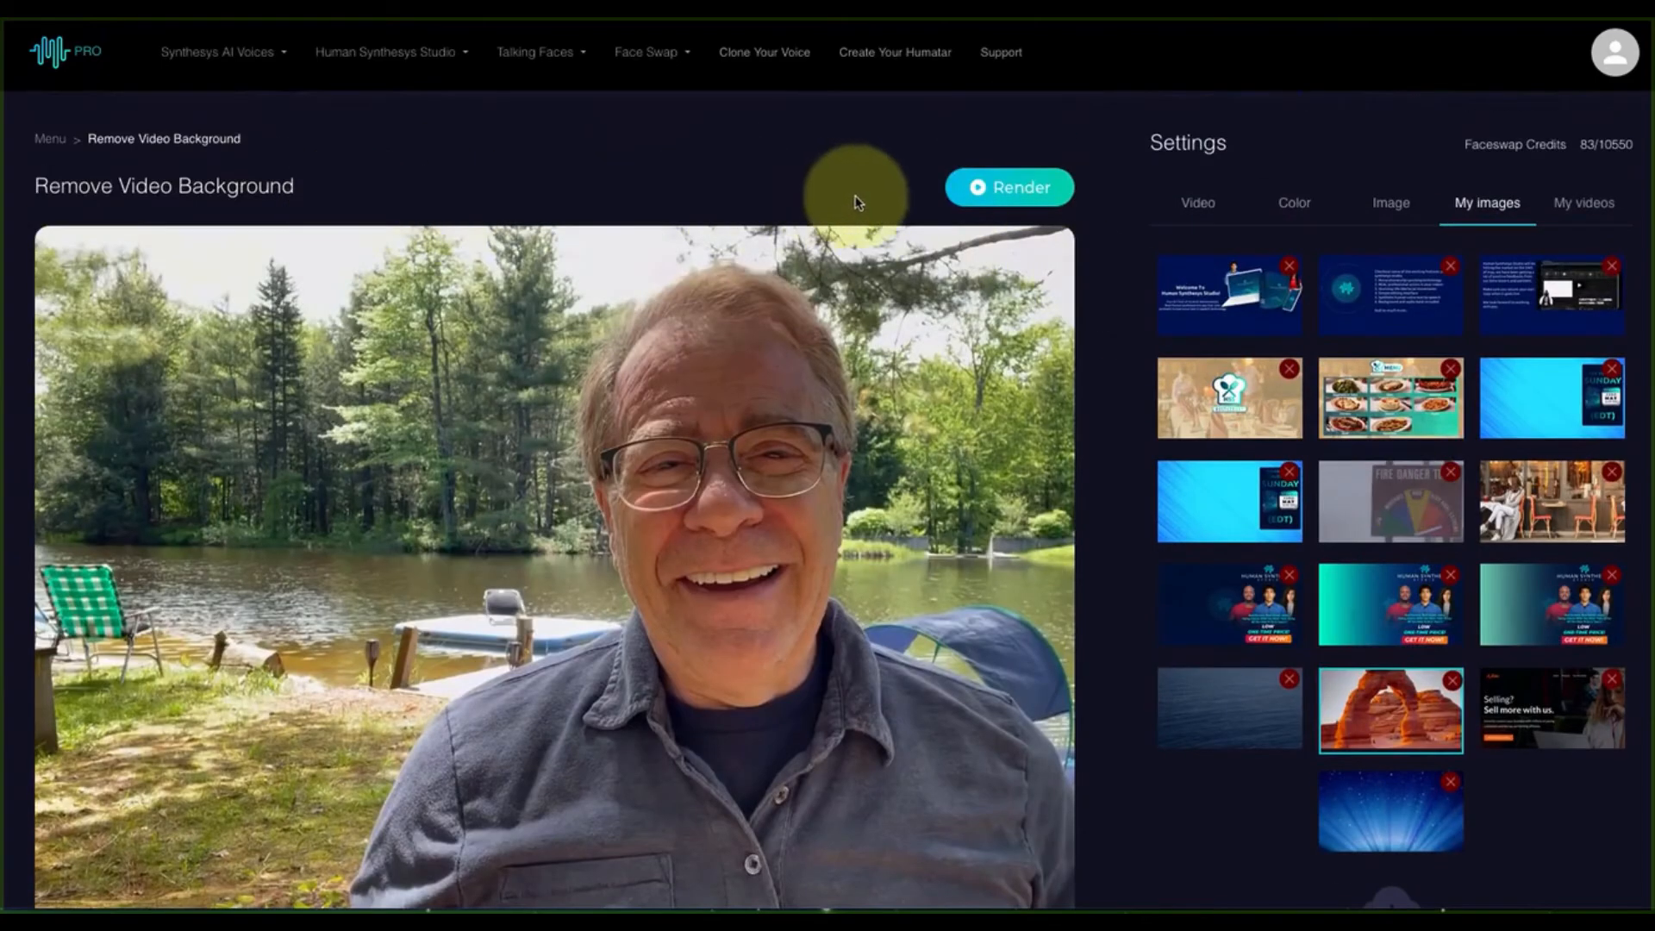
{"action": "left_click", "coordinate": [1004, 192]}
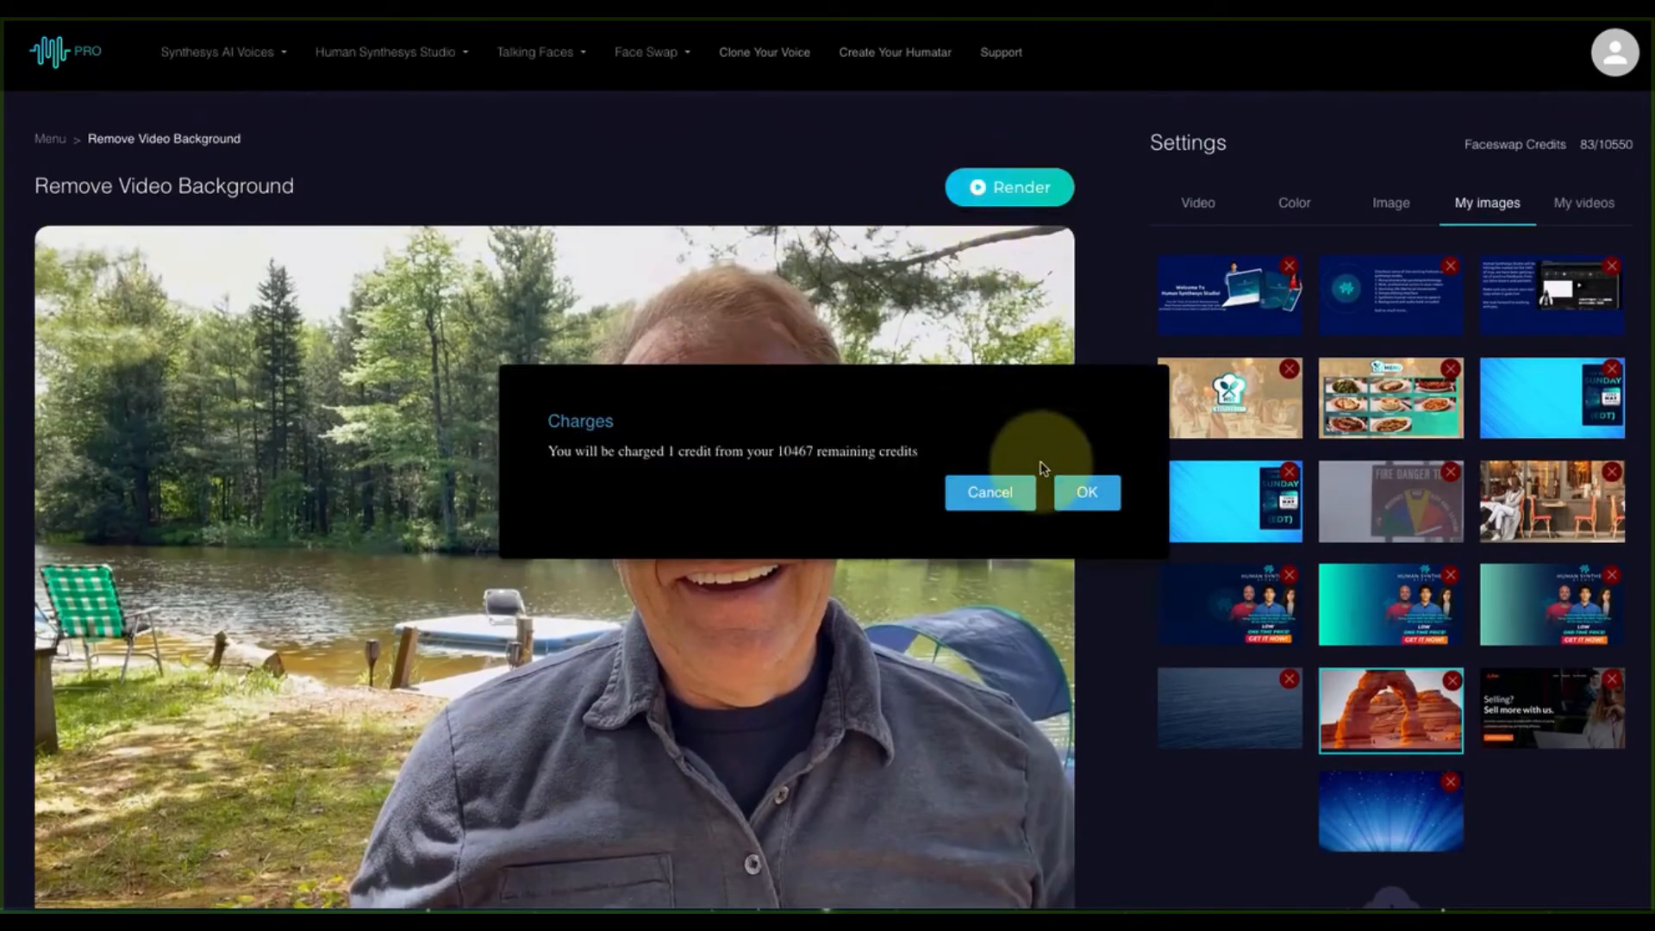
{"action": "left_click", "coordinate": [1087, 497]}
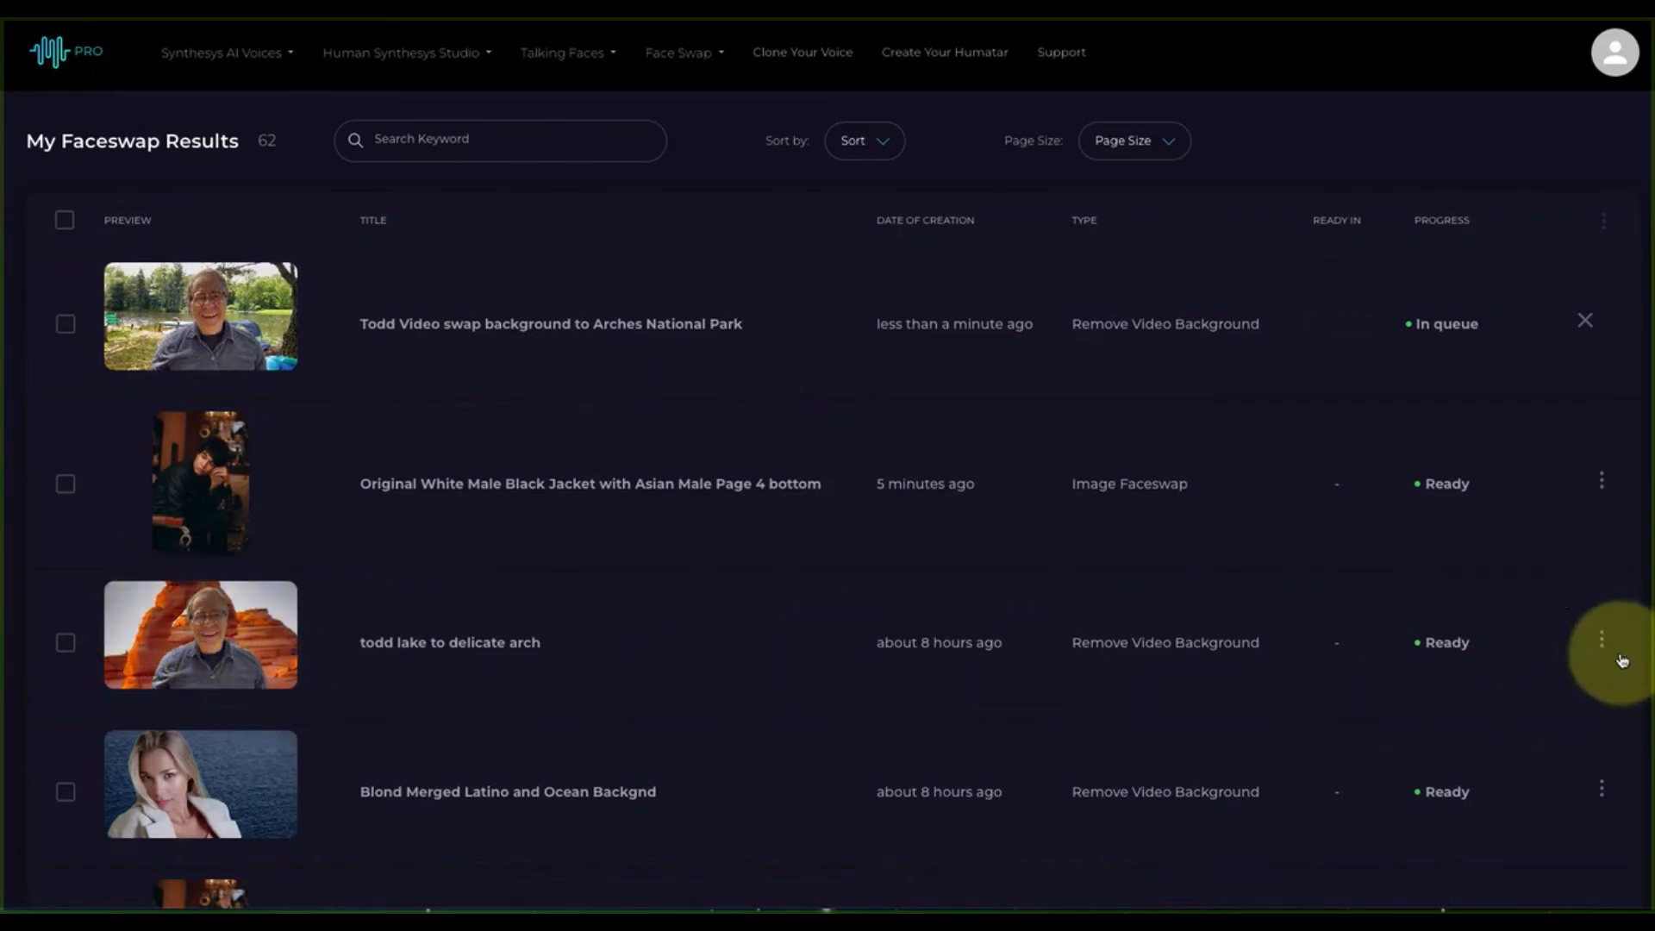
- Play the earlier finished delicate arch background-swap video from the results list
{"action": "left_click", "coordinate": [1601, 639]}
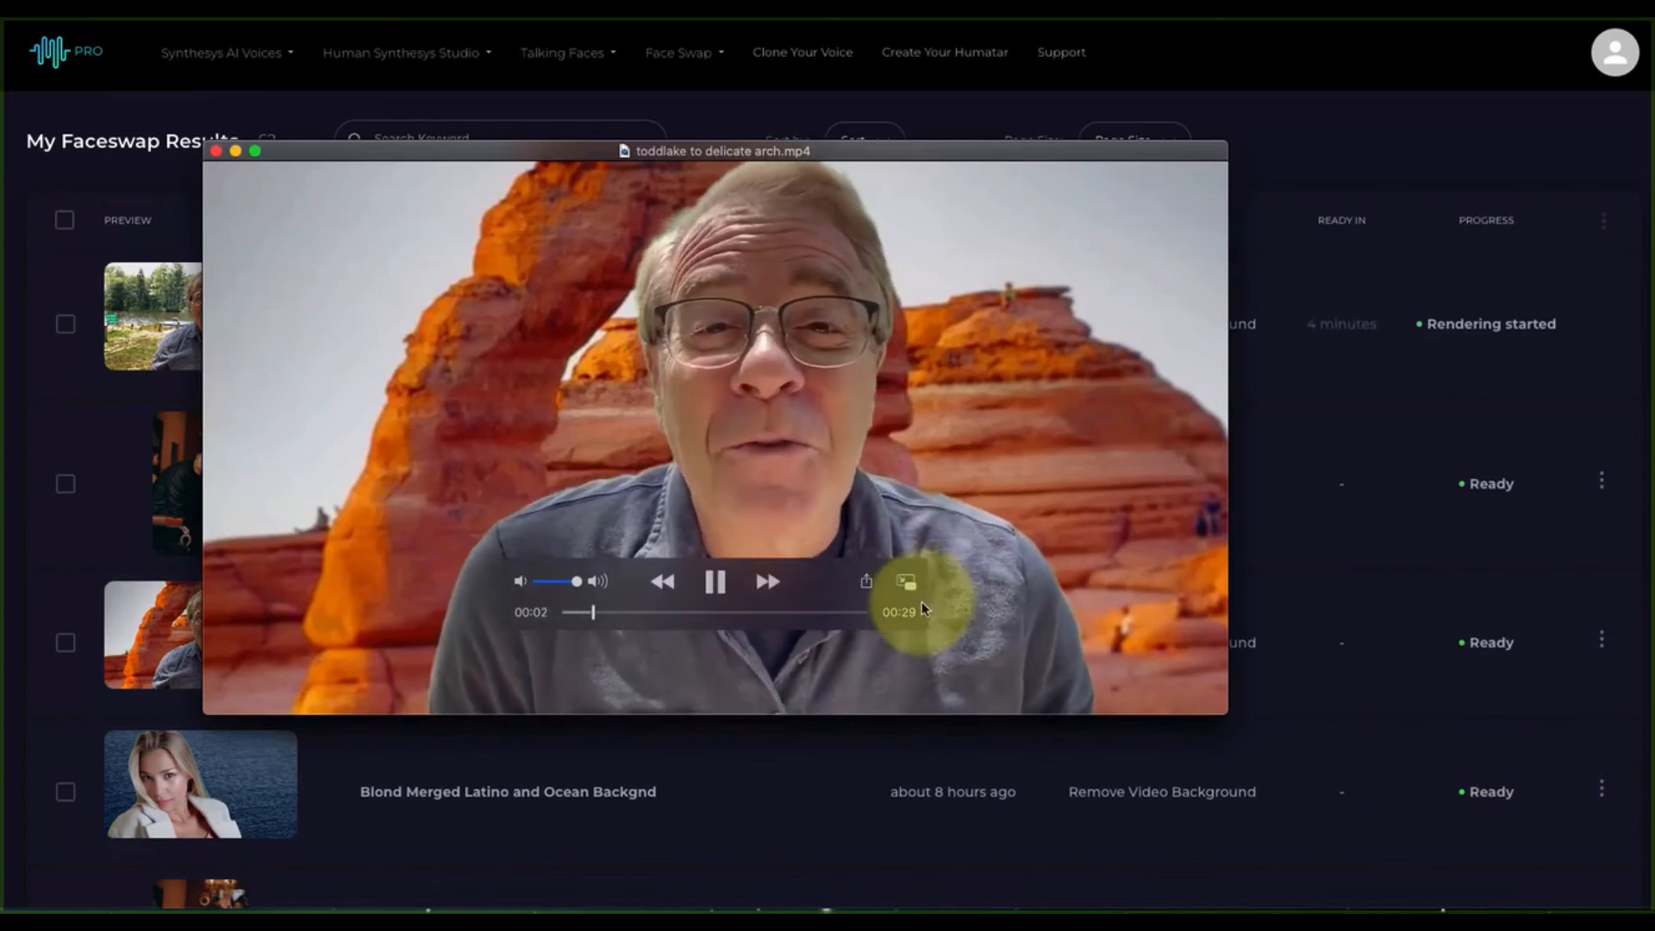
- Pause the delicate arch background-swap video and close its player
{"action": "left_click", "coordinate": [715, 582]}
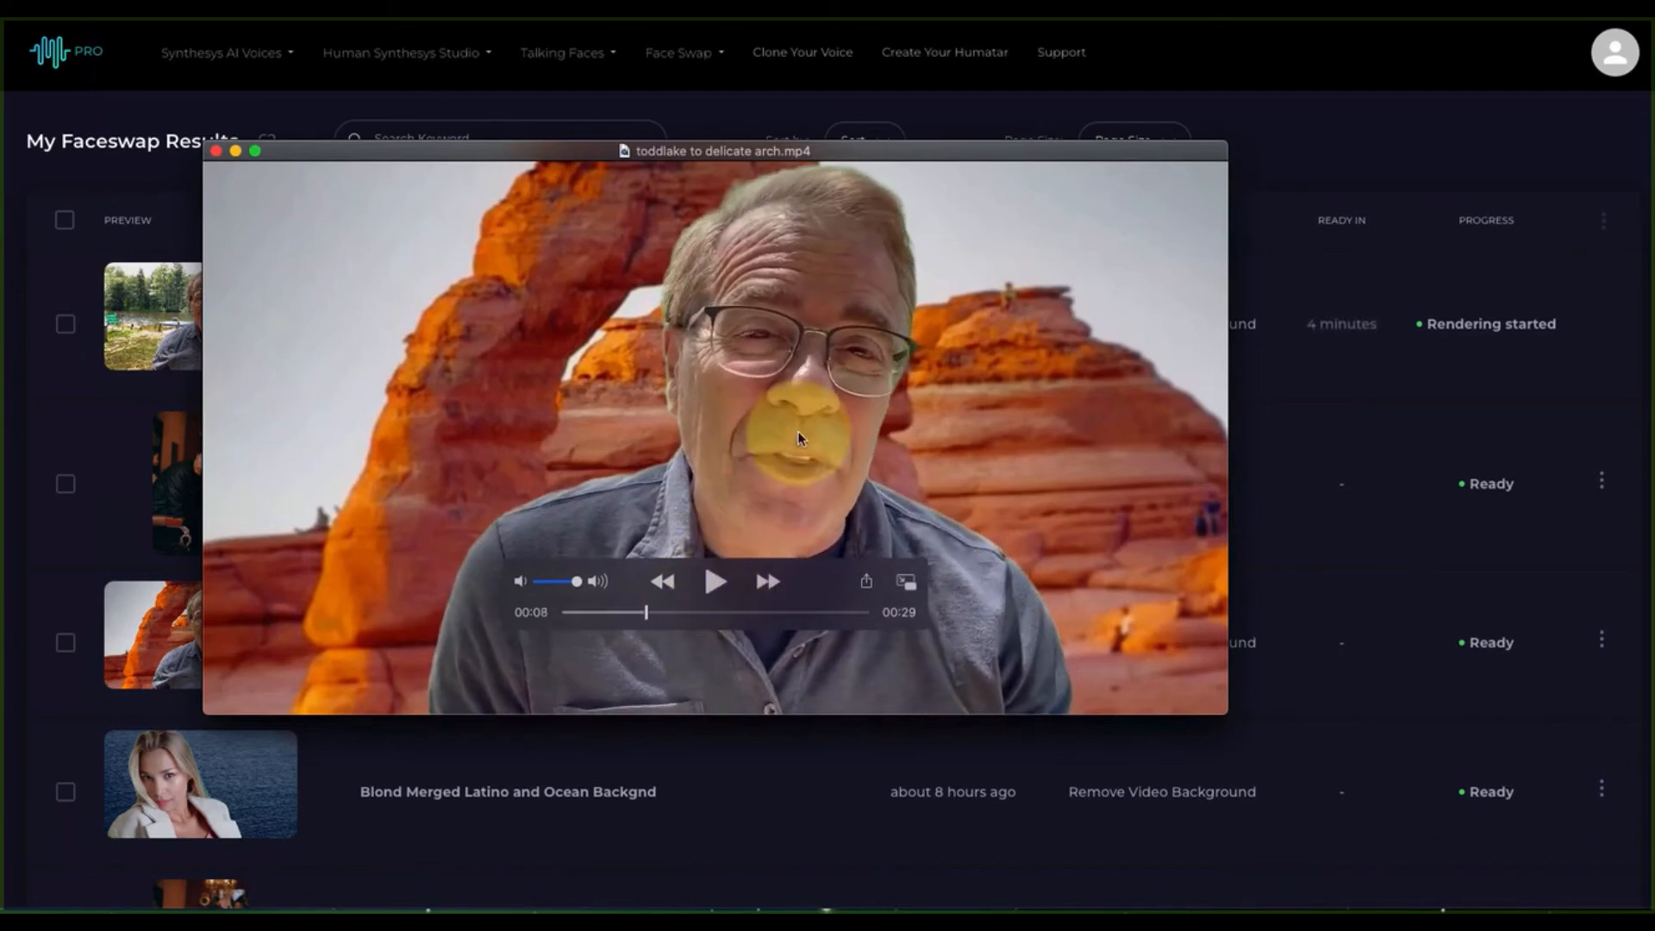
{"action": "left_click", "coordinate": [216, 152]}
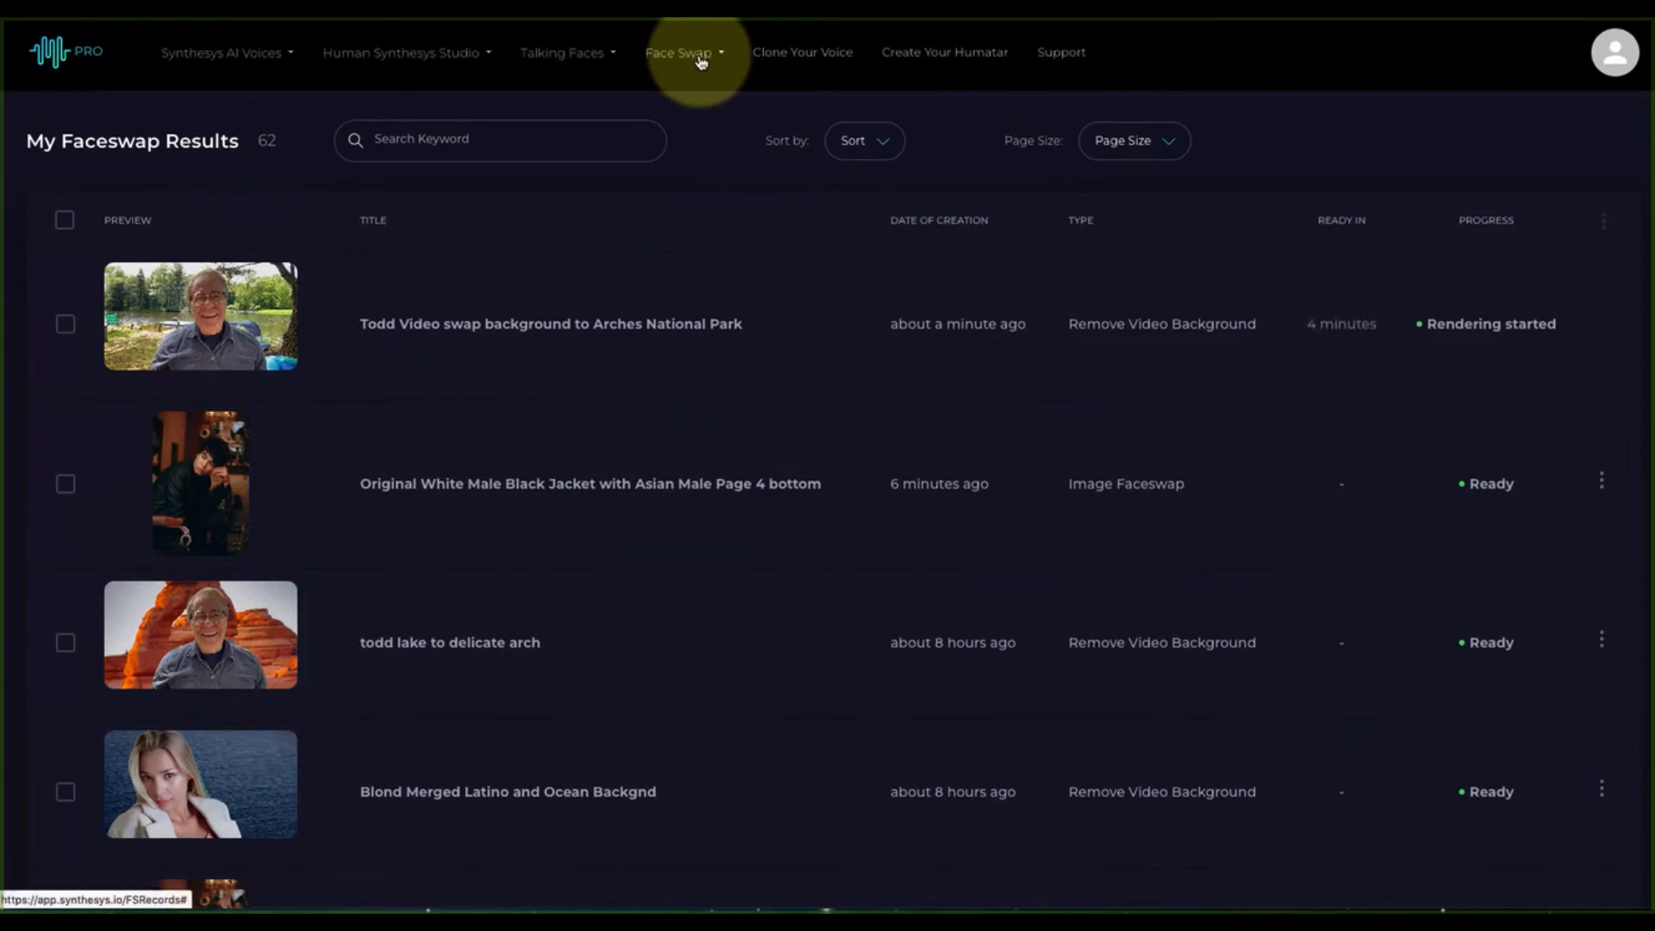
- Start a new video face swap and upload ablondwomanoriginal.mp4 as the source video
{"action": "left_click", "coordinate": [701, 59]}
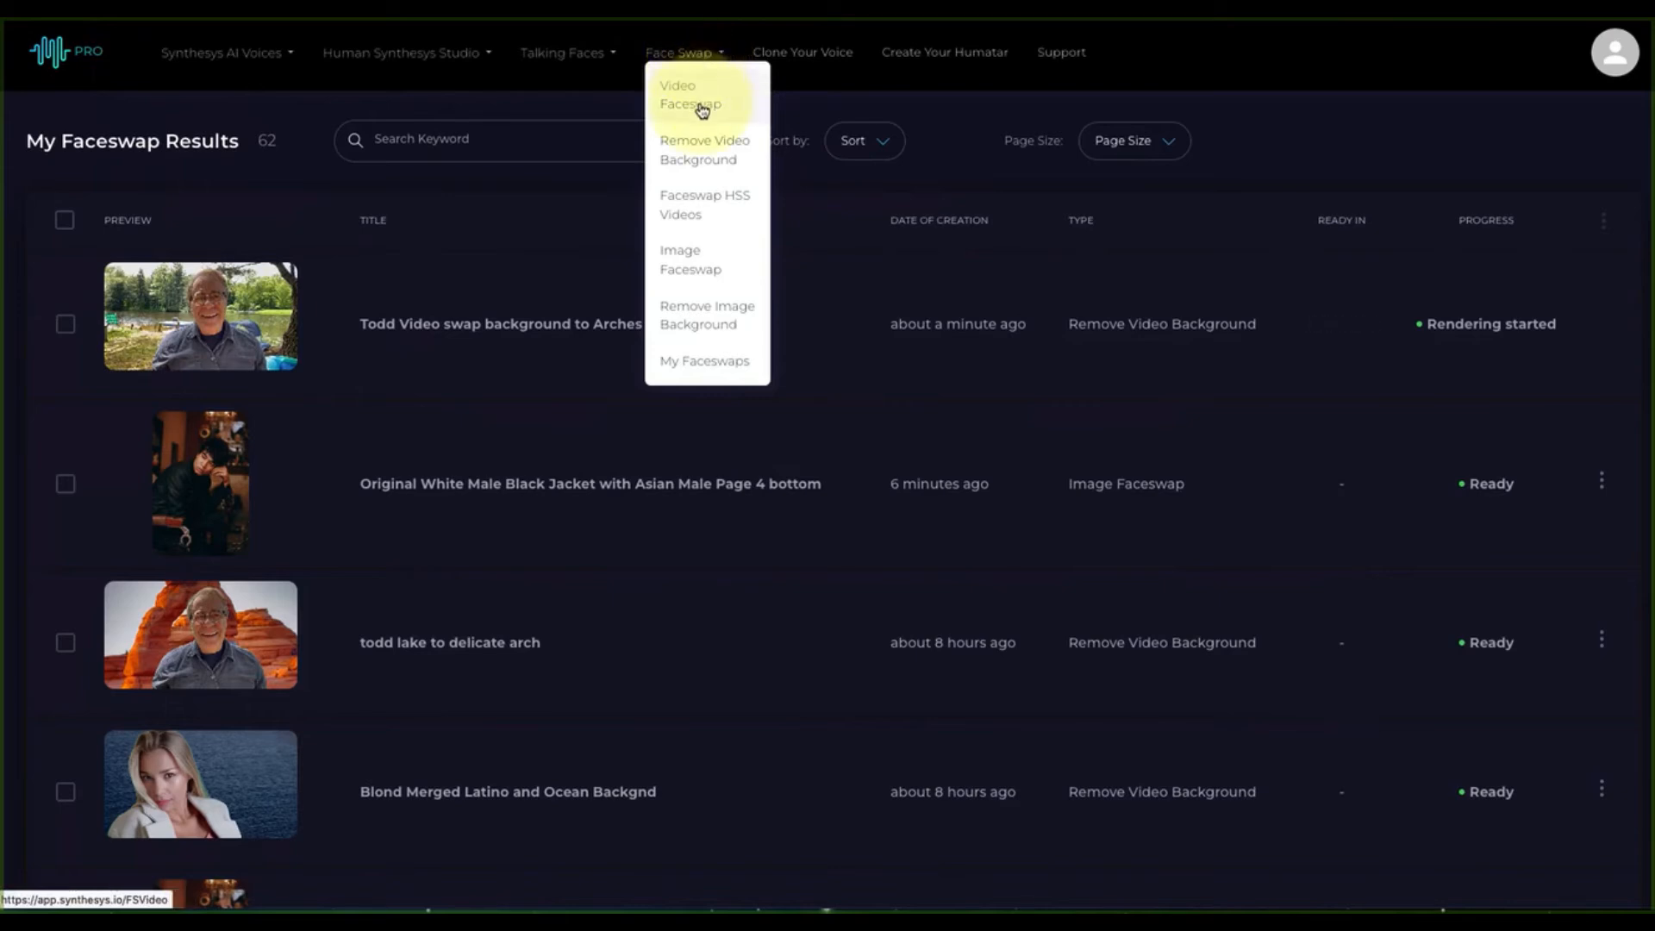
{"action": "left_click", "coordinate": [700, 102]}
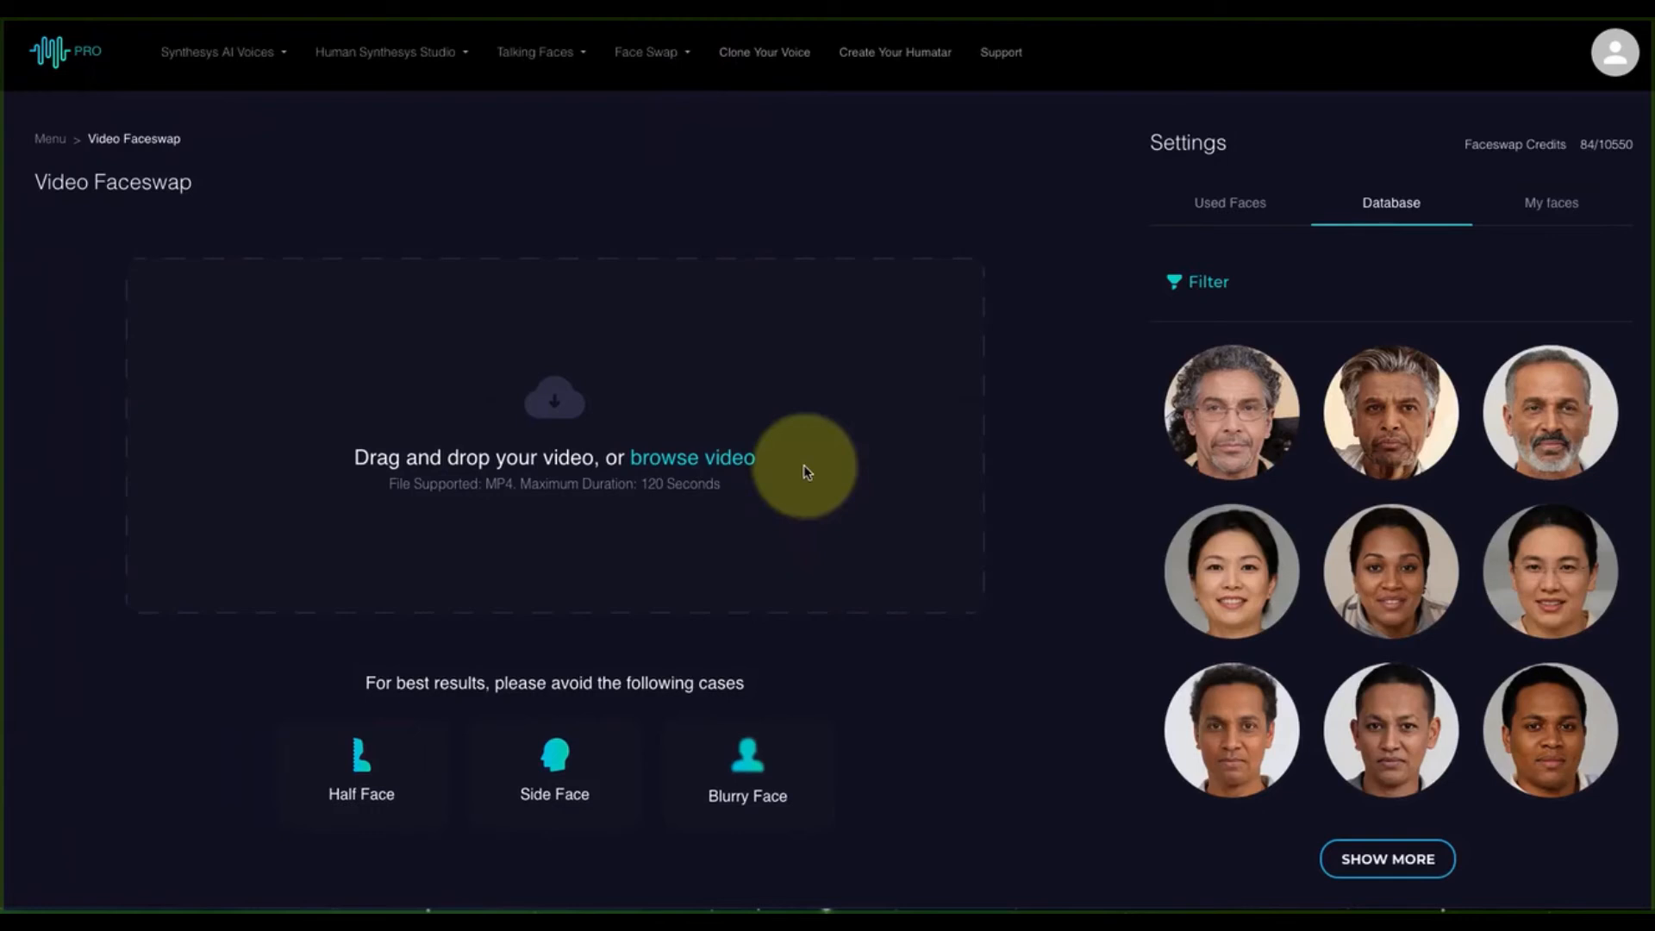
{"action": "left_click", "coordinate": [709, 470]}
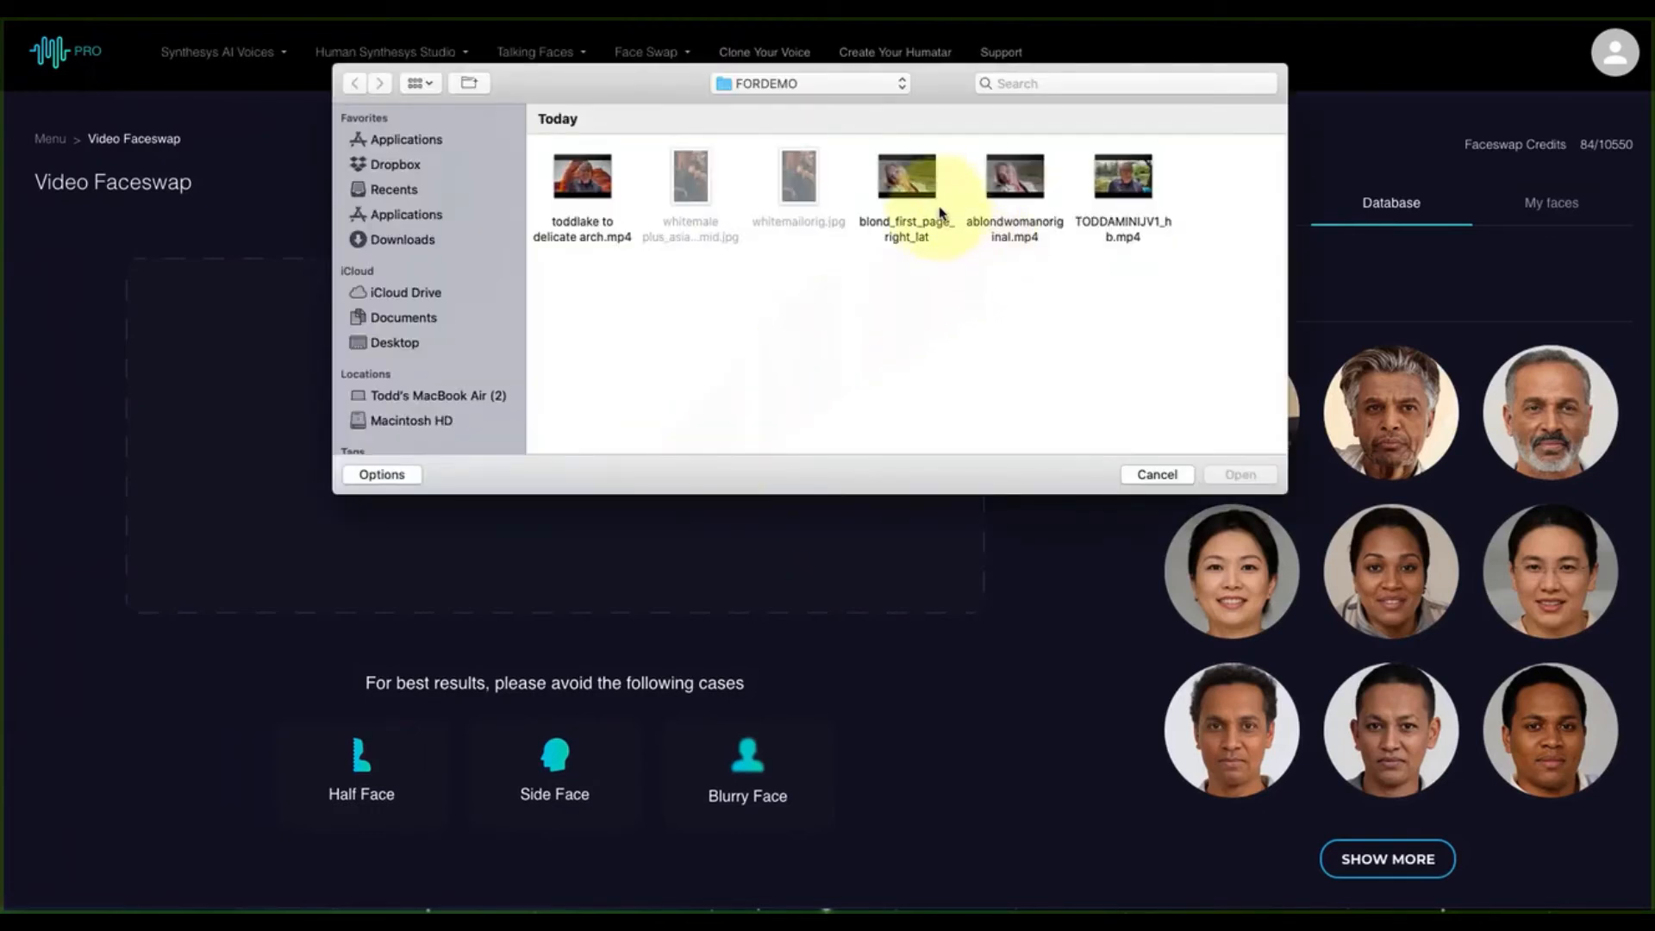
{"action": "left_click", "coordinate": [1009, 196]}
{"action": "left_click", "coordinate": [1242, 474]}
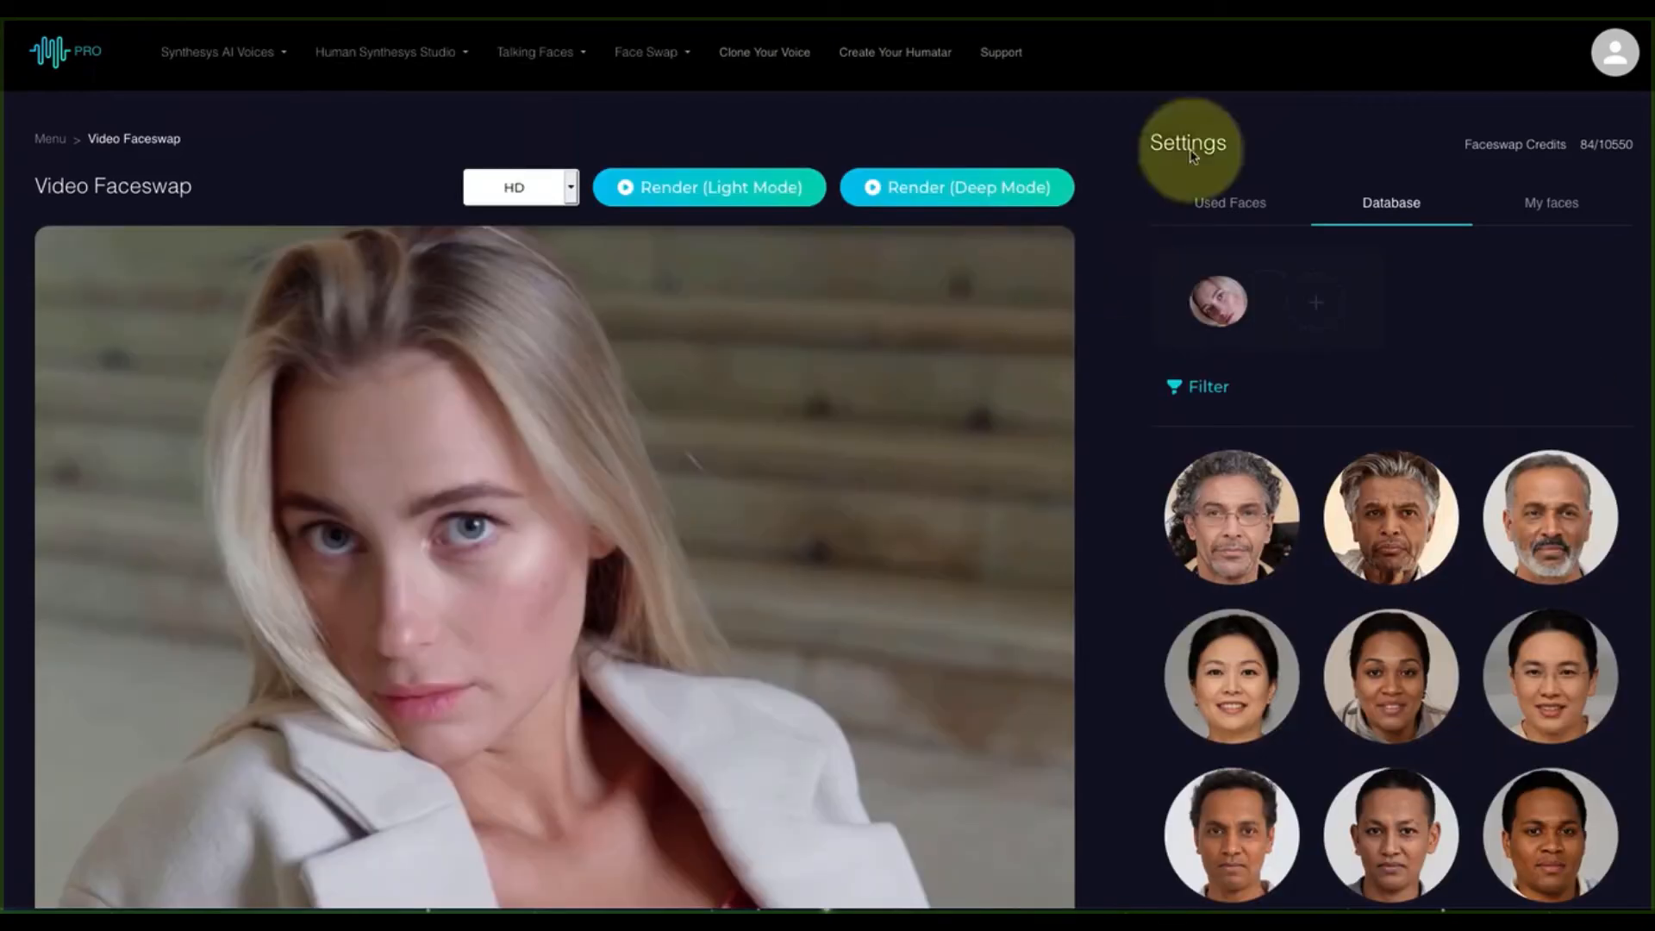
- Filter the database faces to Female, Adult and Latino, and choose the woman with pulled-back dark hair as the replacement face
{"action": "scroll", "coordinate": [1124, 257], "scroll_direction": "down", "scroll_amount": 1}
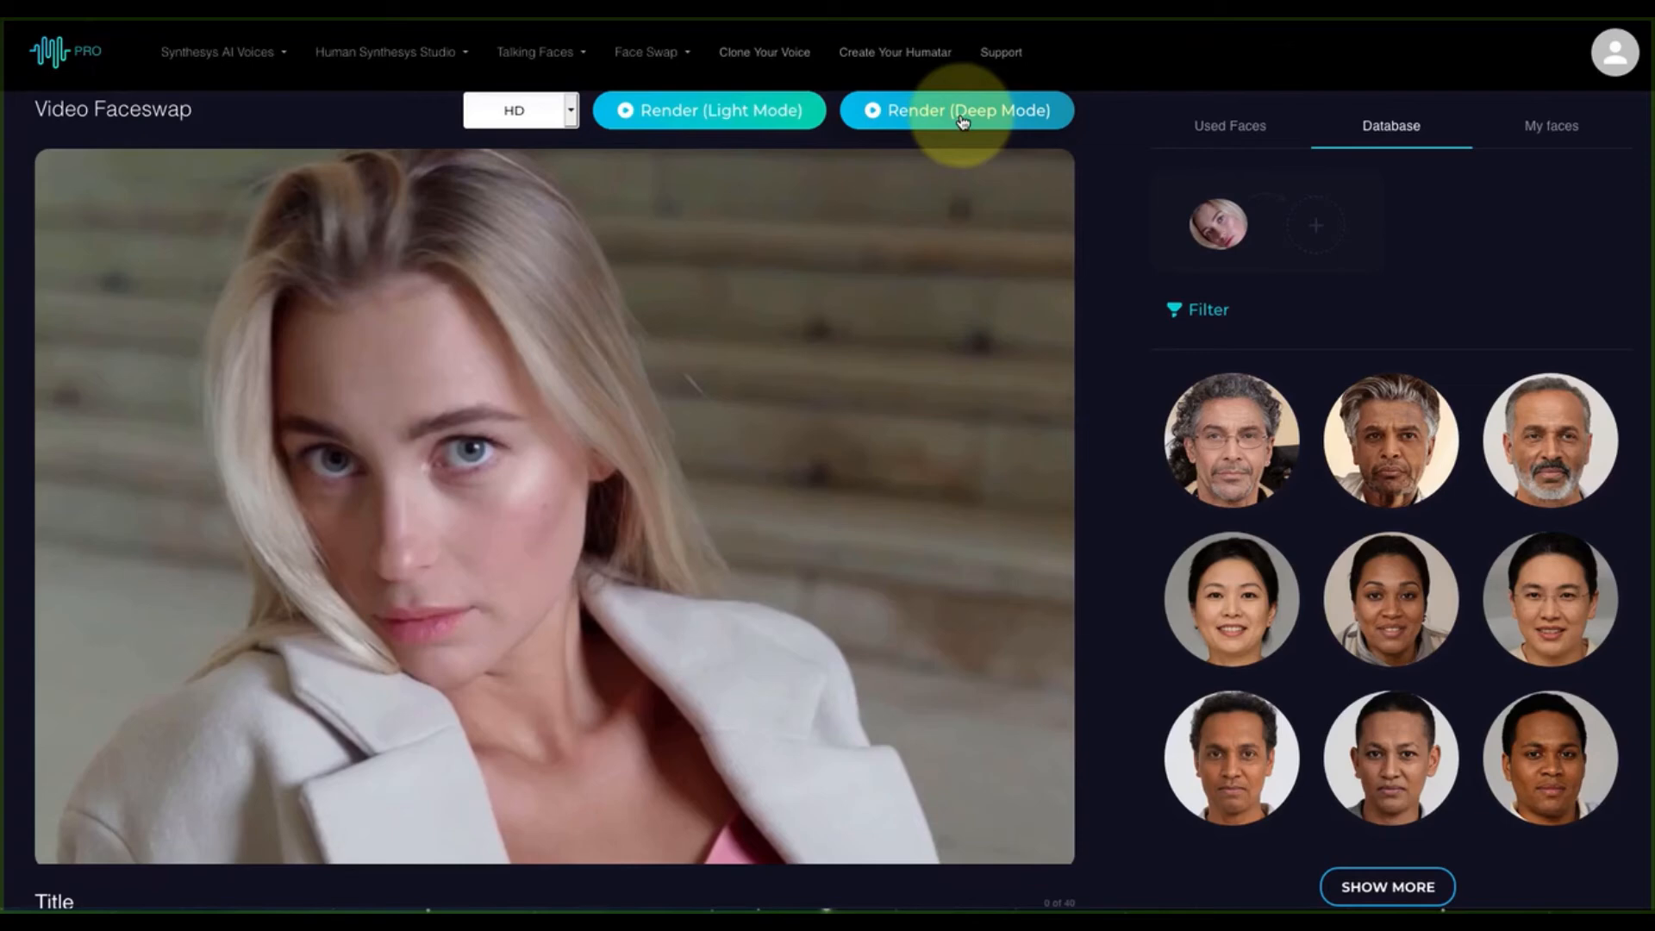
{"action": "scroll", "coordinate": [908, 472], "scroll_direction": "up", "scroll_amount": 1}
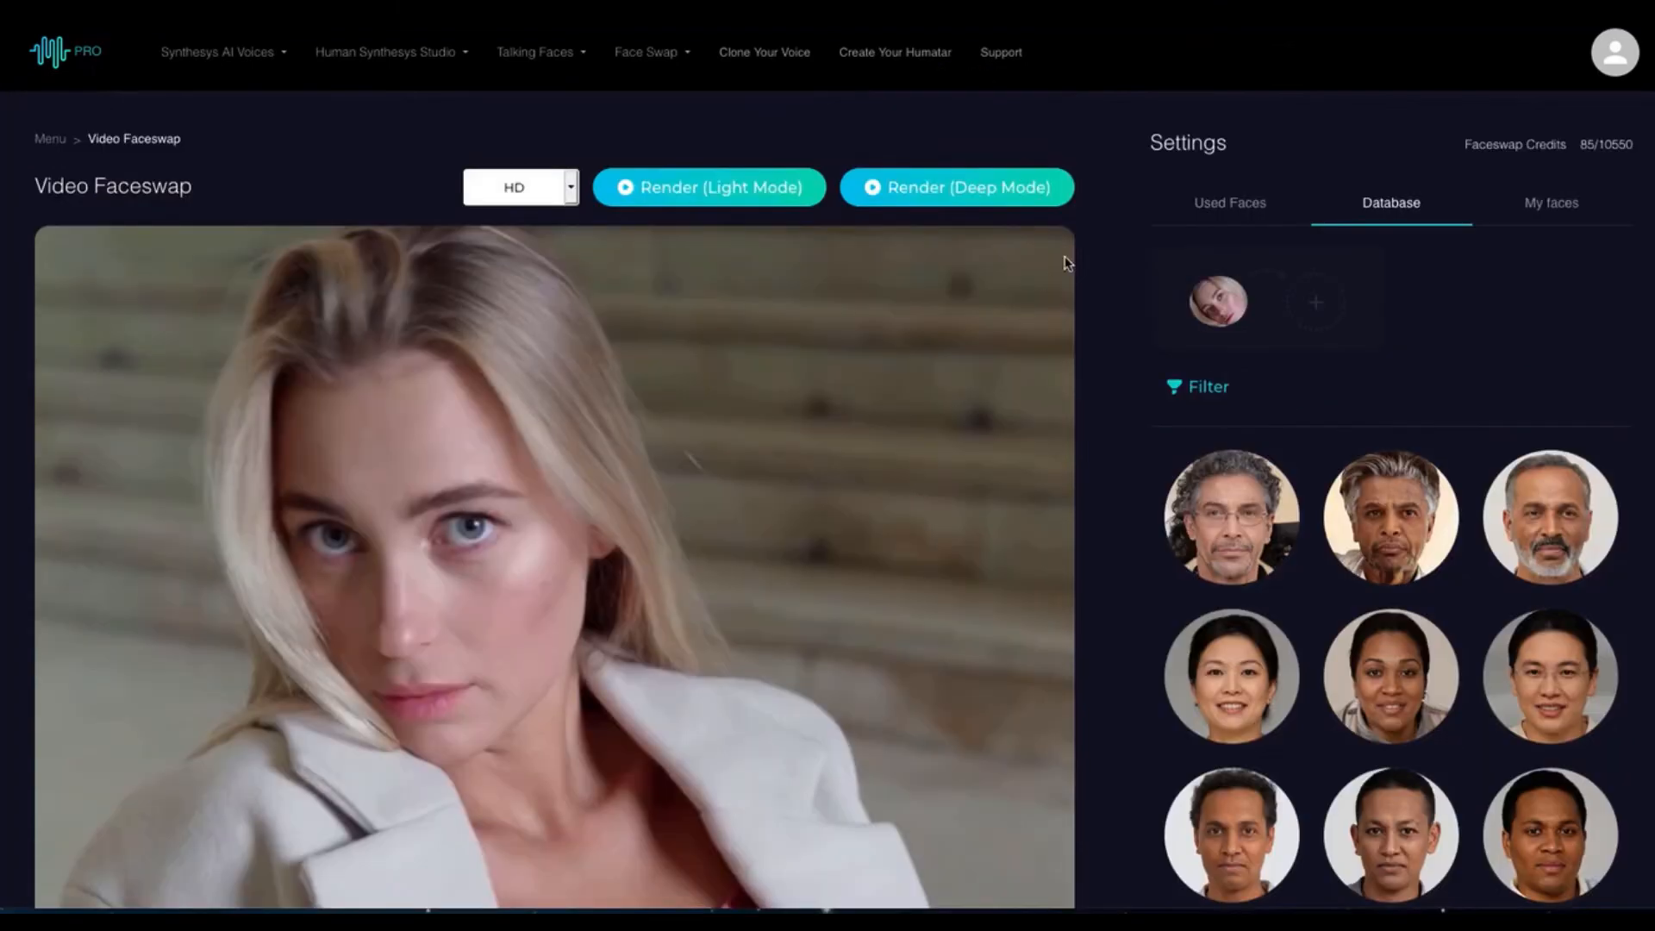
{"action": "left_click", "coordinate": [1205, 388]}
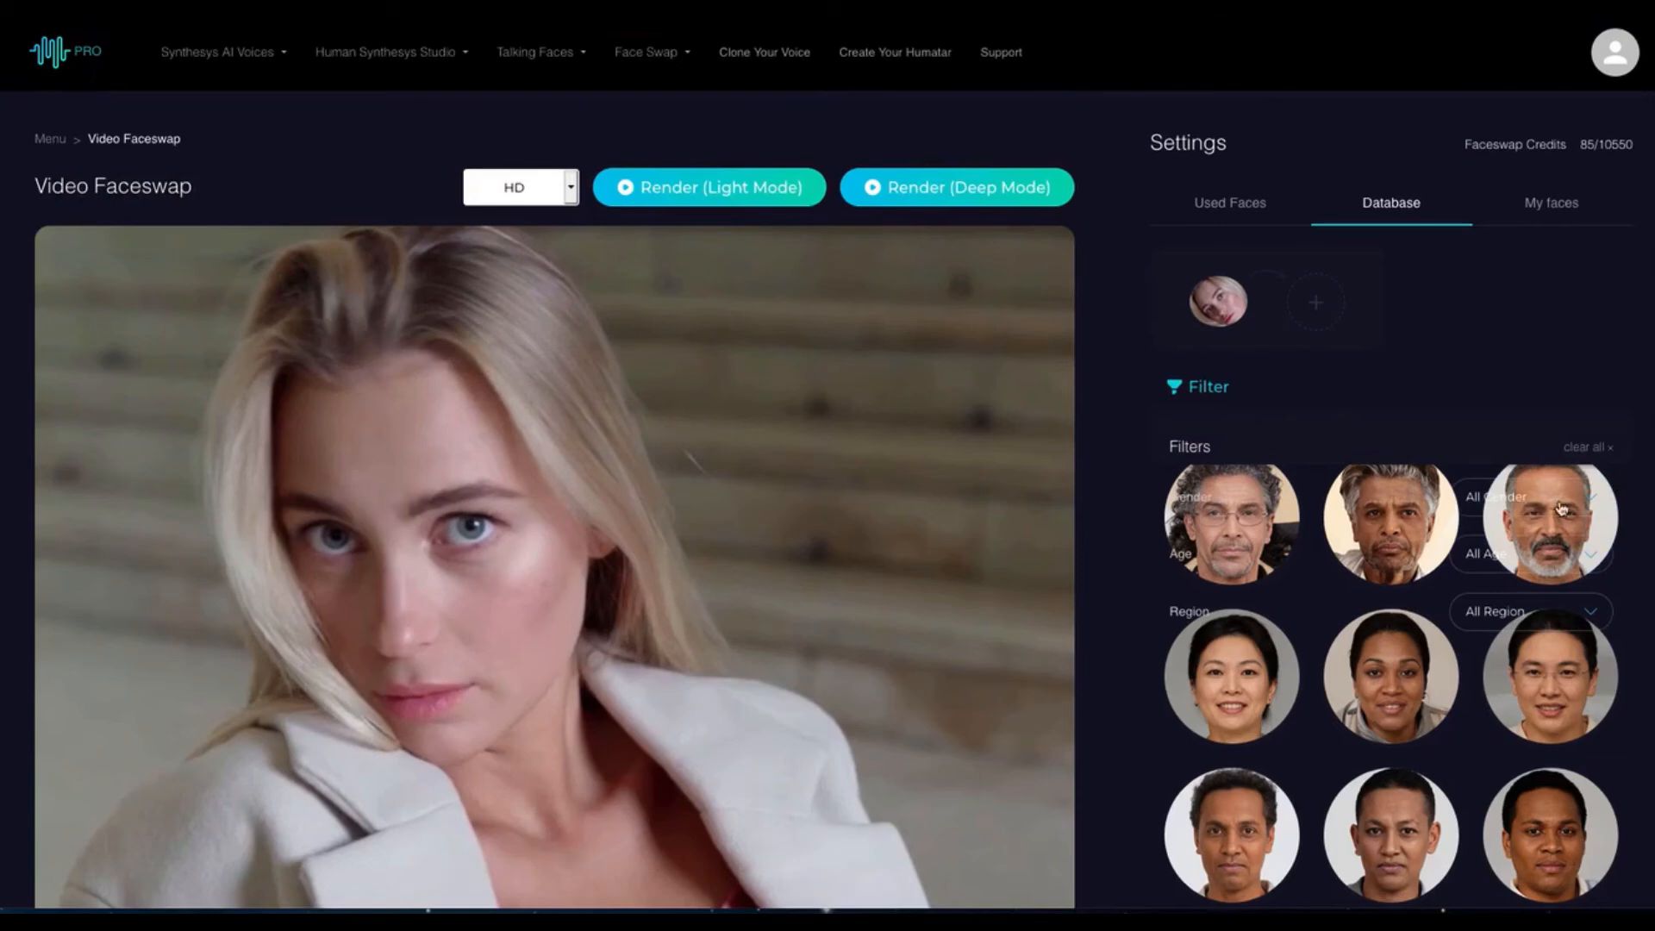
{"action": "left_click", "coordinate": [1589, 503]}
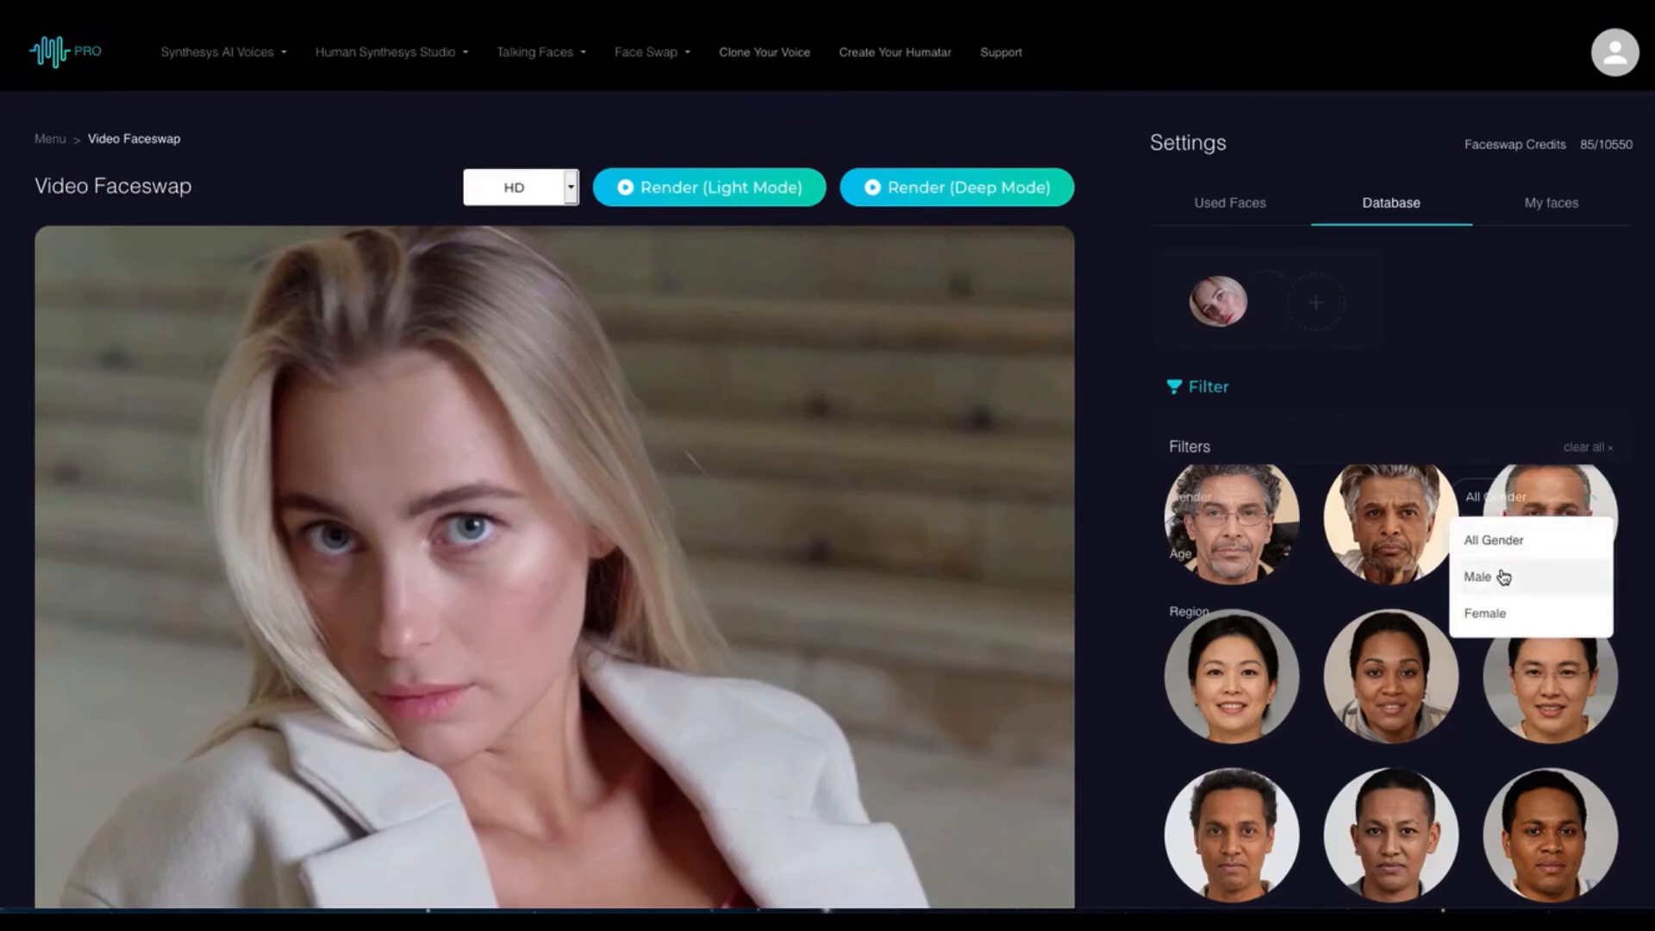
{"action": "left_click", "coordinate": [1498, 617]}
{"action": "left_click", "coordinate": [1589, 559]}
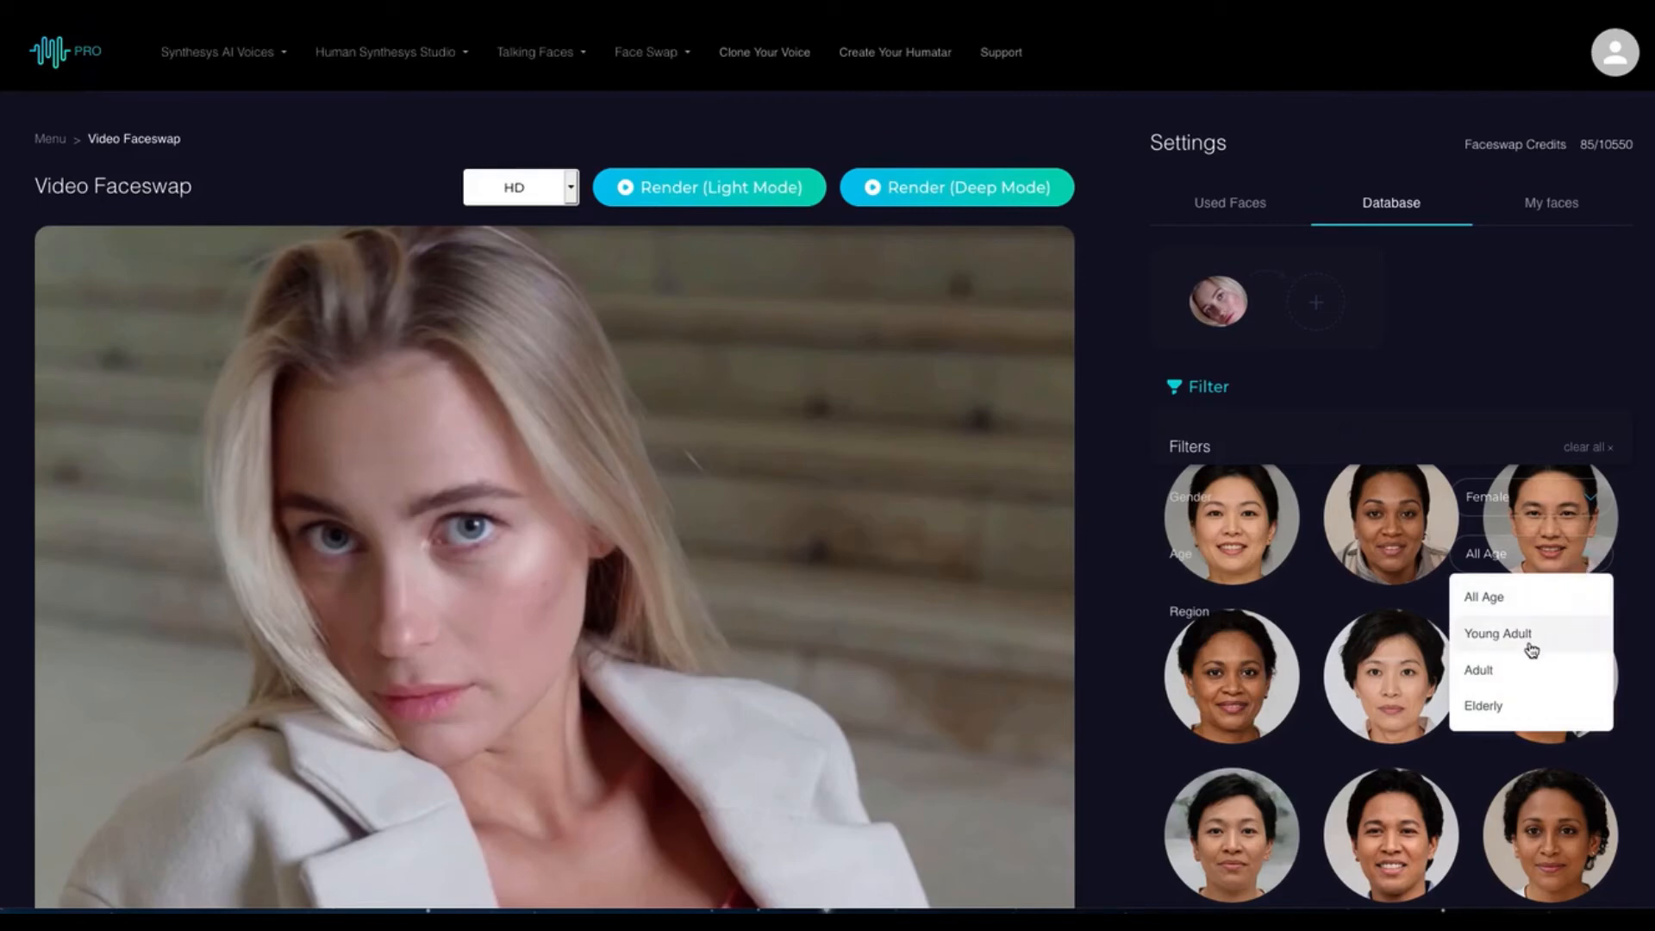
{"action": "left_click", "coordinate": [1513, 682]}
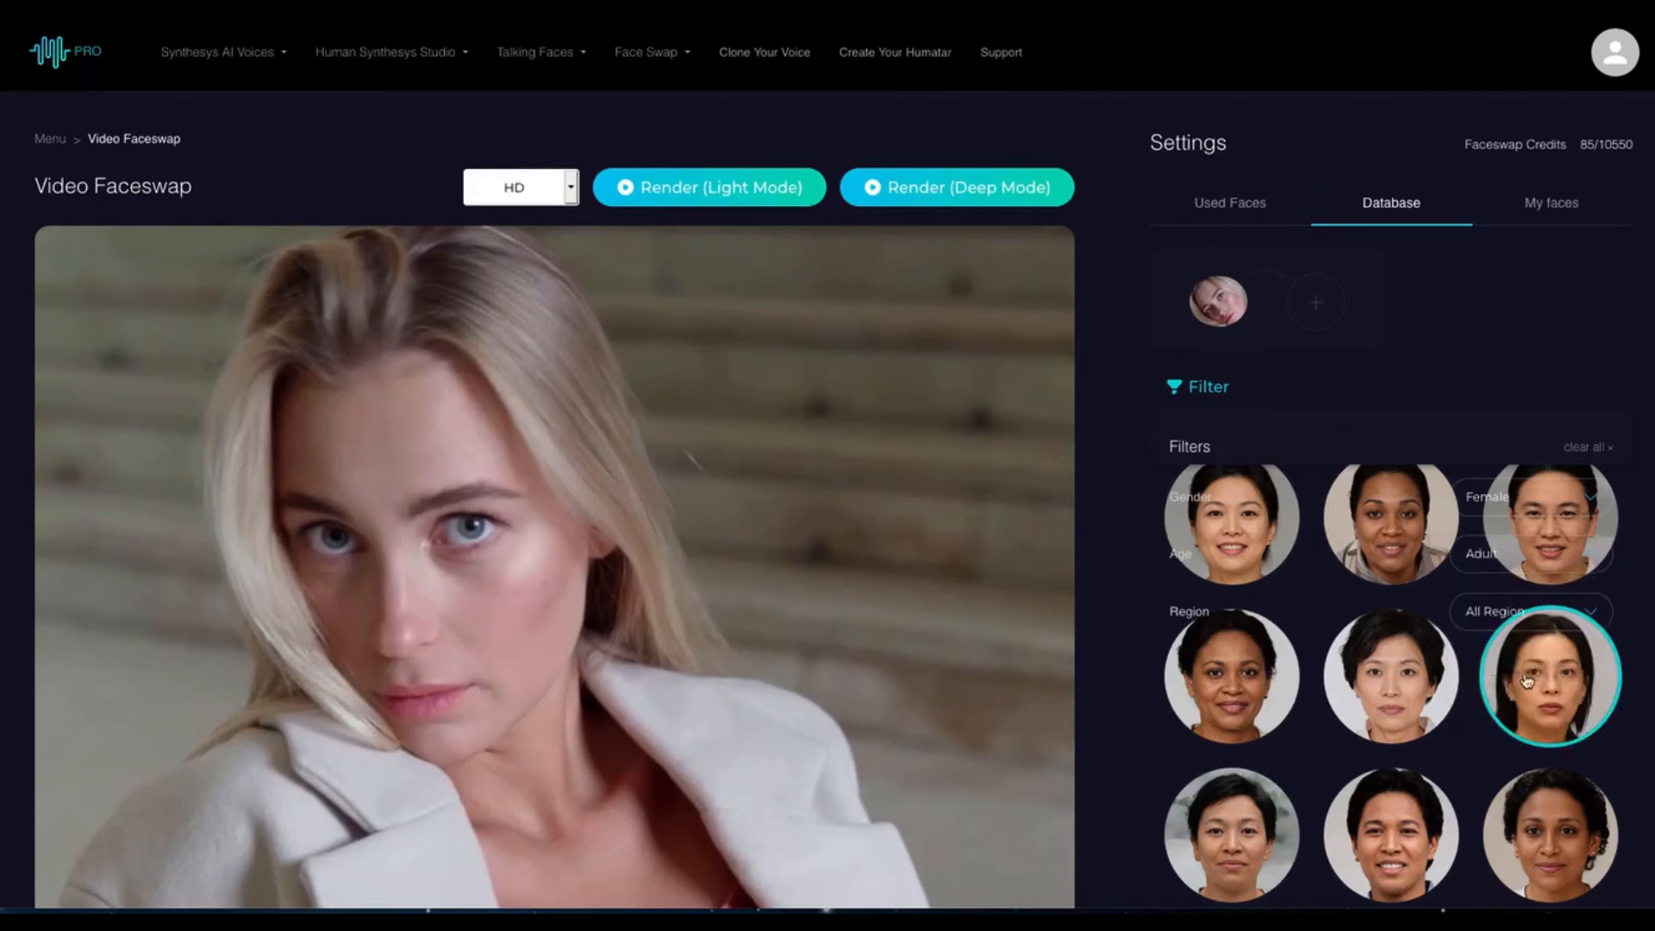
{"action": "left_click", "coordinate": [1595, 615]}
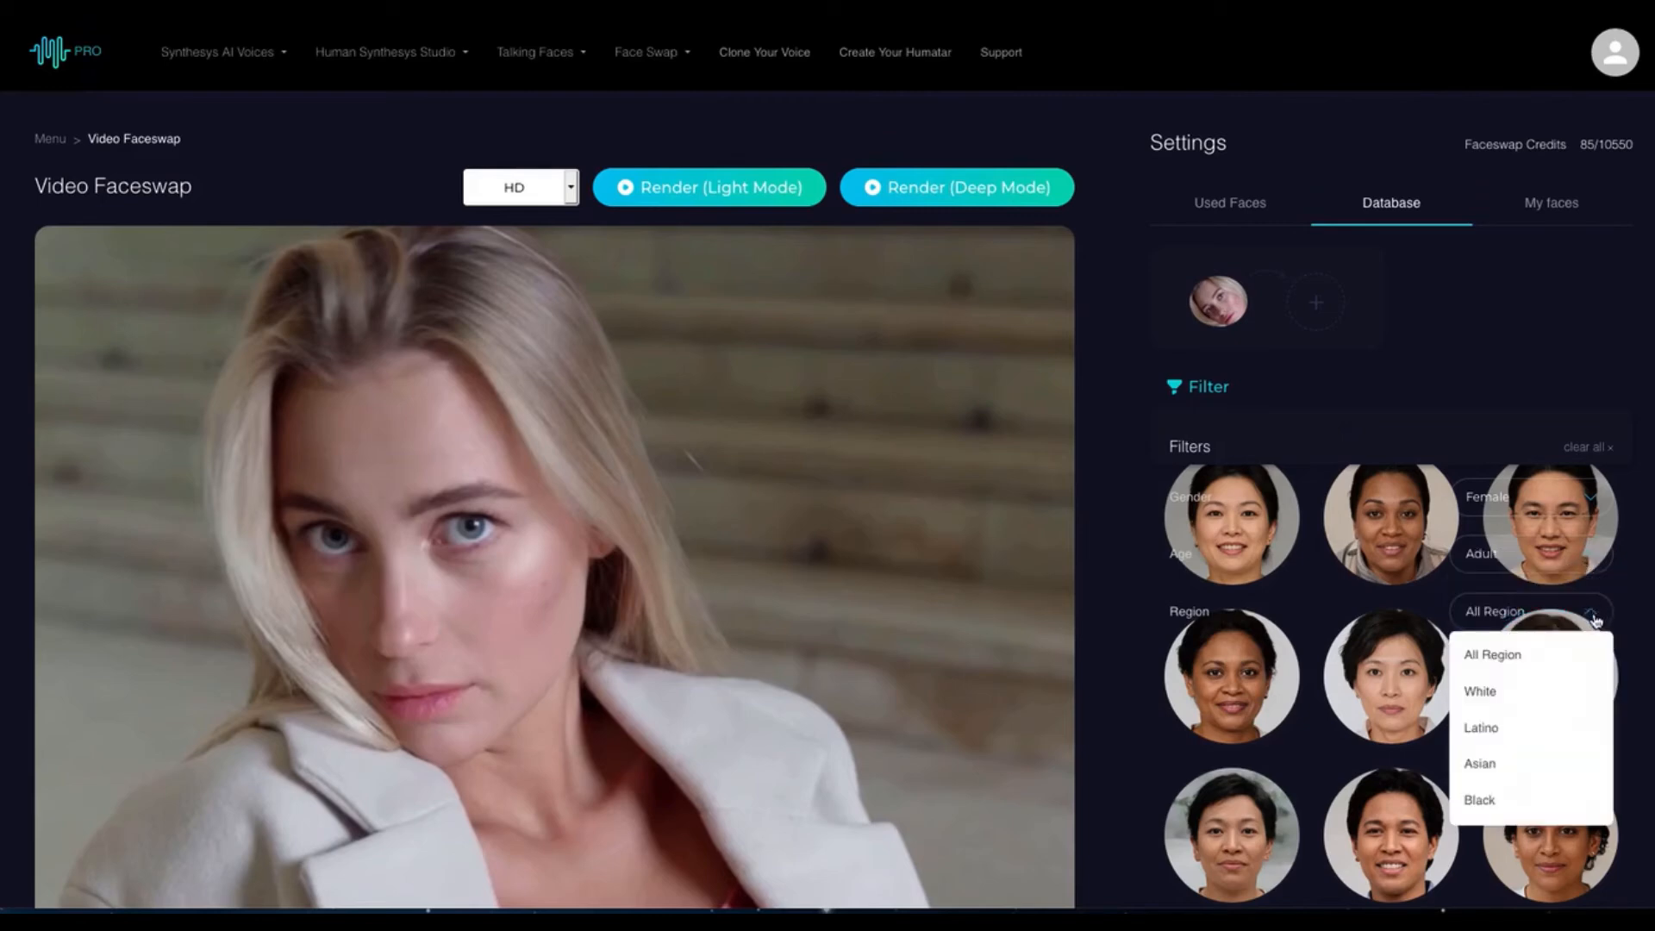
{"action": "left_click", "coordinate": [1494, 734]}
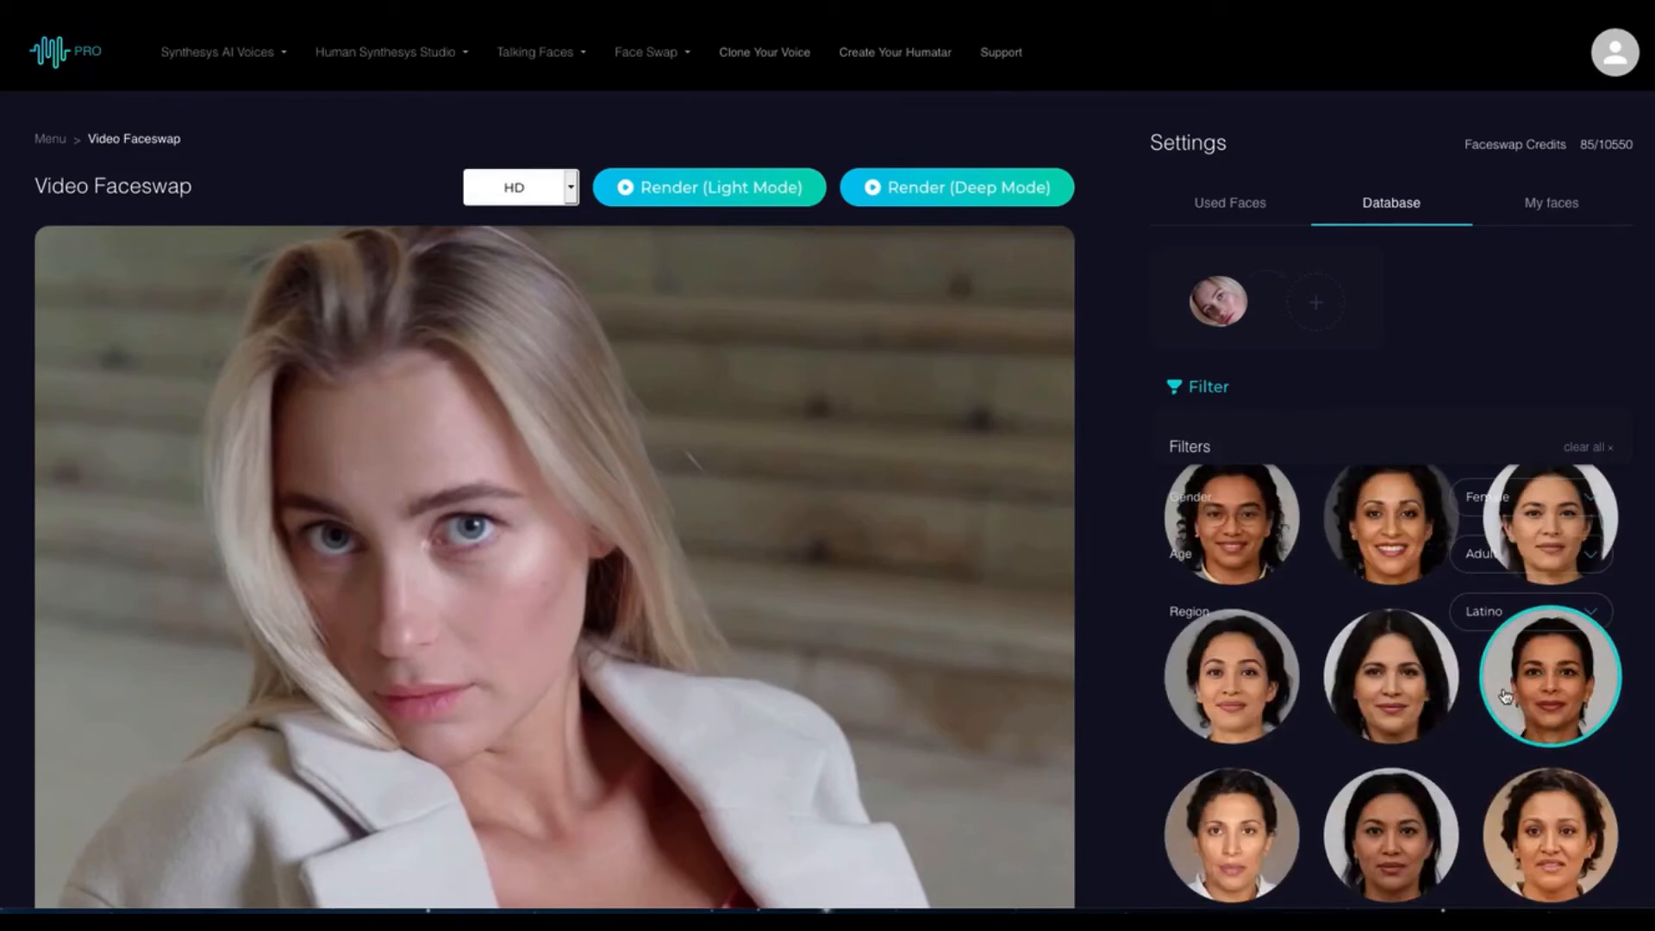
{"action": "left_click", "coordinate": [1537, 695]}
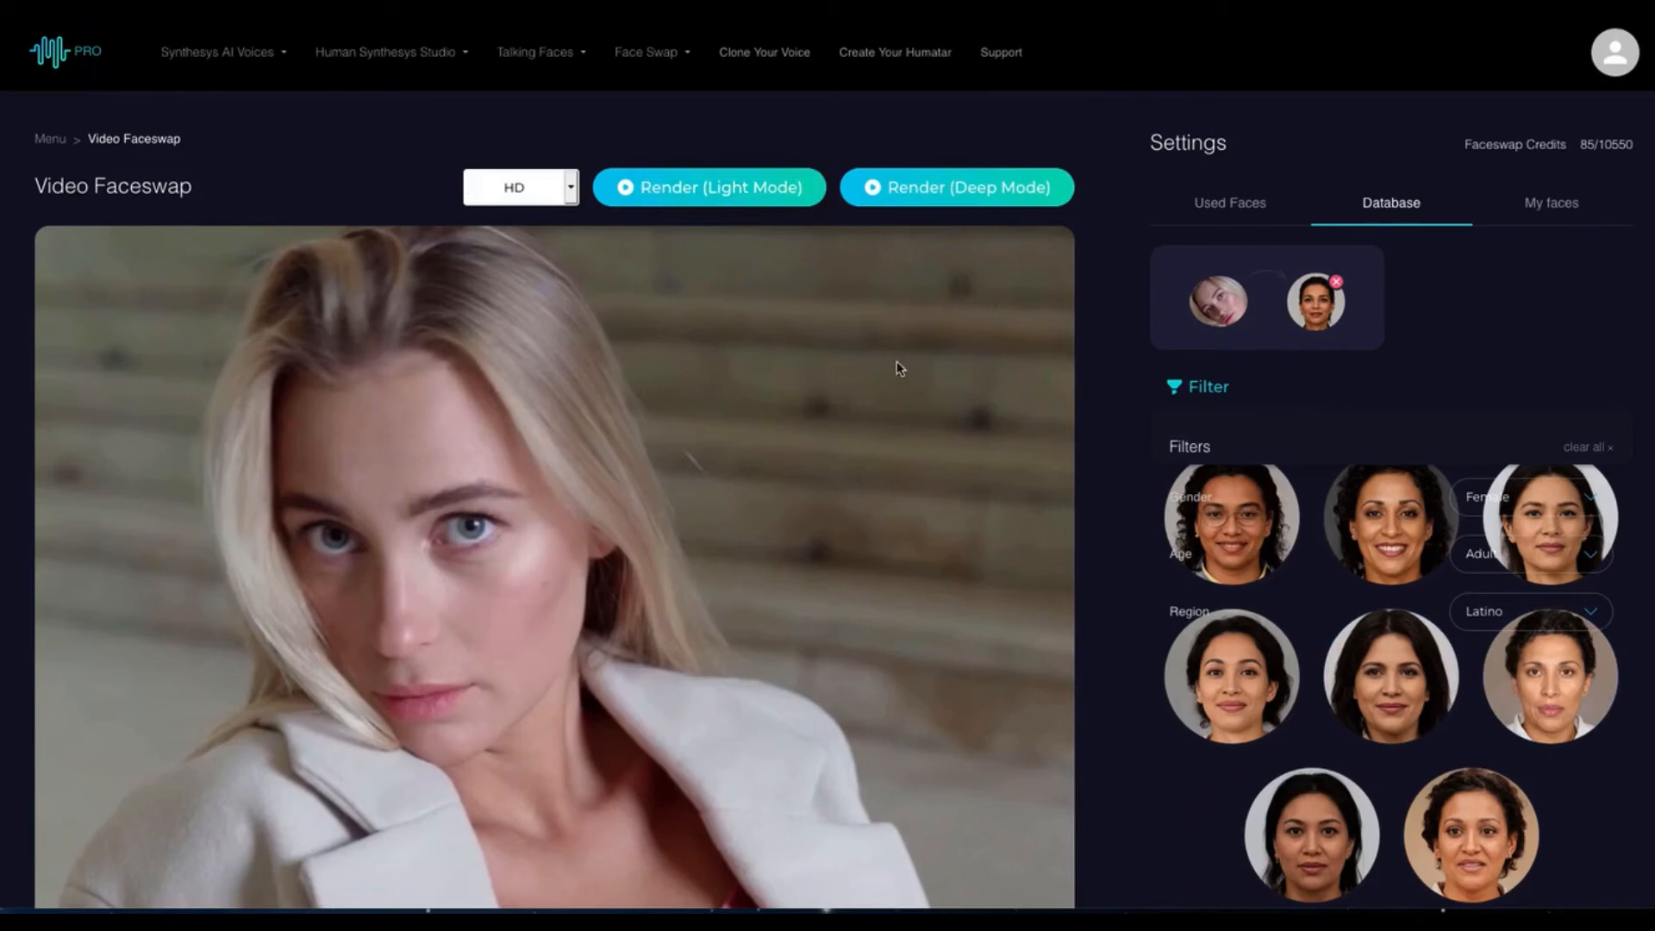
- Title the face-swap video "White female and latino page 1"
{"action": "scroll", "coordinate": [901, 367], "scroll_direction": "down", "scroll_amount": 3}
{"action": "left_click", "coordinate": [160, 793]}
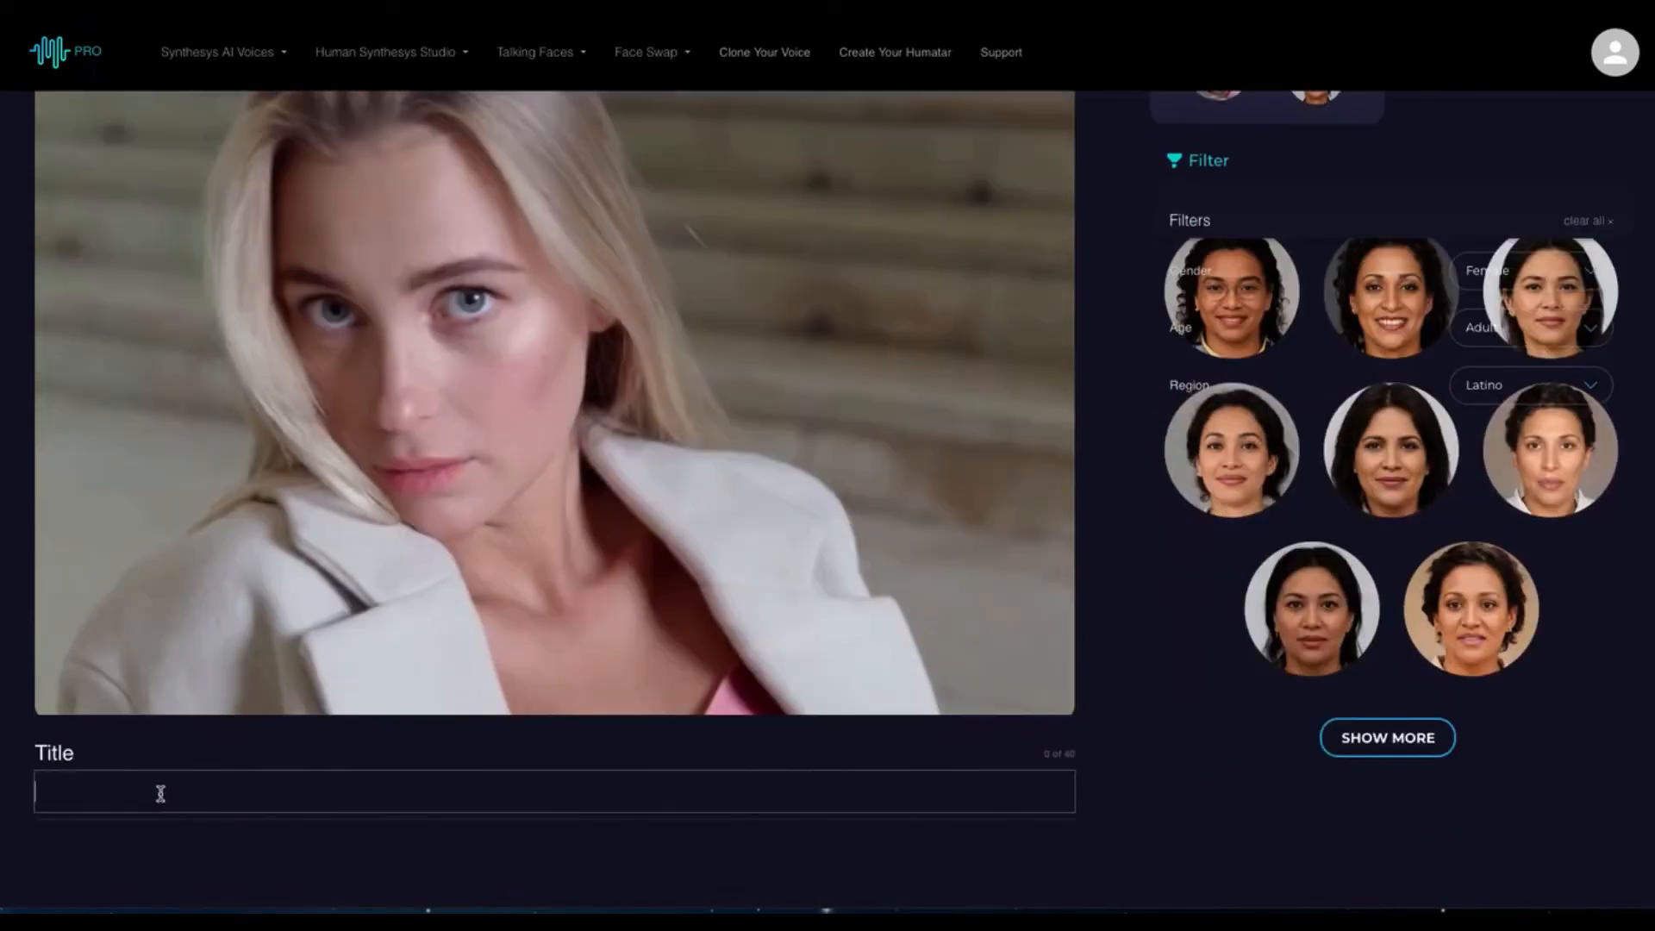
{"action": "type", "text": "White female and lation"}
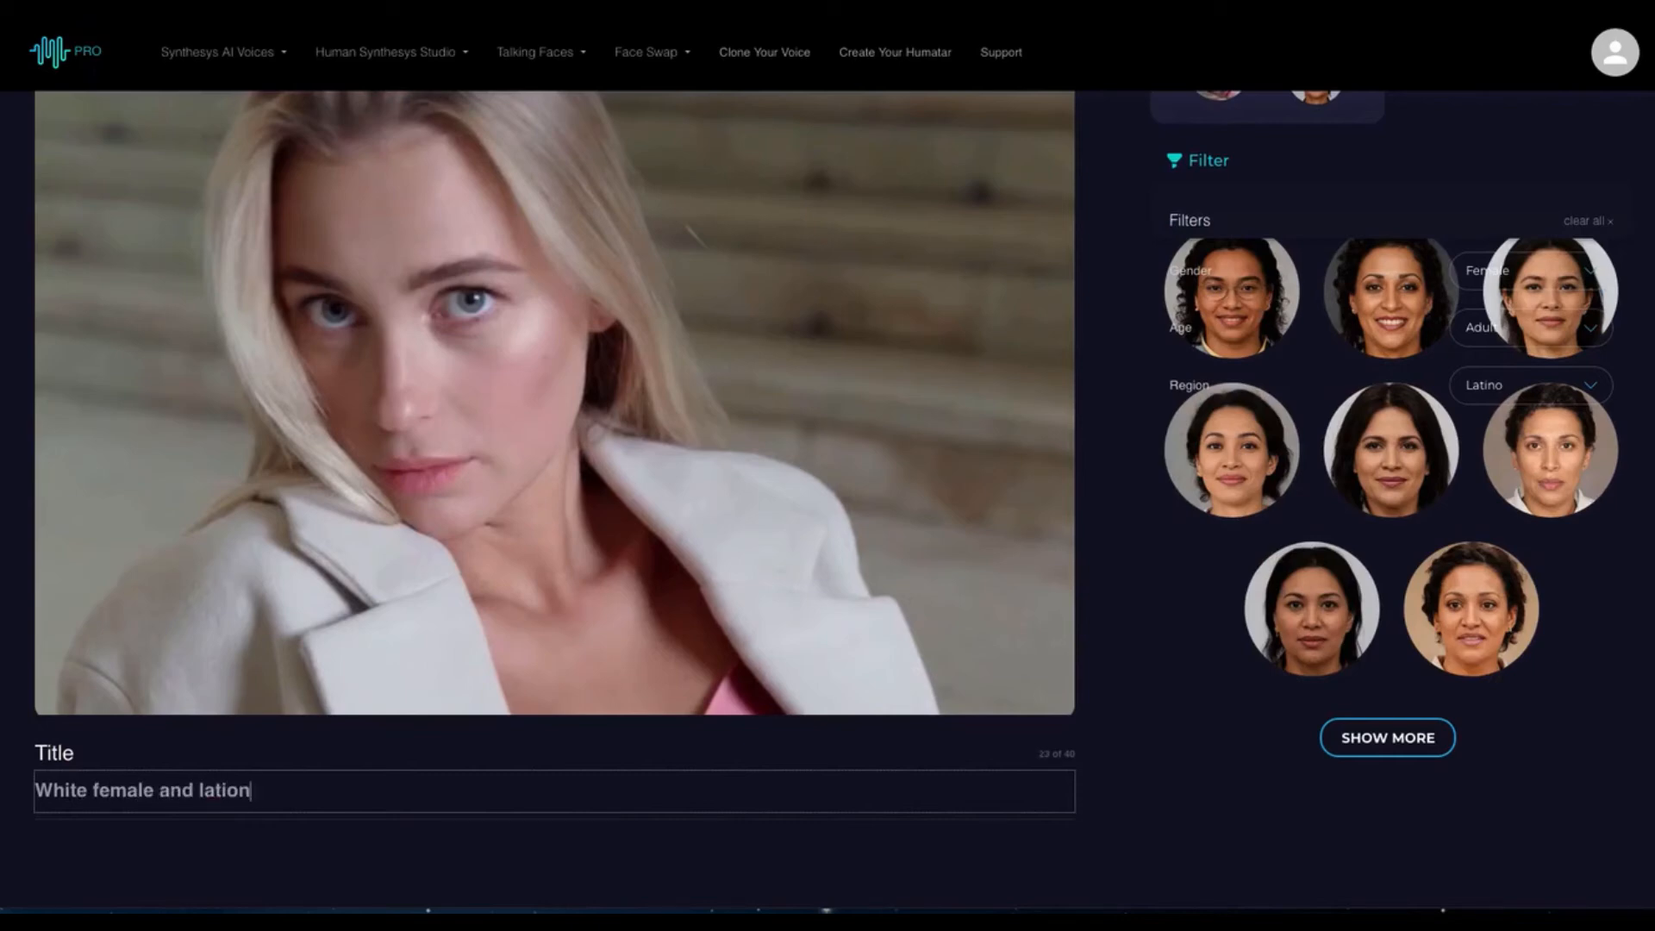
{"action": "key", "text": "BackSpace"}
{"action": "key", "text": "BackSpace"}
{"action": "key", "text": "BackSpace"}
{"action": "type", "text": "ino page 1"}
{"action": "scroll", "coordinate": [588, 756], "scroll_direction": "up", "scroll_amount": 3}
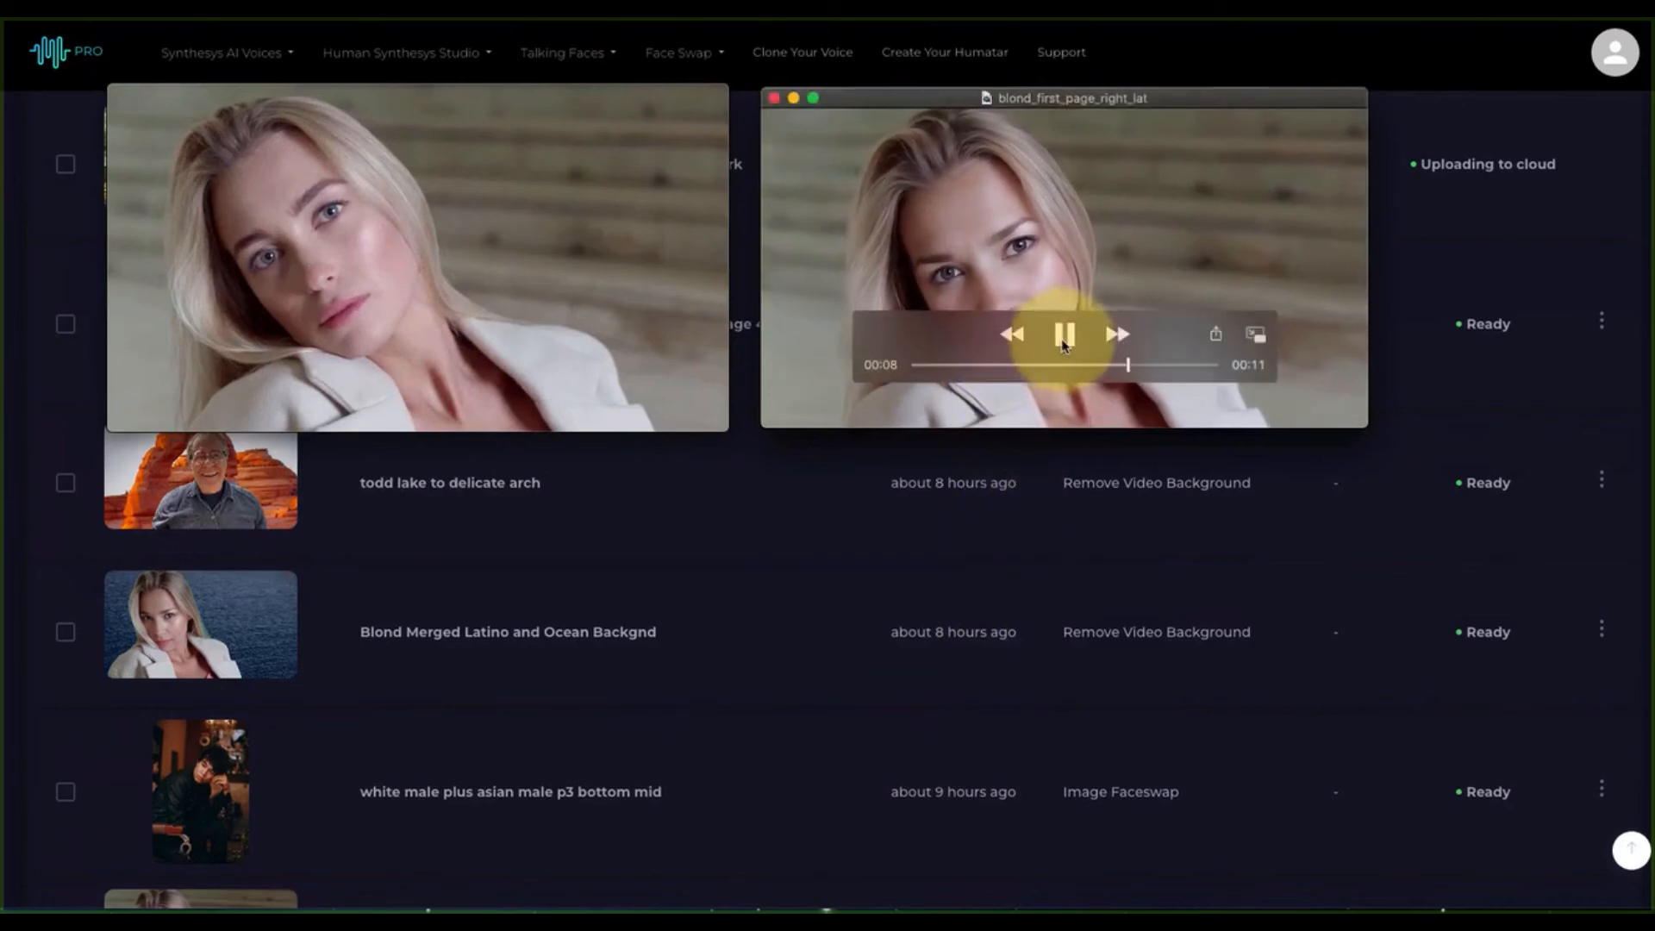
- Pause the face-swapped video blond_first_page_right_lat and place its window below the original video for comparison
{"action": "left_click", "coordinate": [1062, 338]}
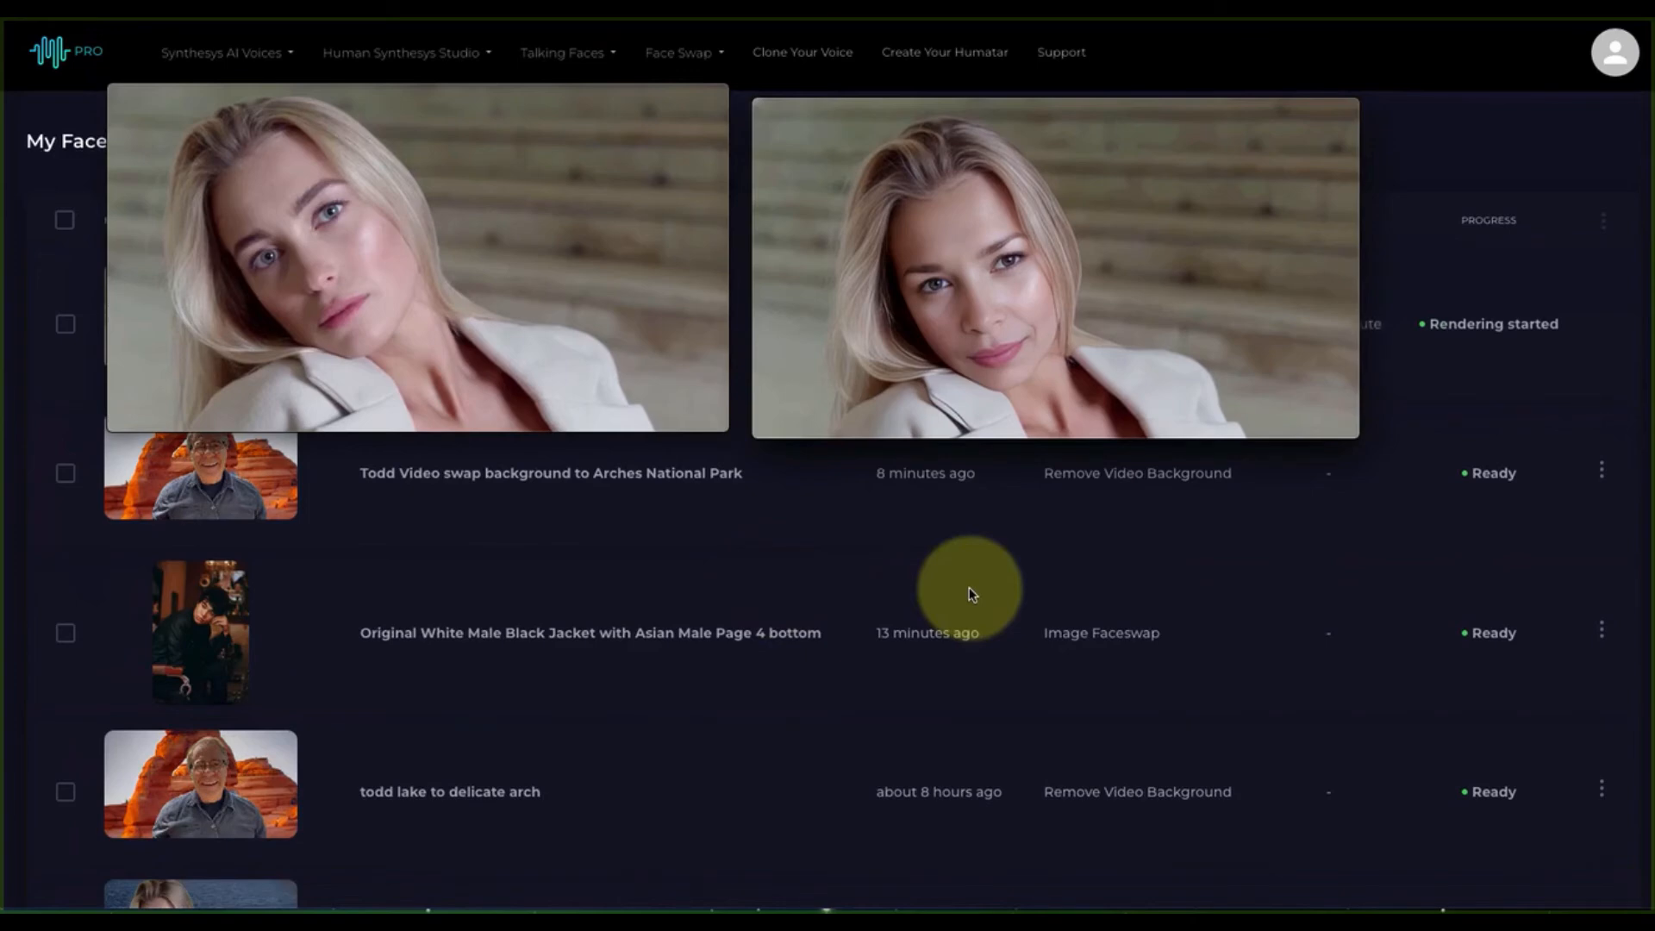
{"action": "mouse_move", "coordinate": [1071, 177]}
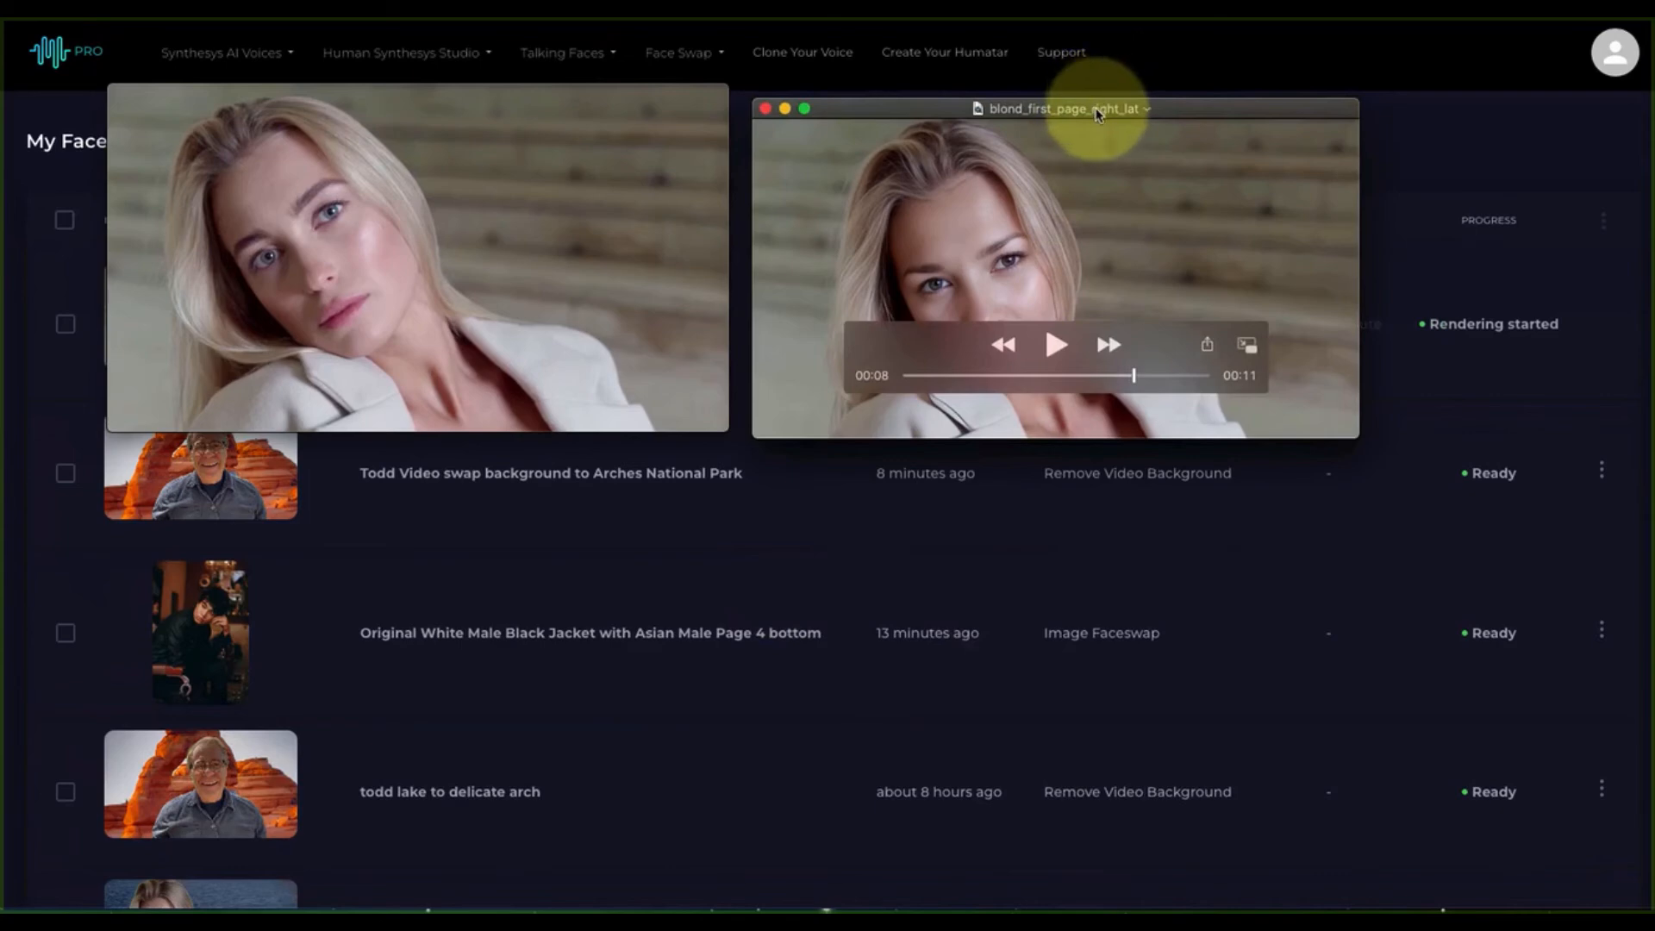
{"action": "left_click_drag", "start_coordinate": [1096, 114], "coordinate": [510, 474]}
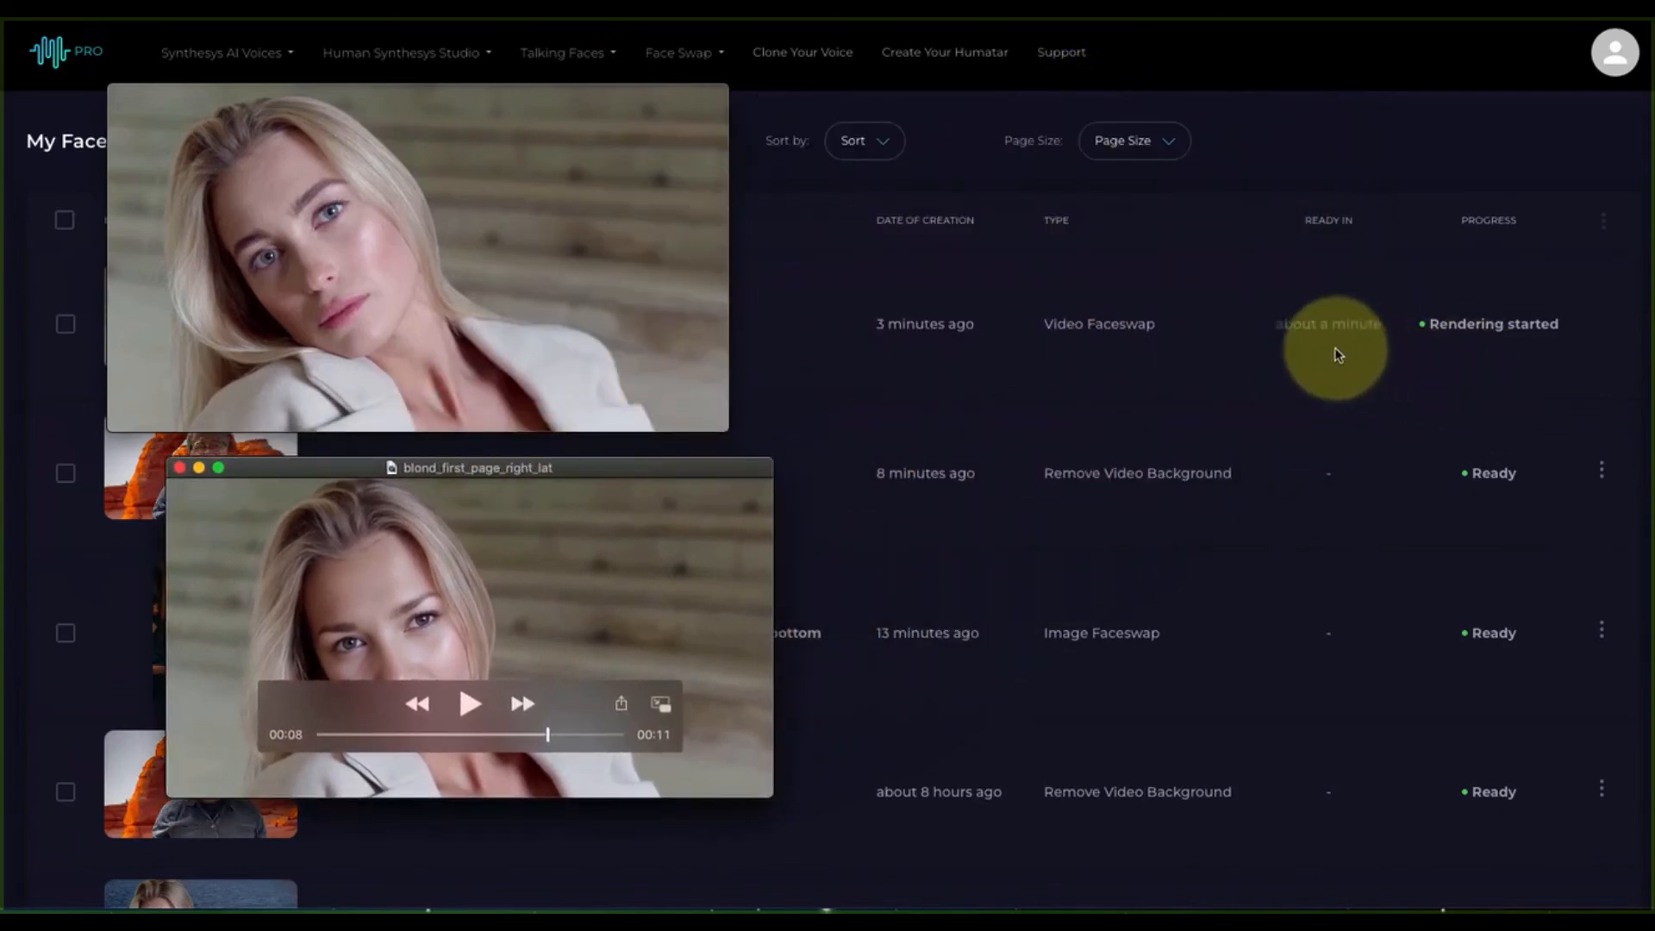